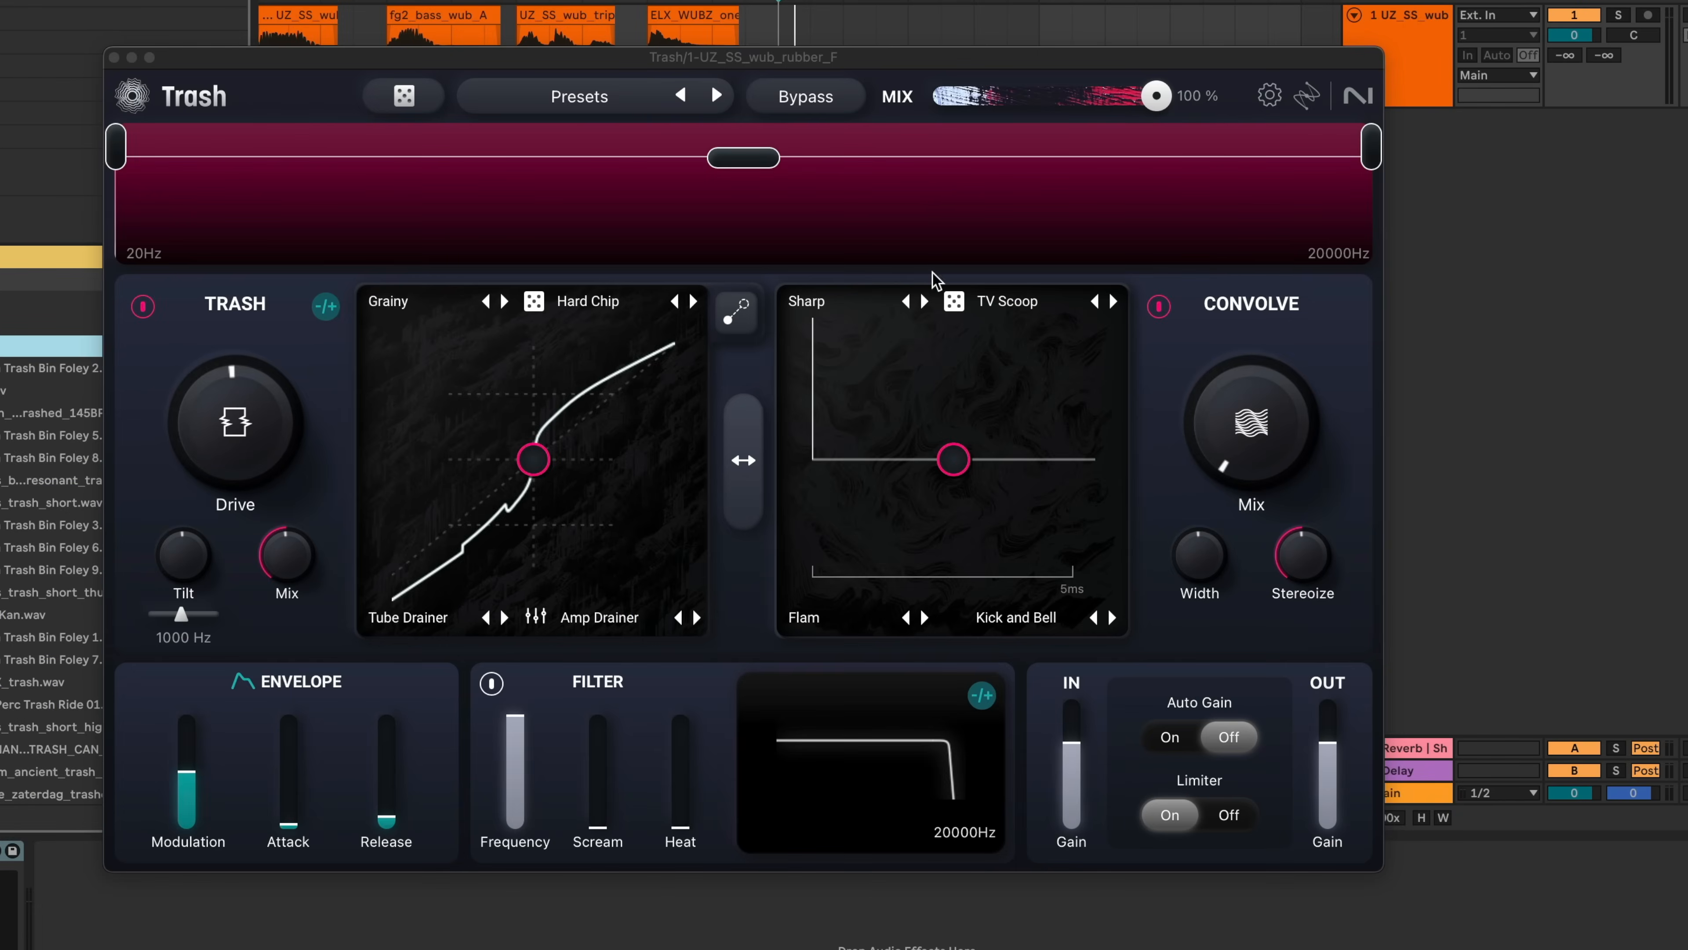
Step: Search the browser for "trash 2" and load iZotope Trash 2 onto the bass track
left_click_drag(902, 58, 919, 7)
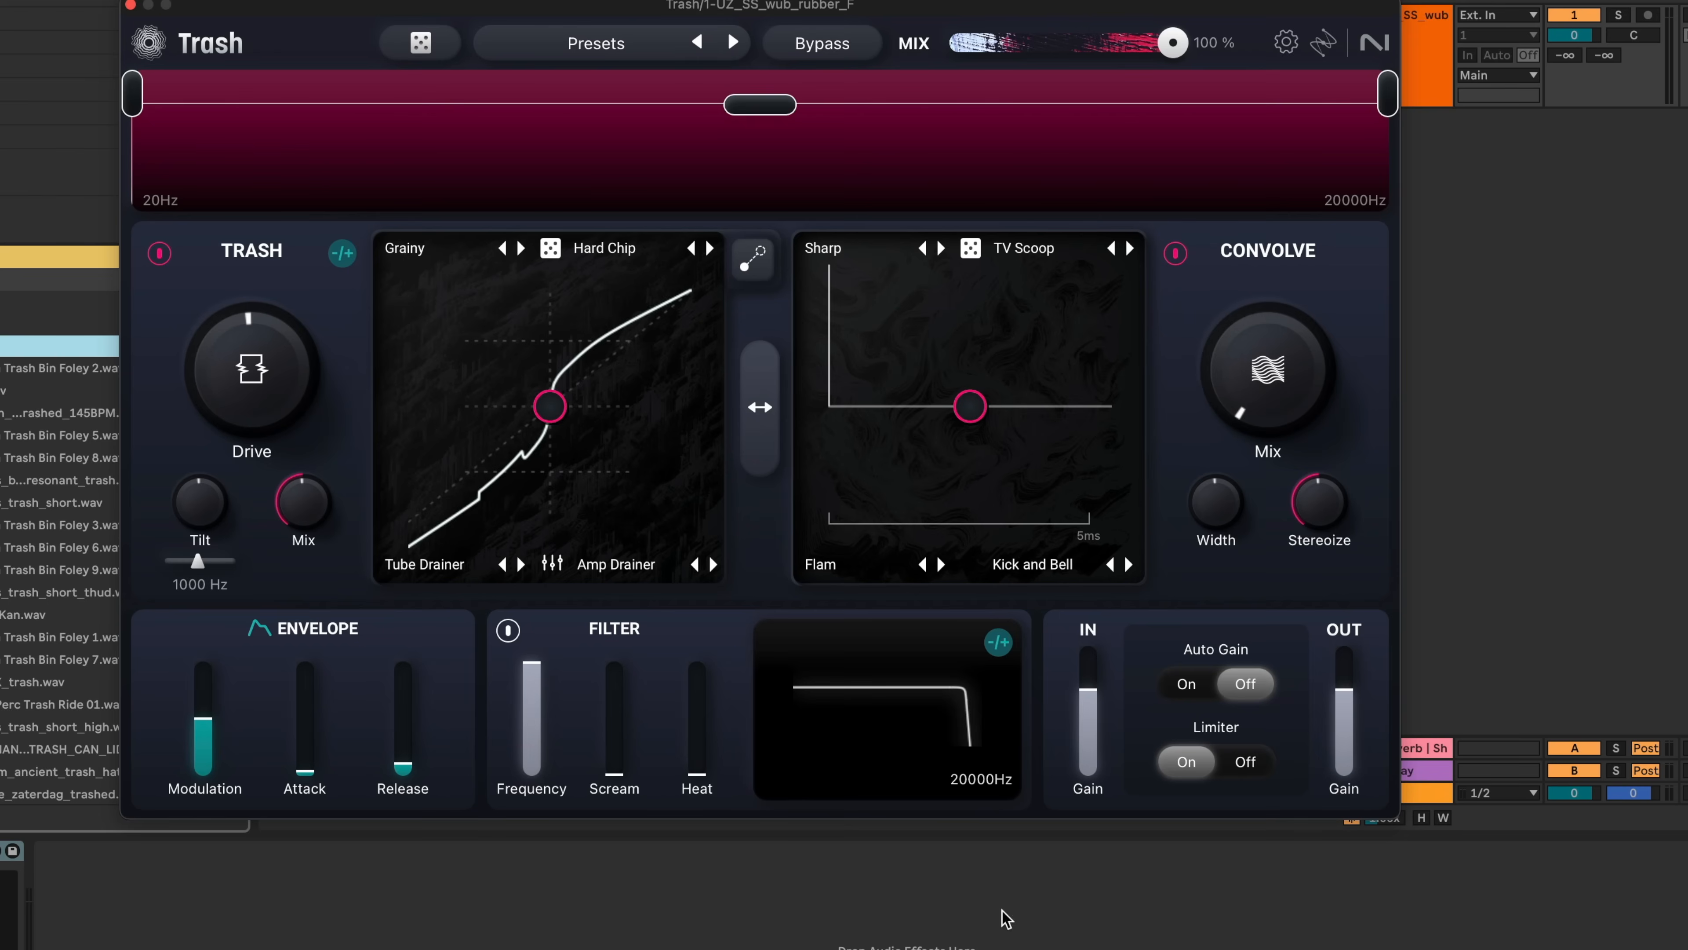
left_click(888, 943)
key("super+f")
type("trash 2")
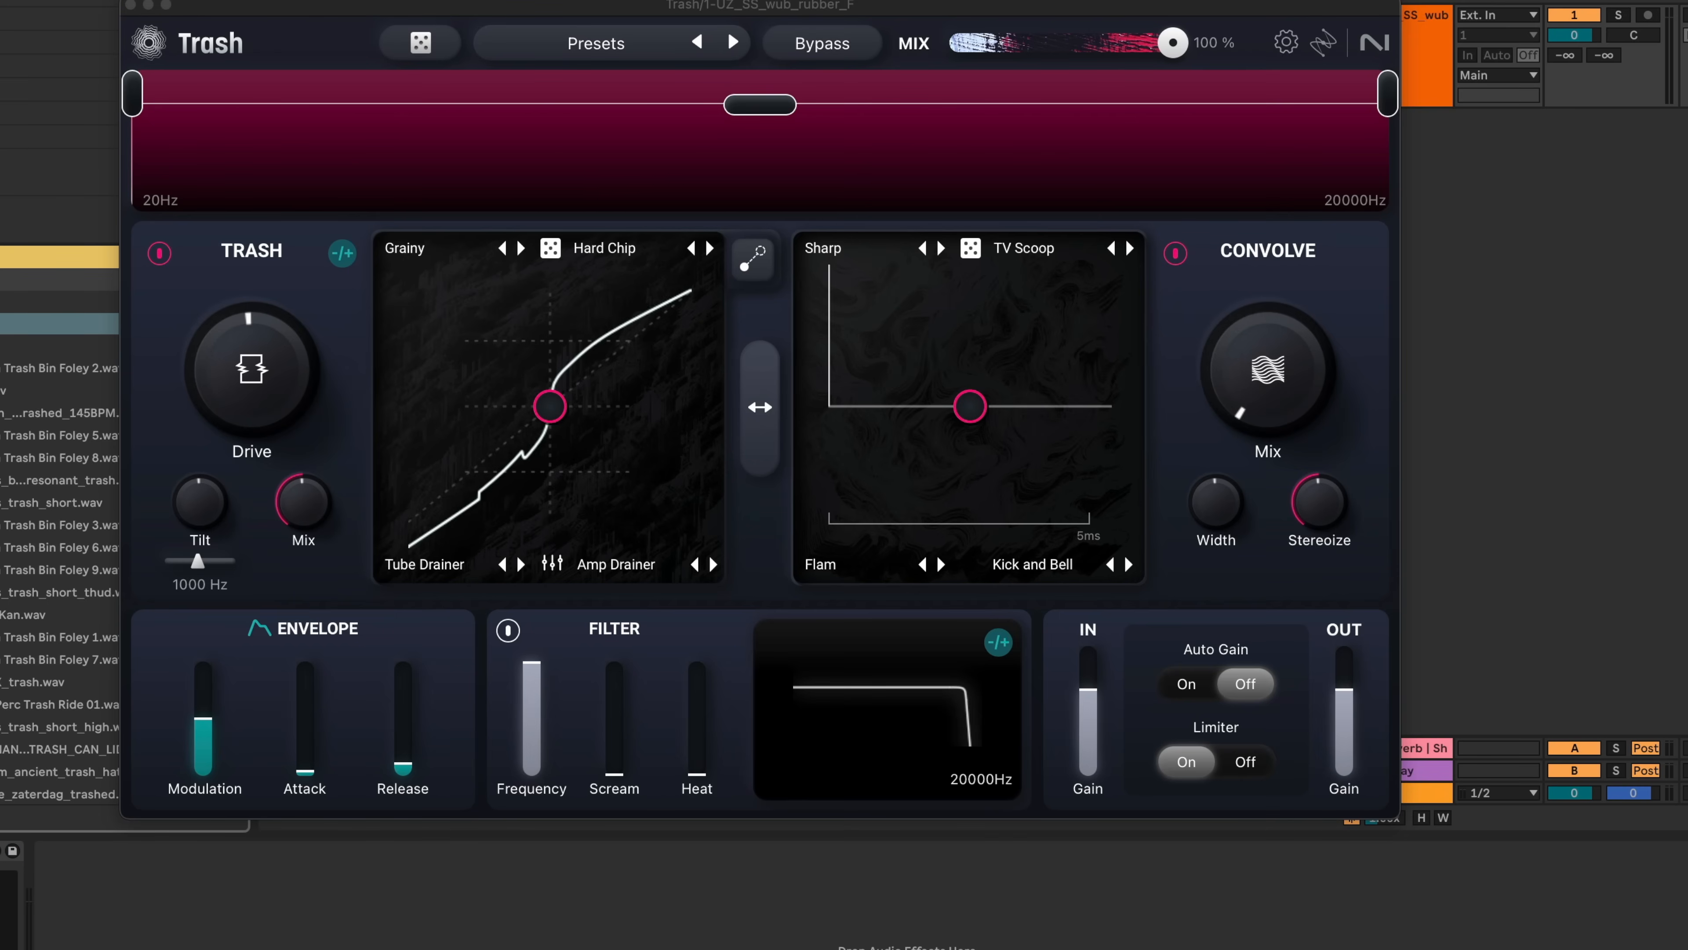
key("Down")
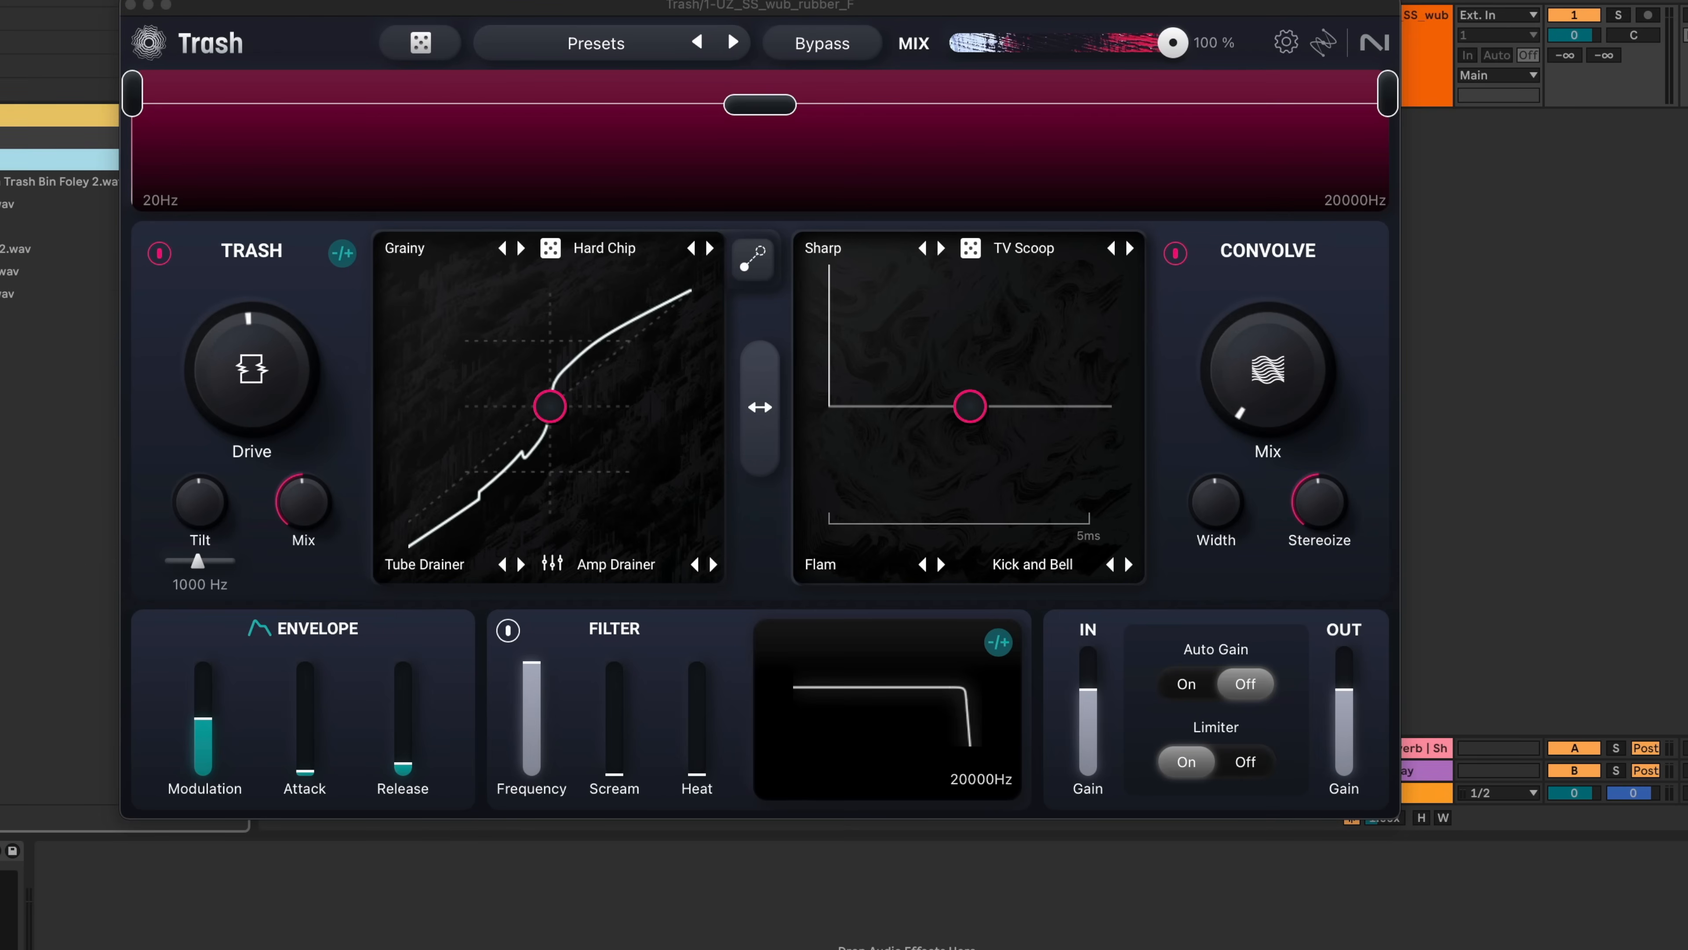
key("Return")
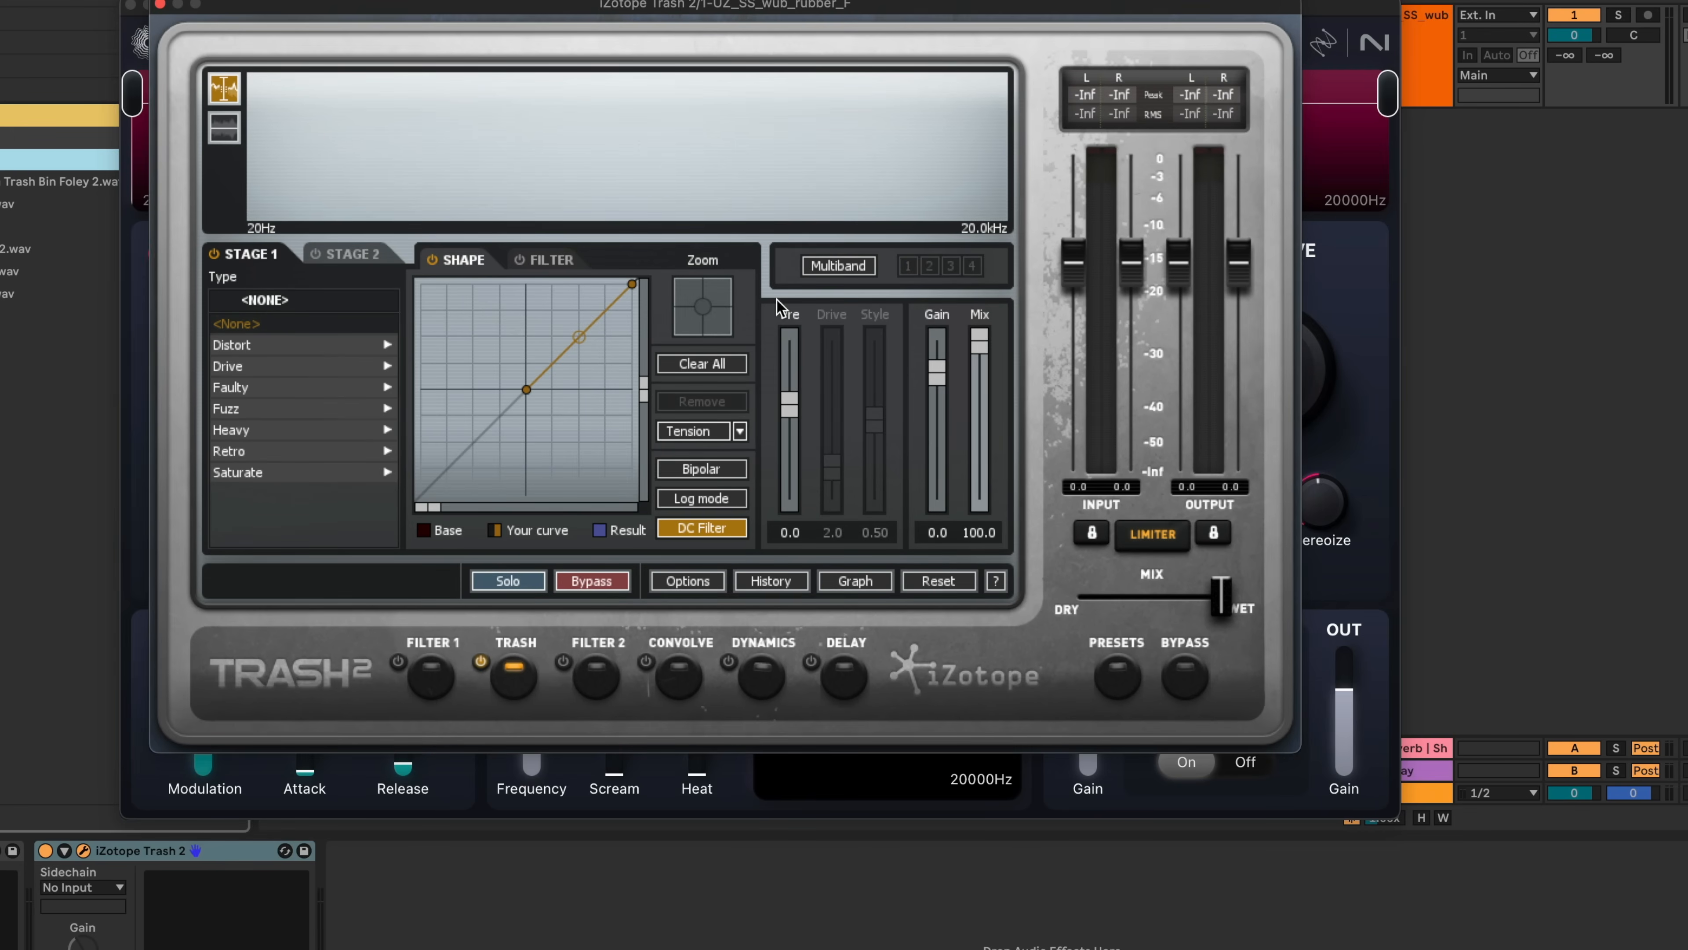
Step: Look through the Distort types for Stage 1 in Trash 2 and remove the plug-in from the track
left_click(279, 345)
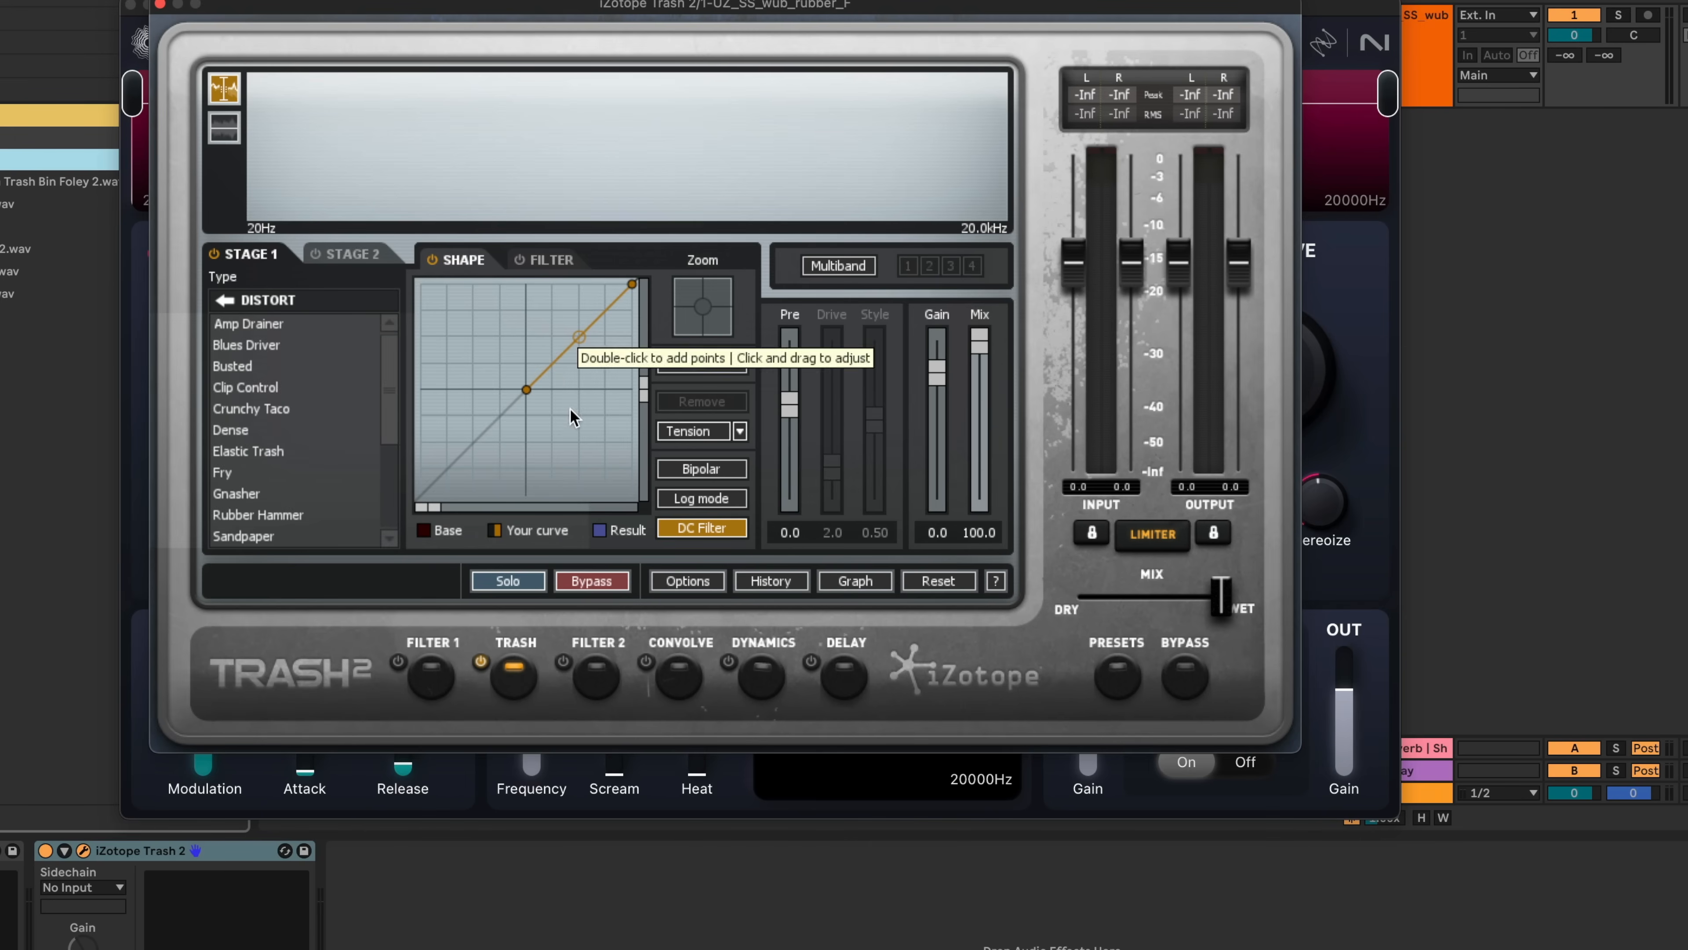
left_click(184, 857)
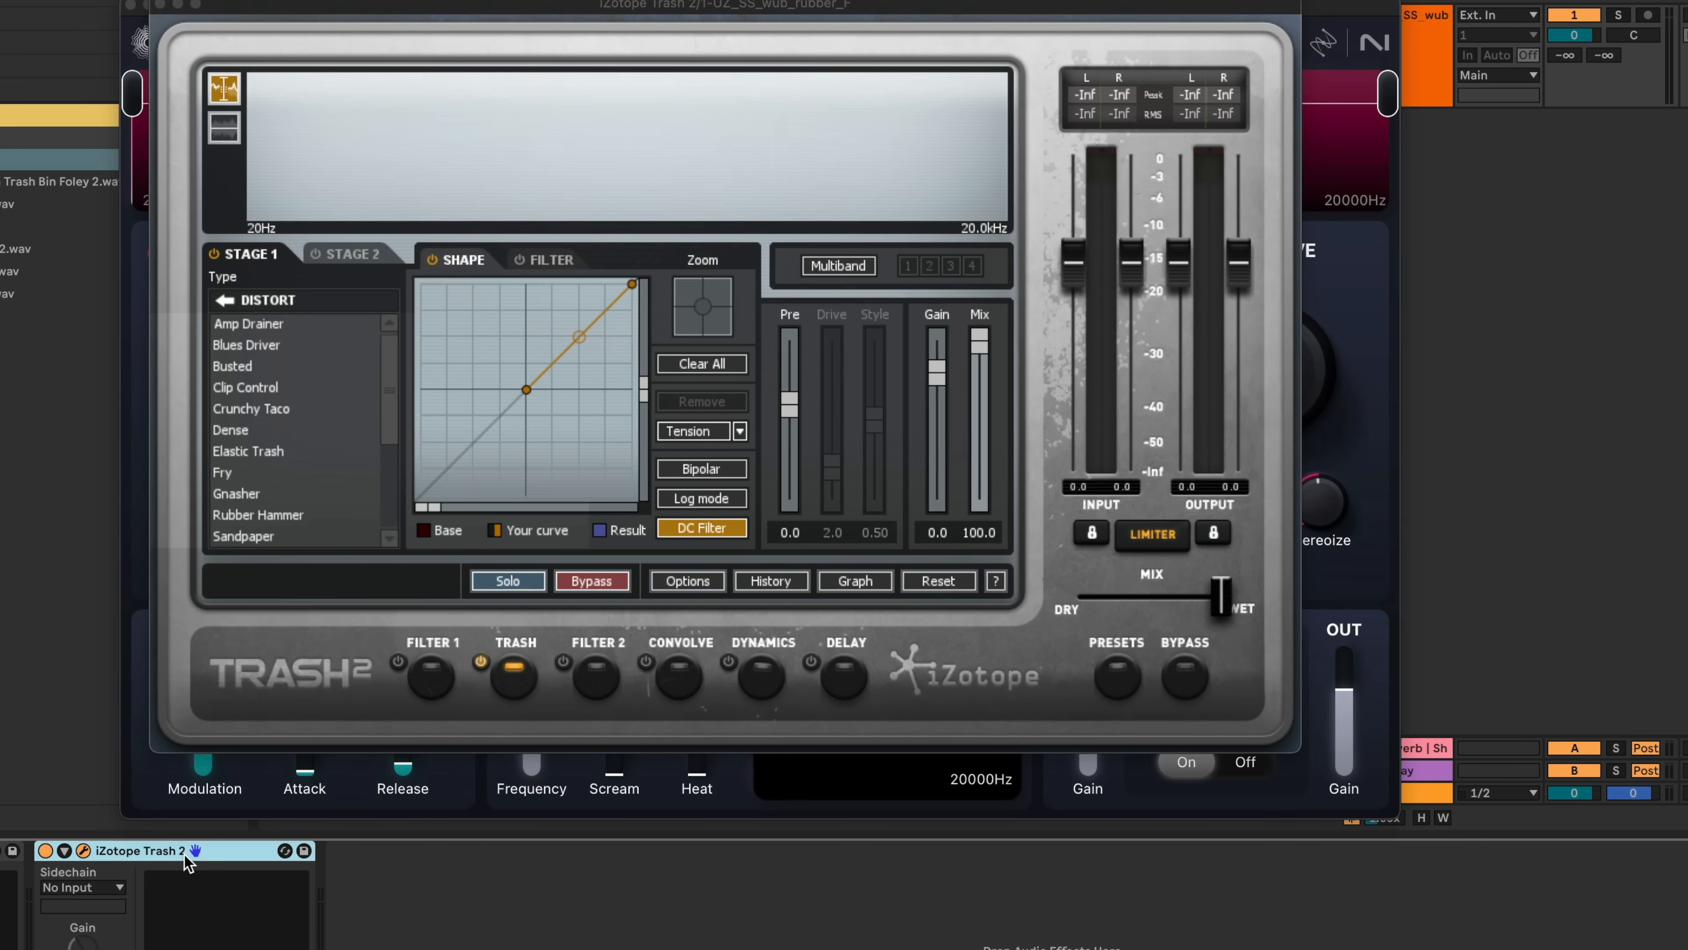
key("Delete")
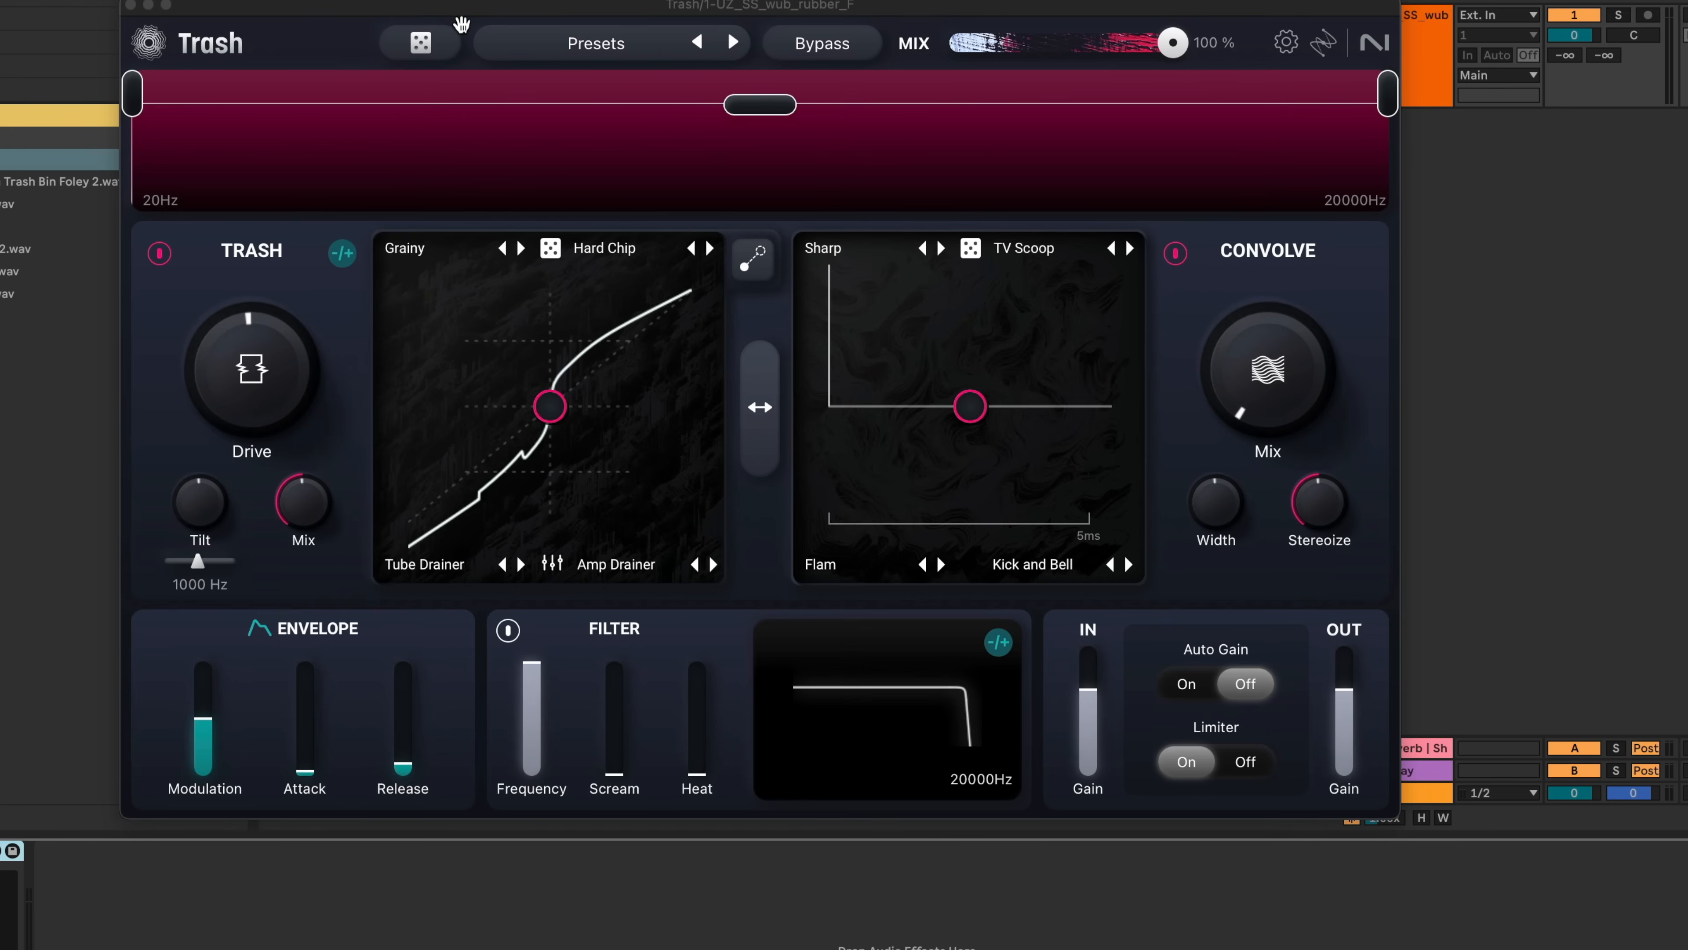
Step: Reposition the Trash window and step forward through its presets to Attitude while auditioning the bass clips
left_click_drag(457, 18, 541, 185)
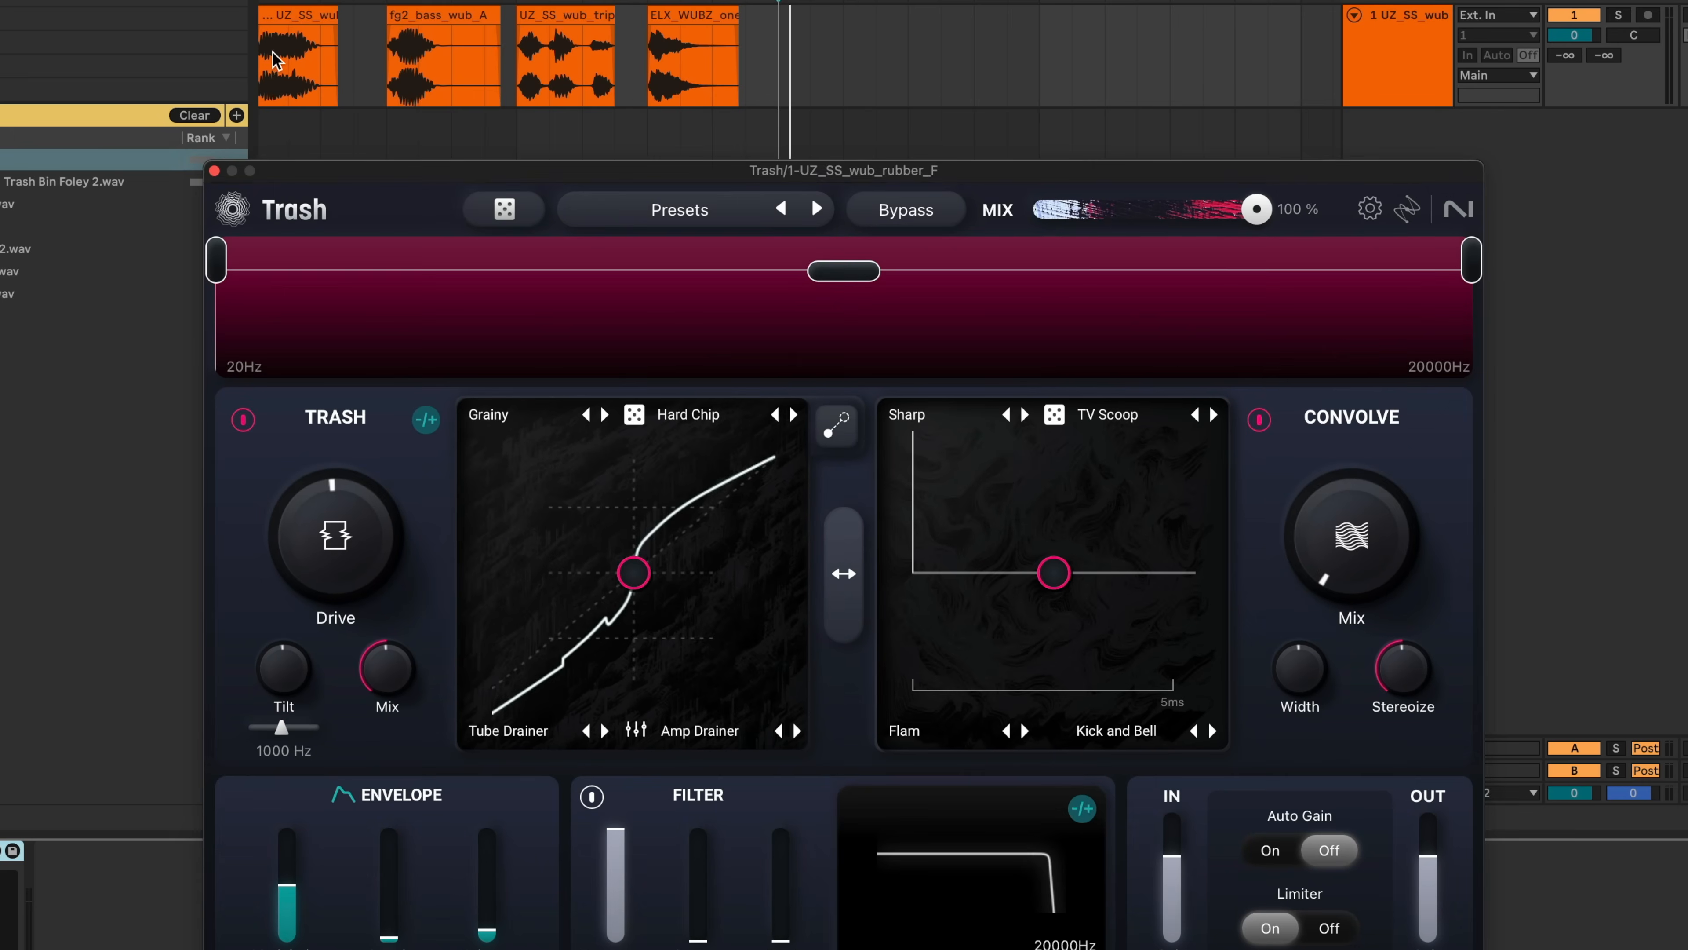
left_click(818, 210)
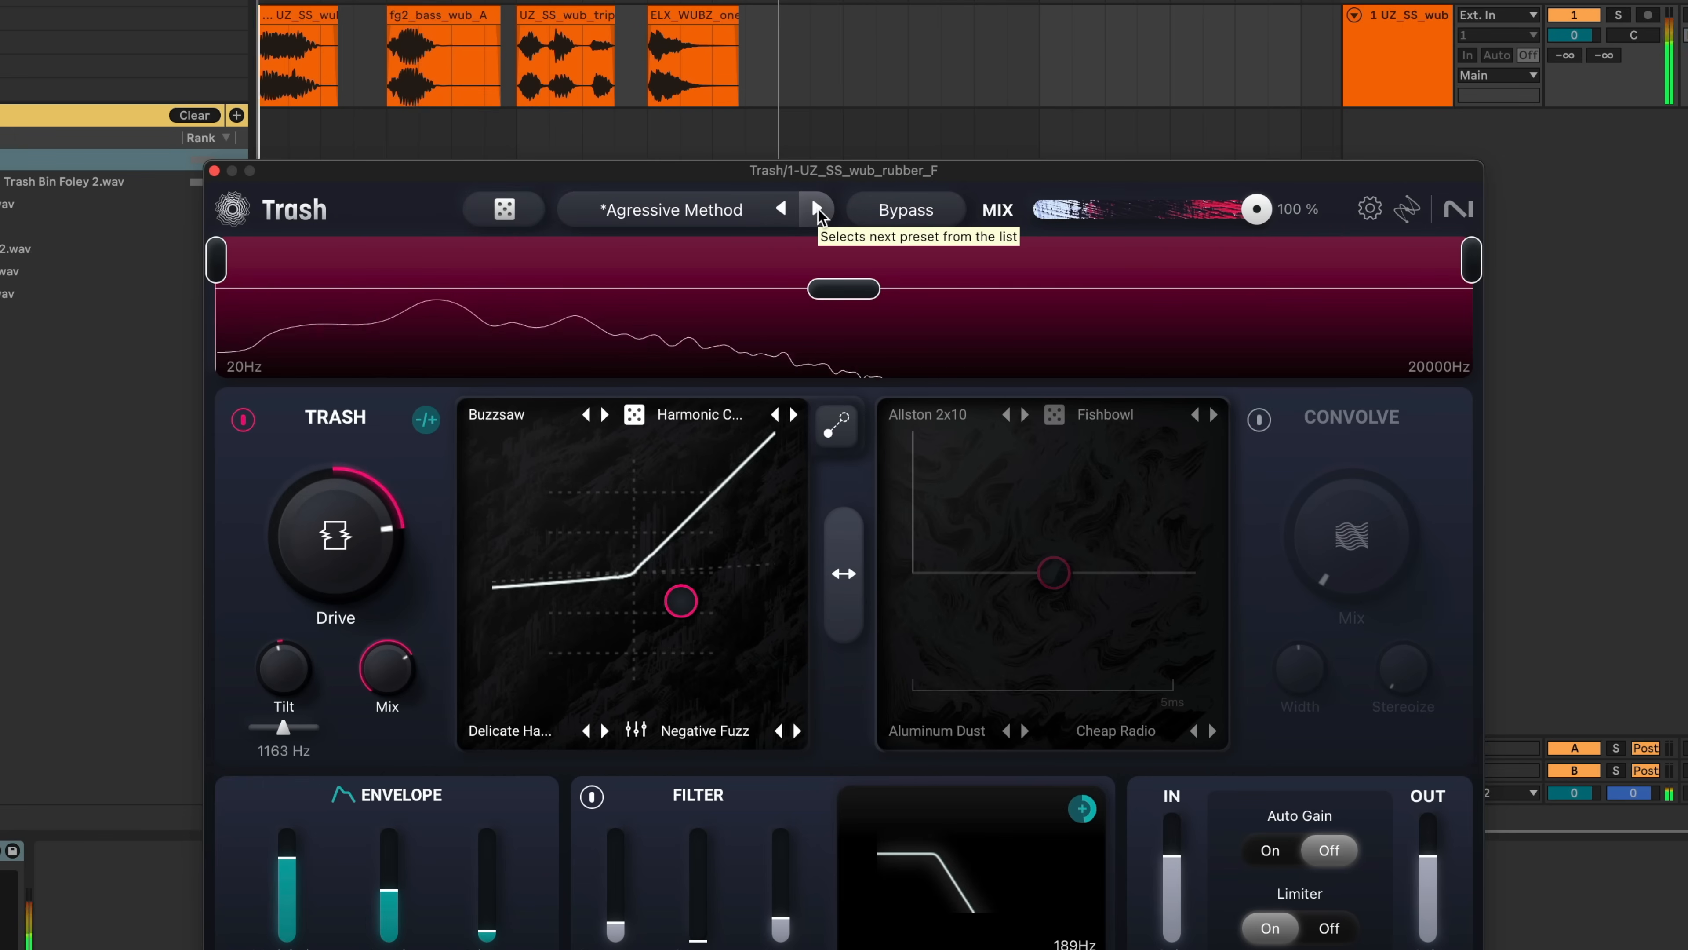
left_click(818, 209)
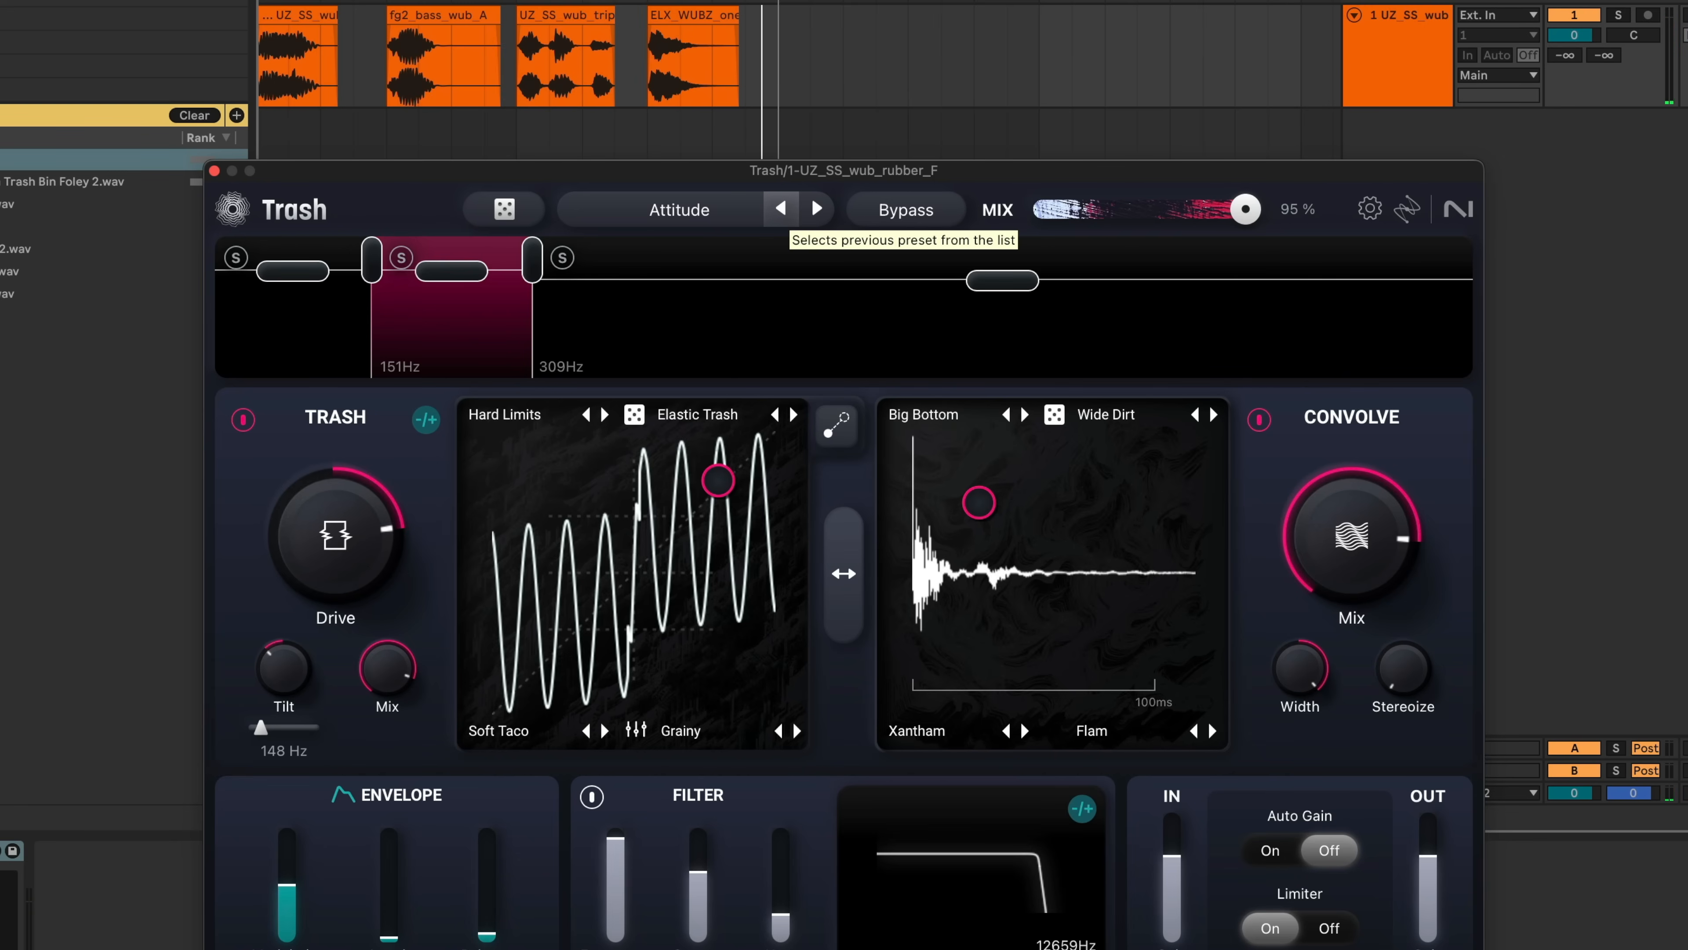
Step: Load iZotope Trash 2 onto the track again and apply the Bright Scotch preset from the Edge folder
left_click(40, 160)
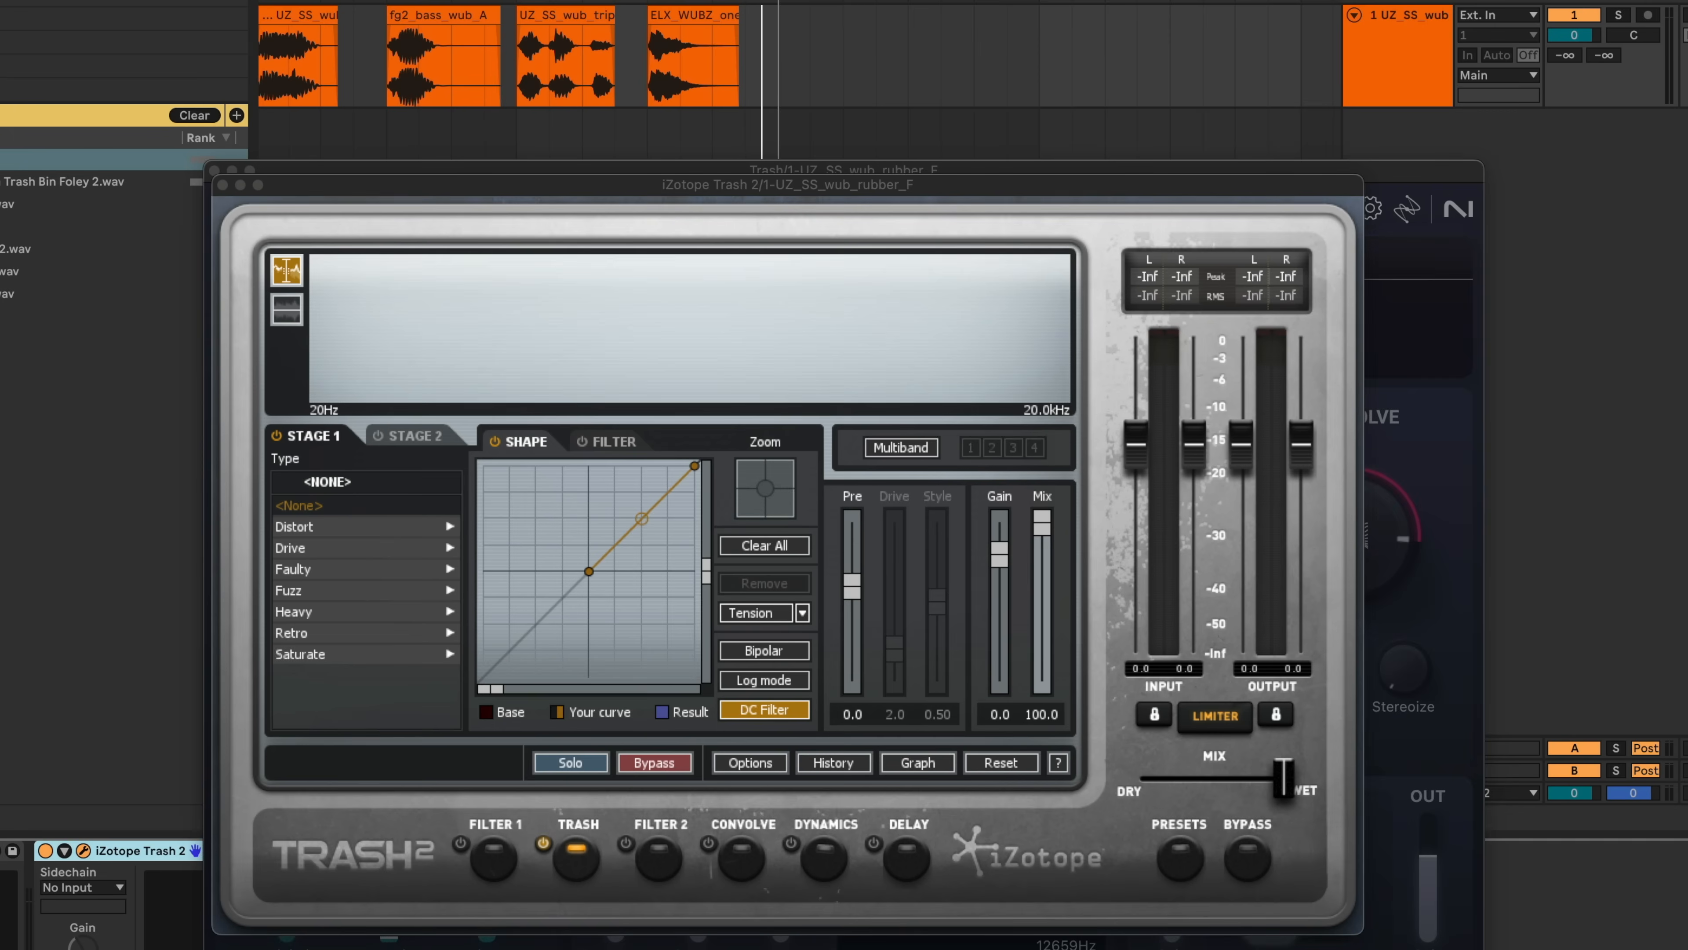
left_click(1179, 857)
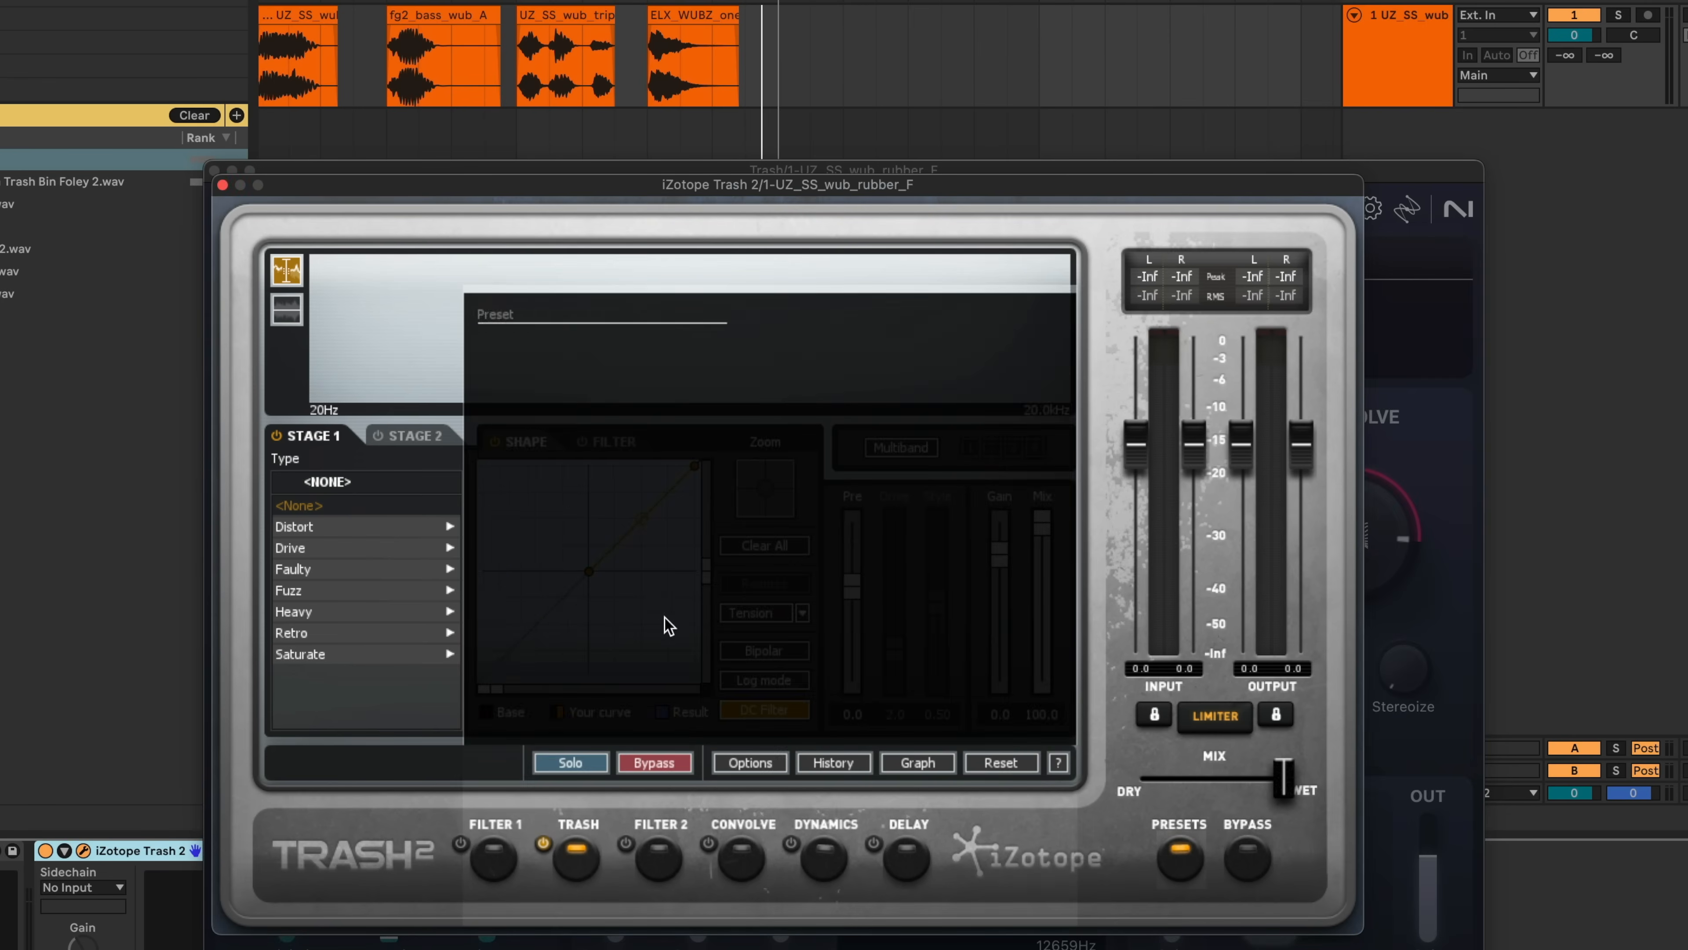
left_click(618, 556)
left_click(600, 623)
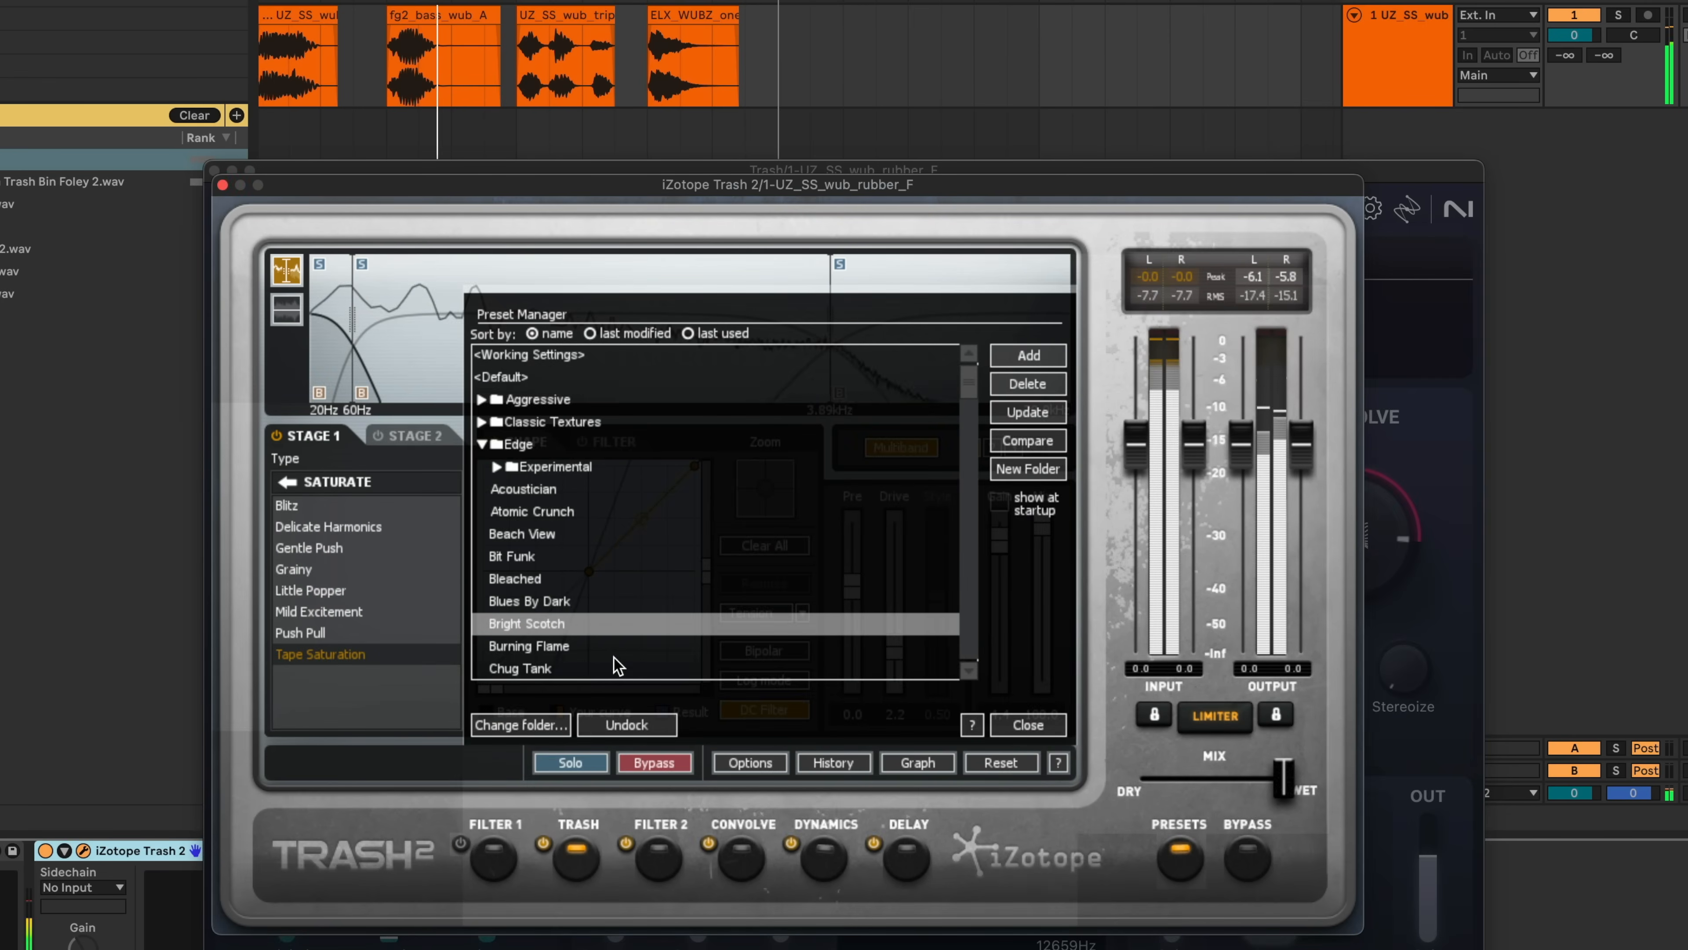
Step: Audition further Edge presets in Trash 2, including Heavy Burn and Lemon Wah, and remove the plug-in from the track
scroll(613, 632, "down", 5)
left_click(614, 579)
left_click(735, 645)
scroll(723, 637, "down", 3)
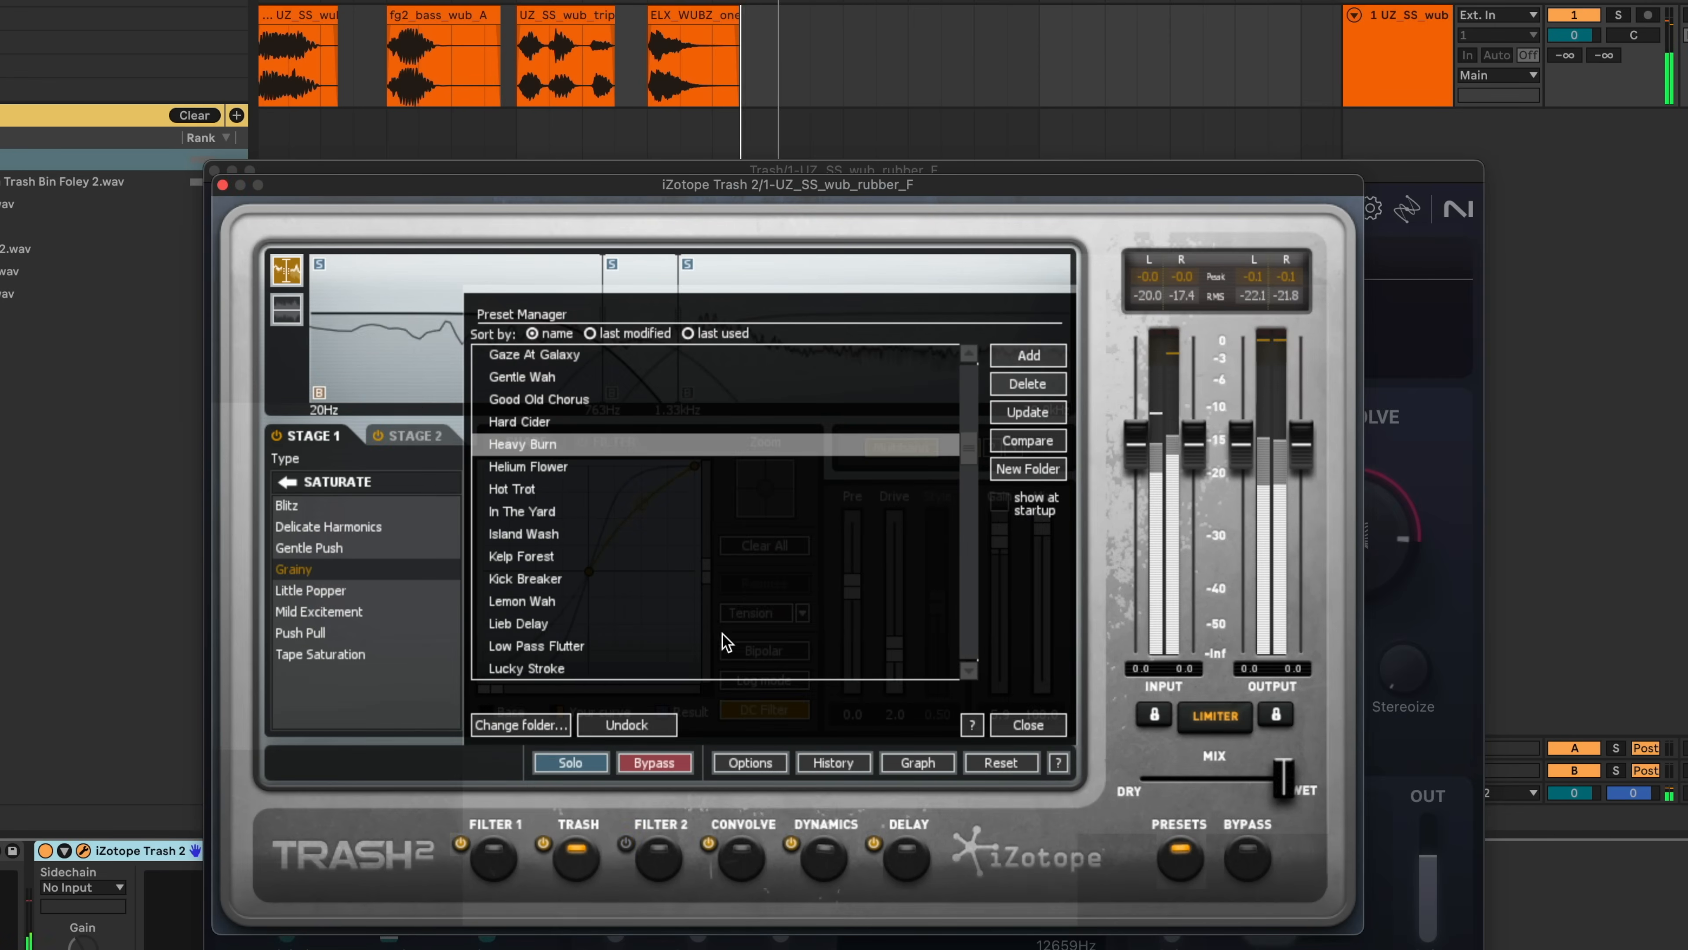
left_click(750, 602)
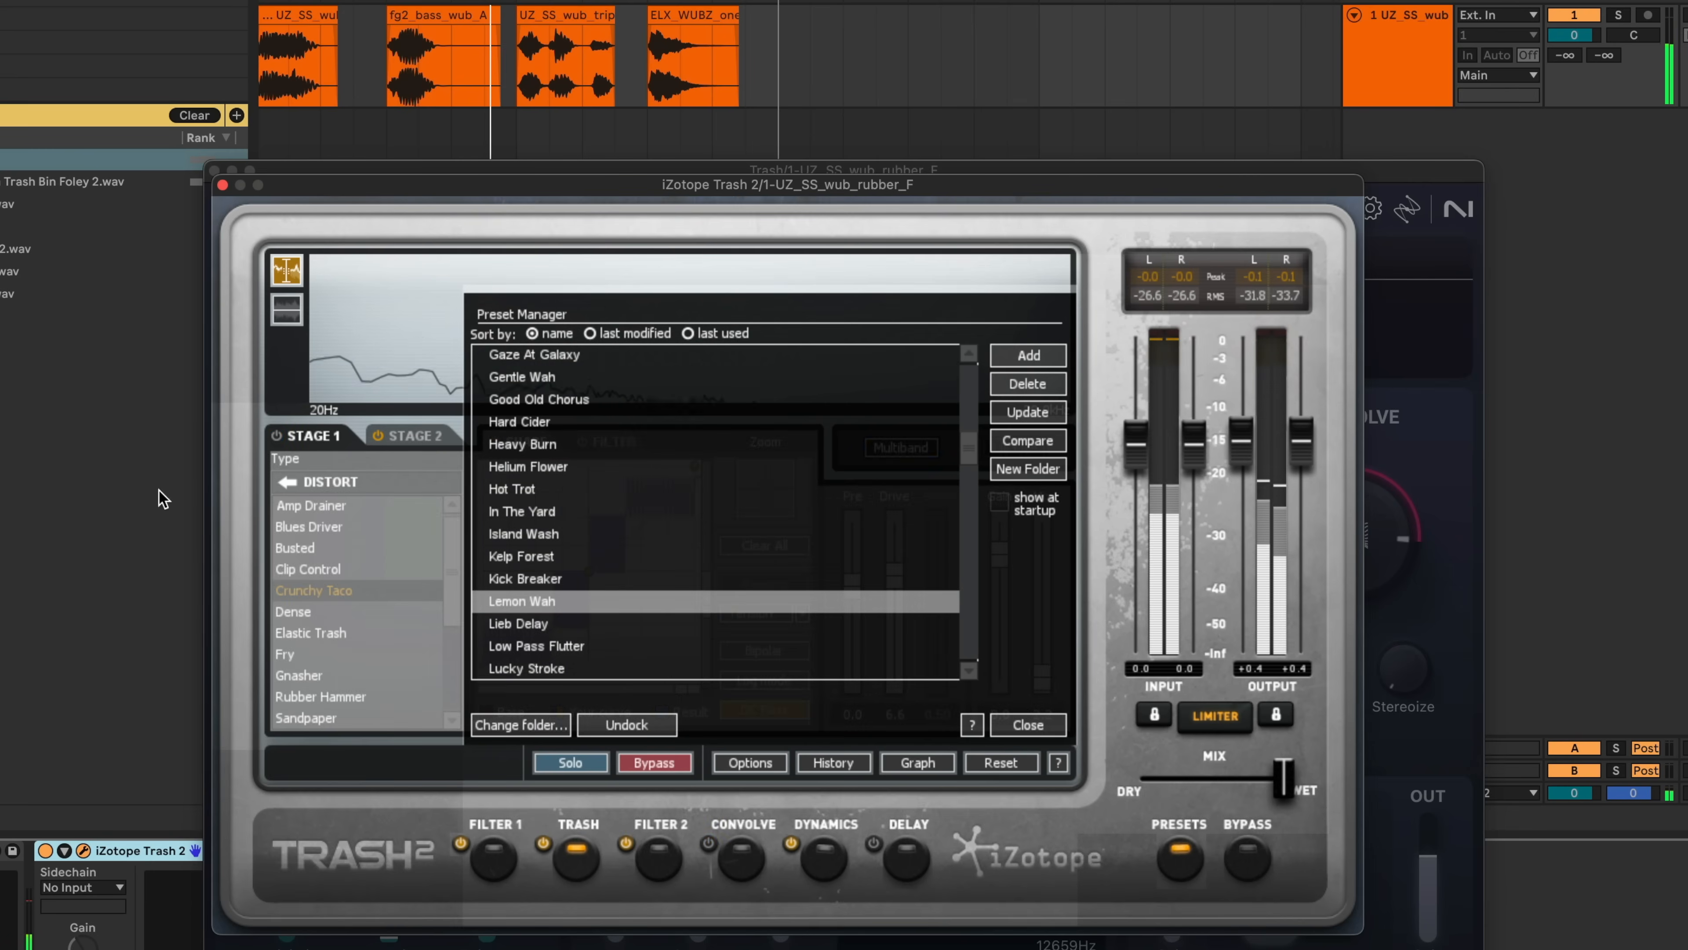
left_click(130, 848)
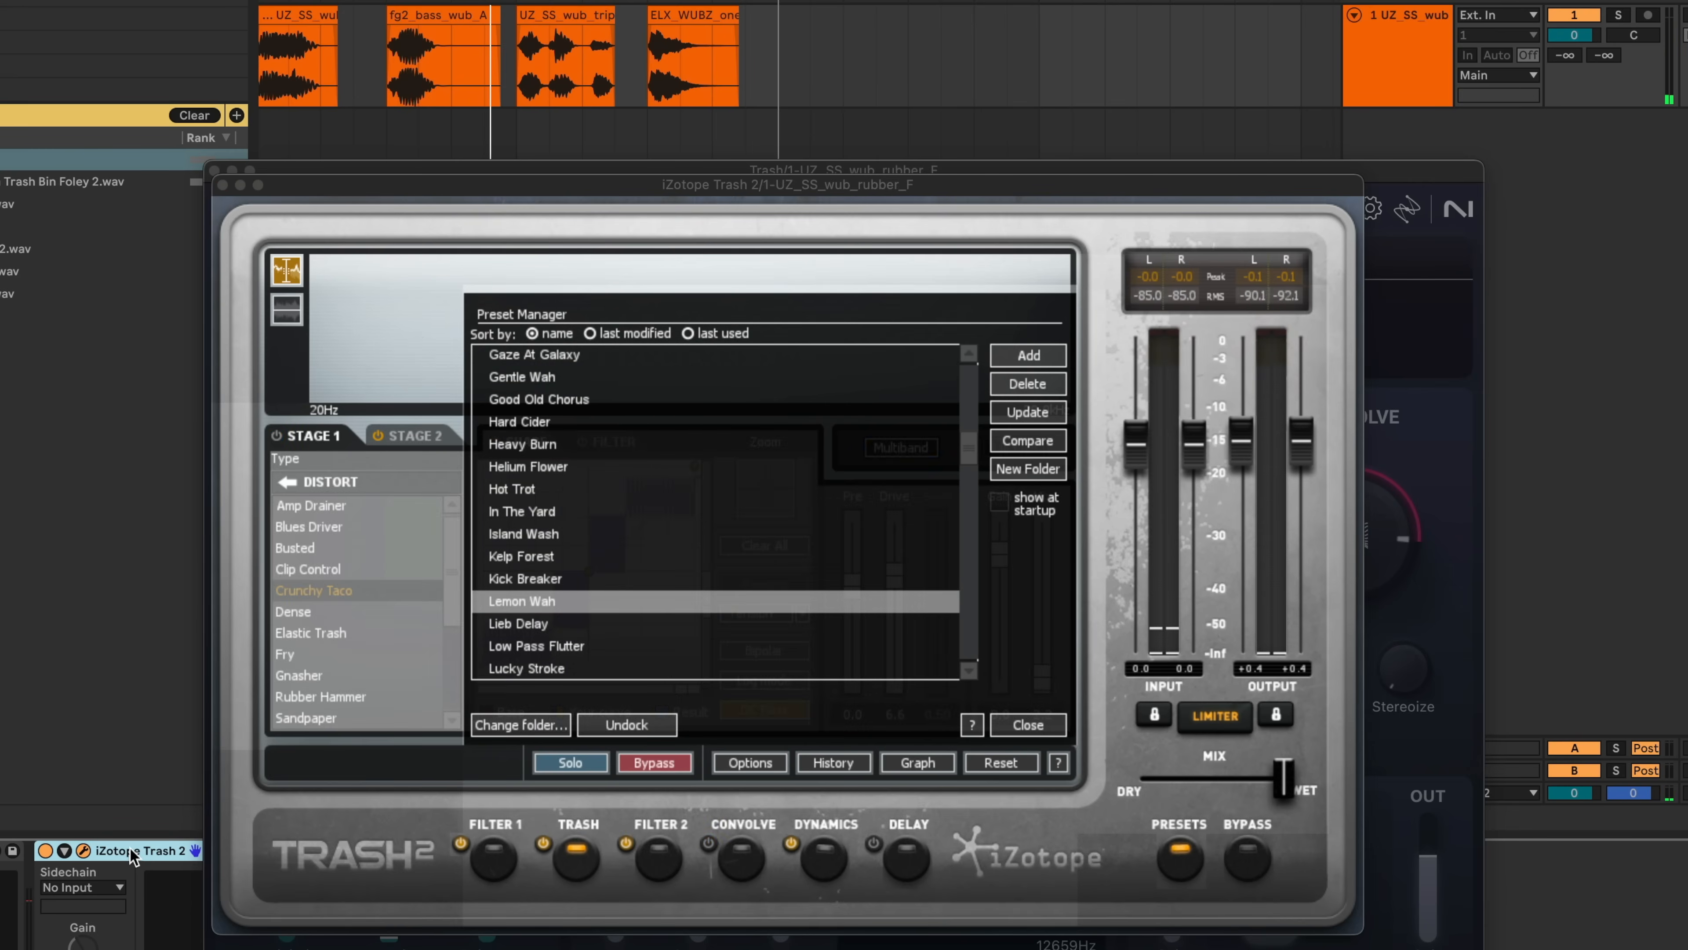
key("Delete")
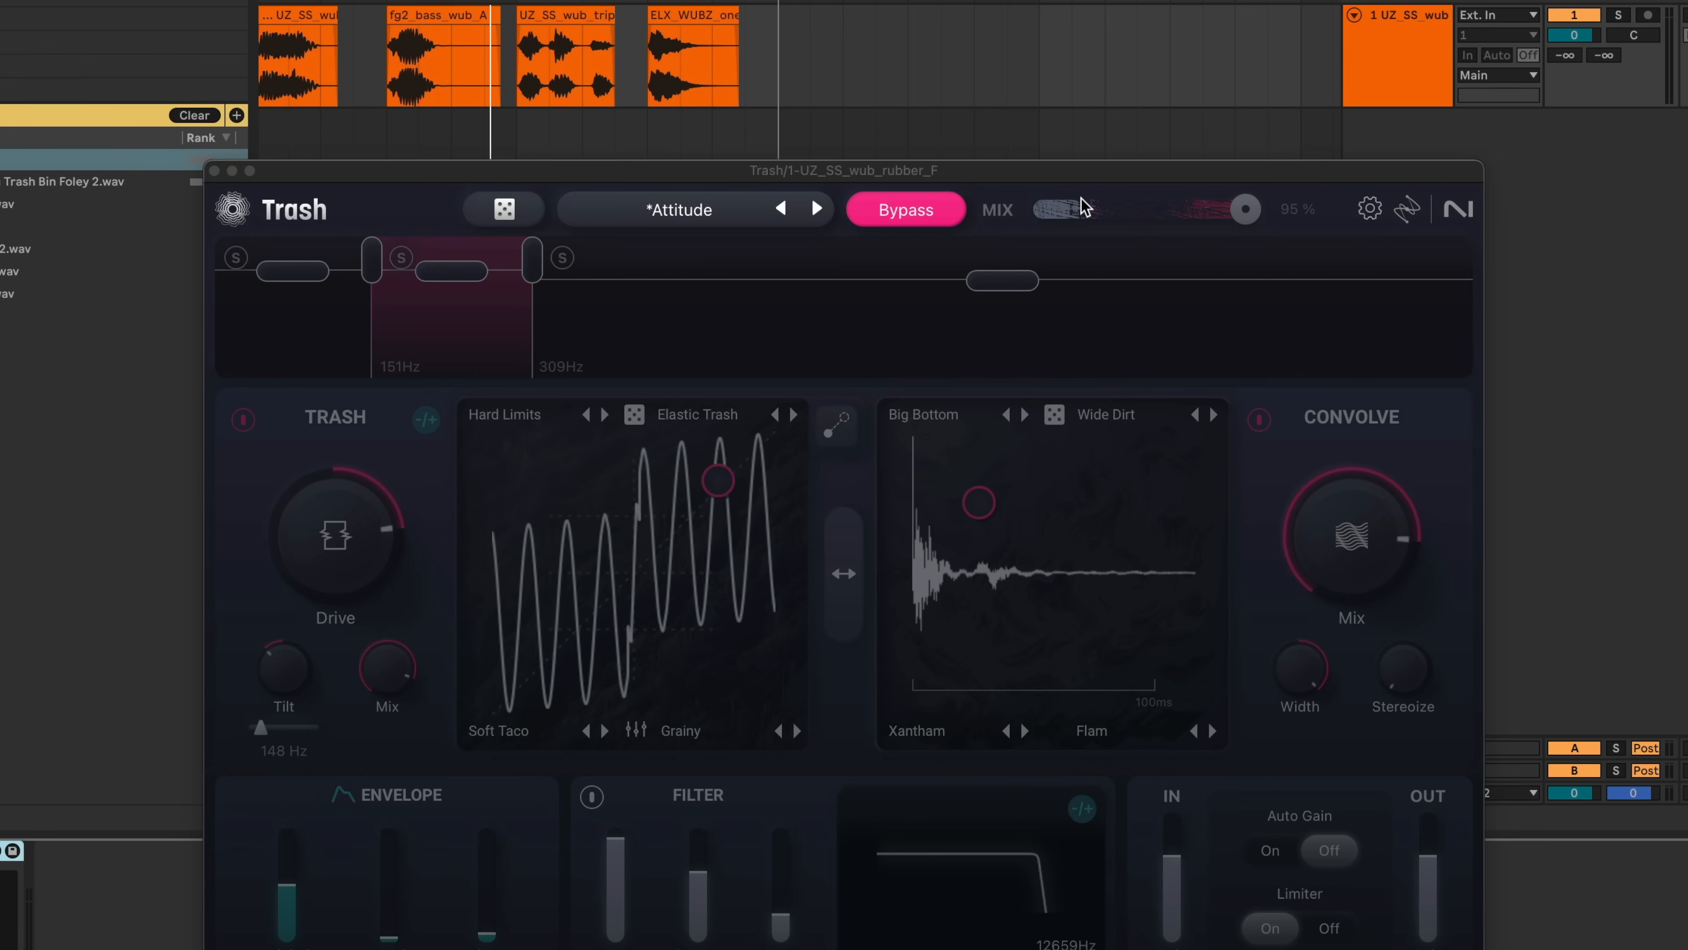
Step: Move the Trash window up so all its controls are visible and randomize the plug-in's settings
left_click_drag(1074, 170, 1082, 52)
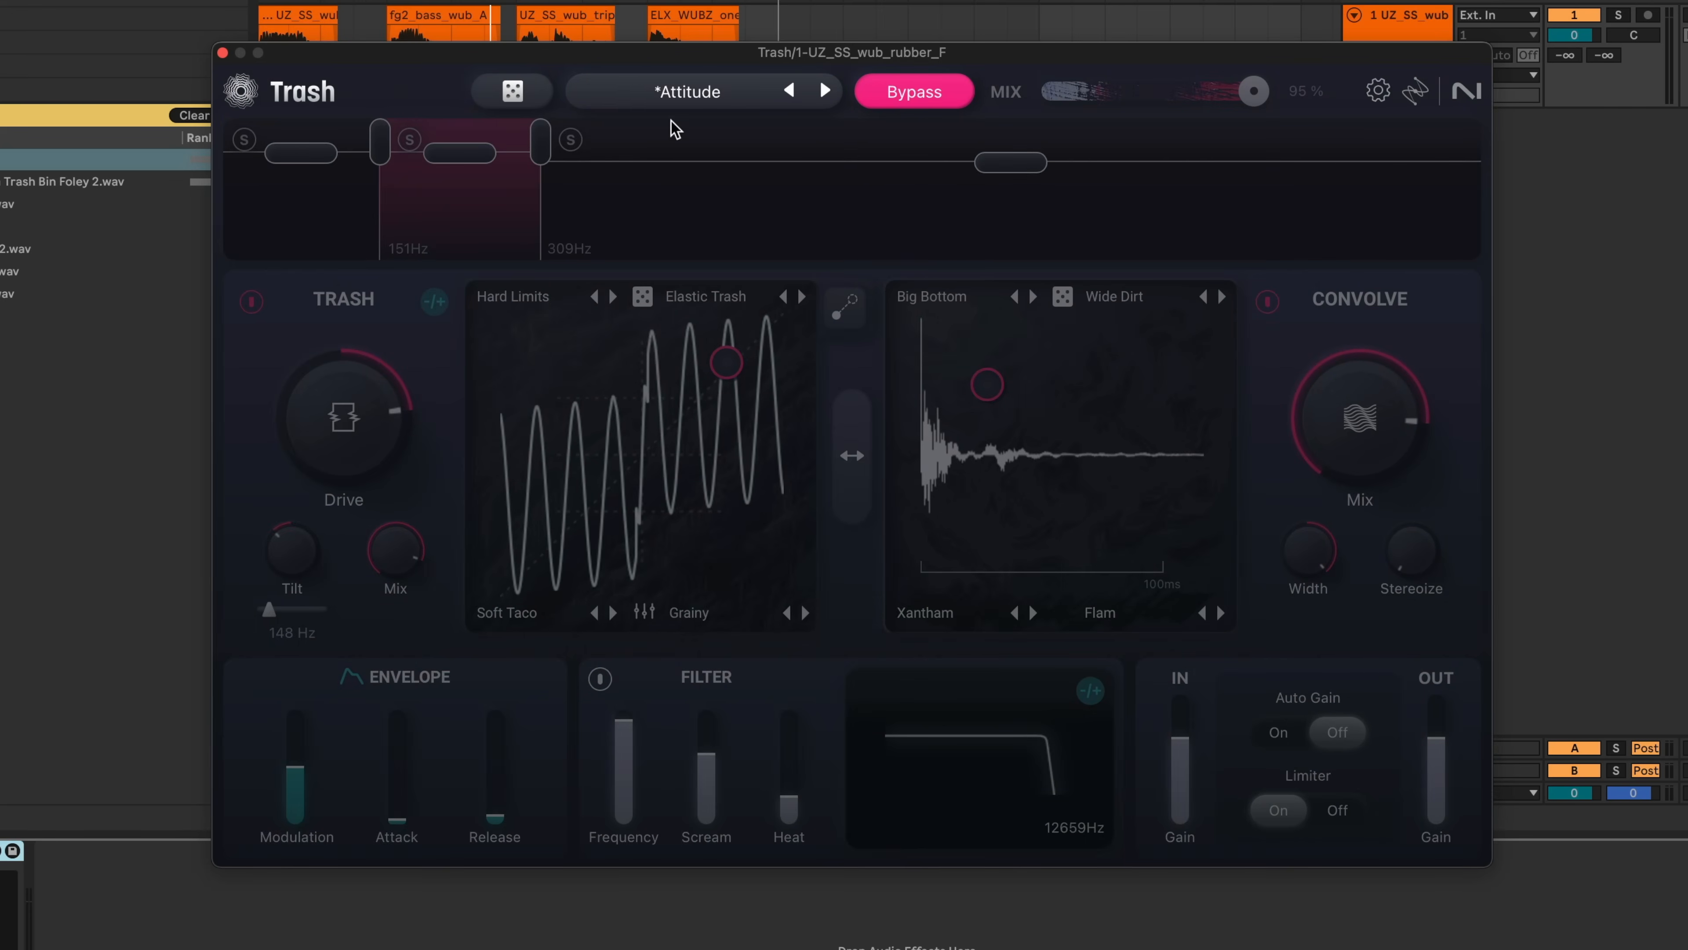
left_click(520, 94)
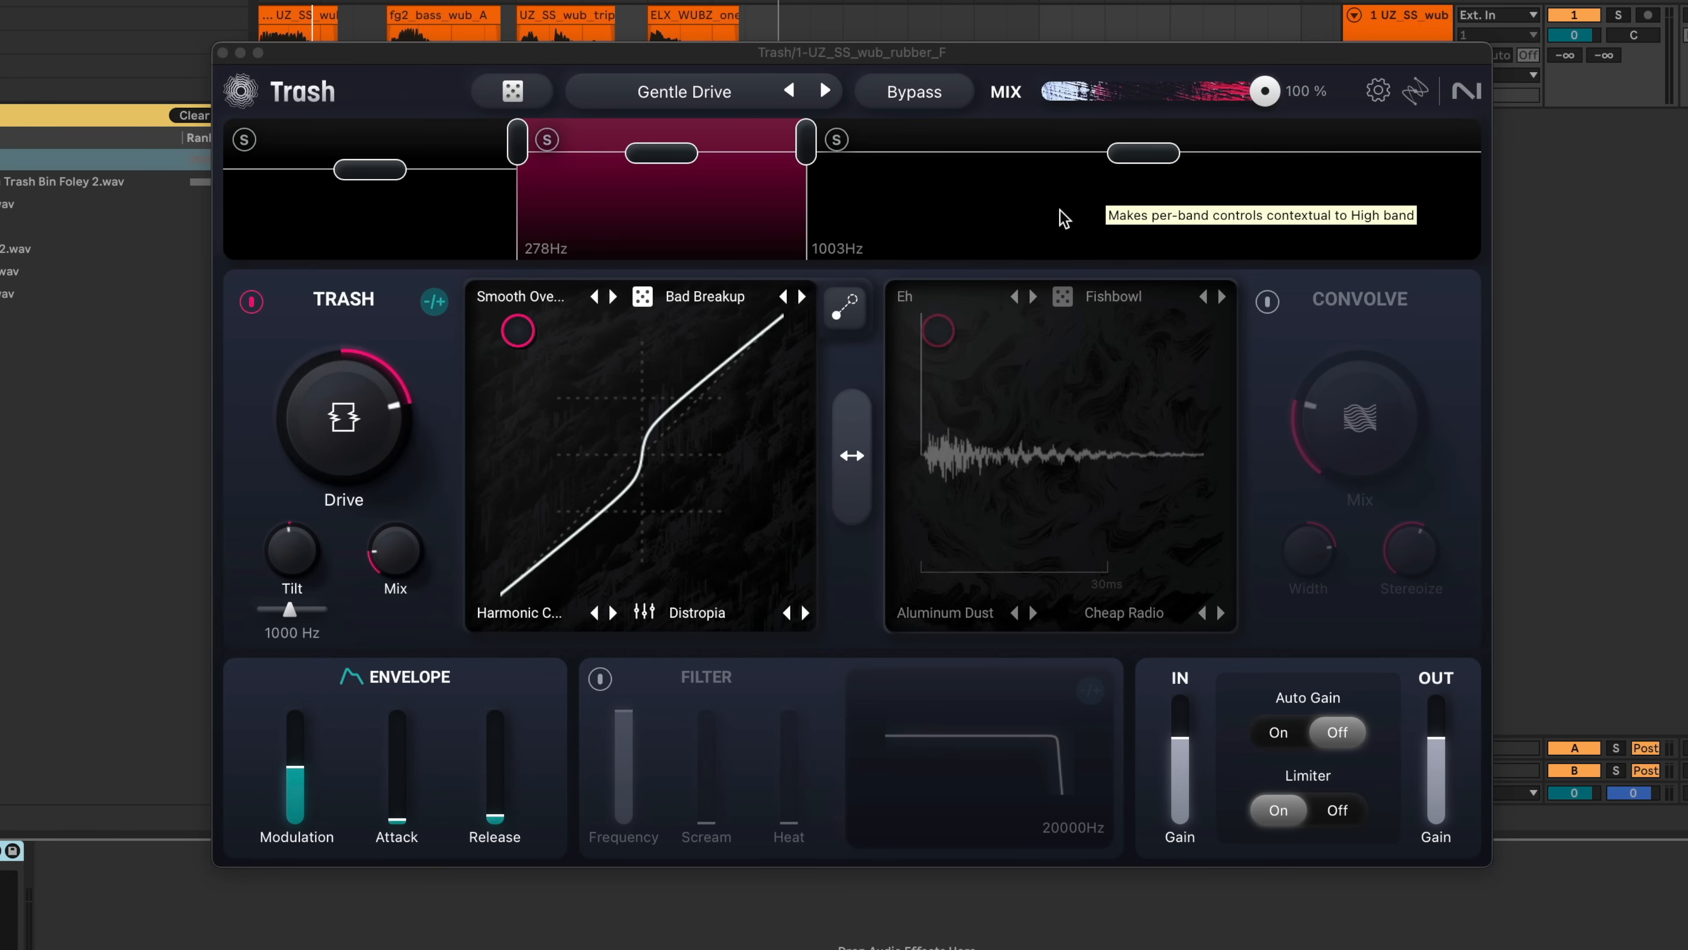
Step: Switch between the low, mid and high bands of the Gentle Drive preset to compare their distortion settings
left_click(1007, 217)
left_click(660, 245)
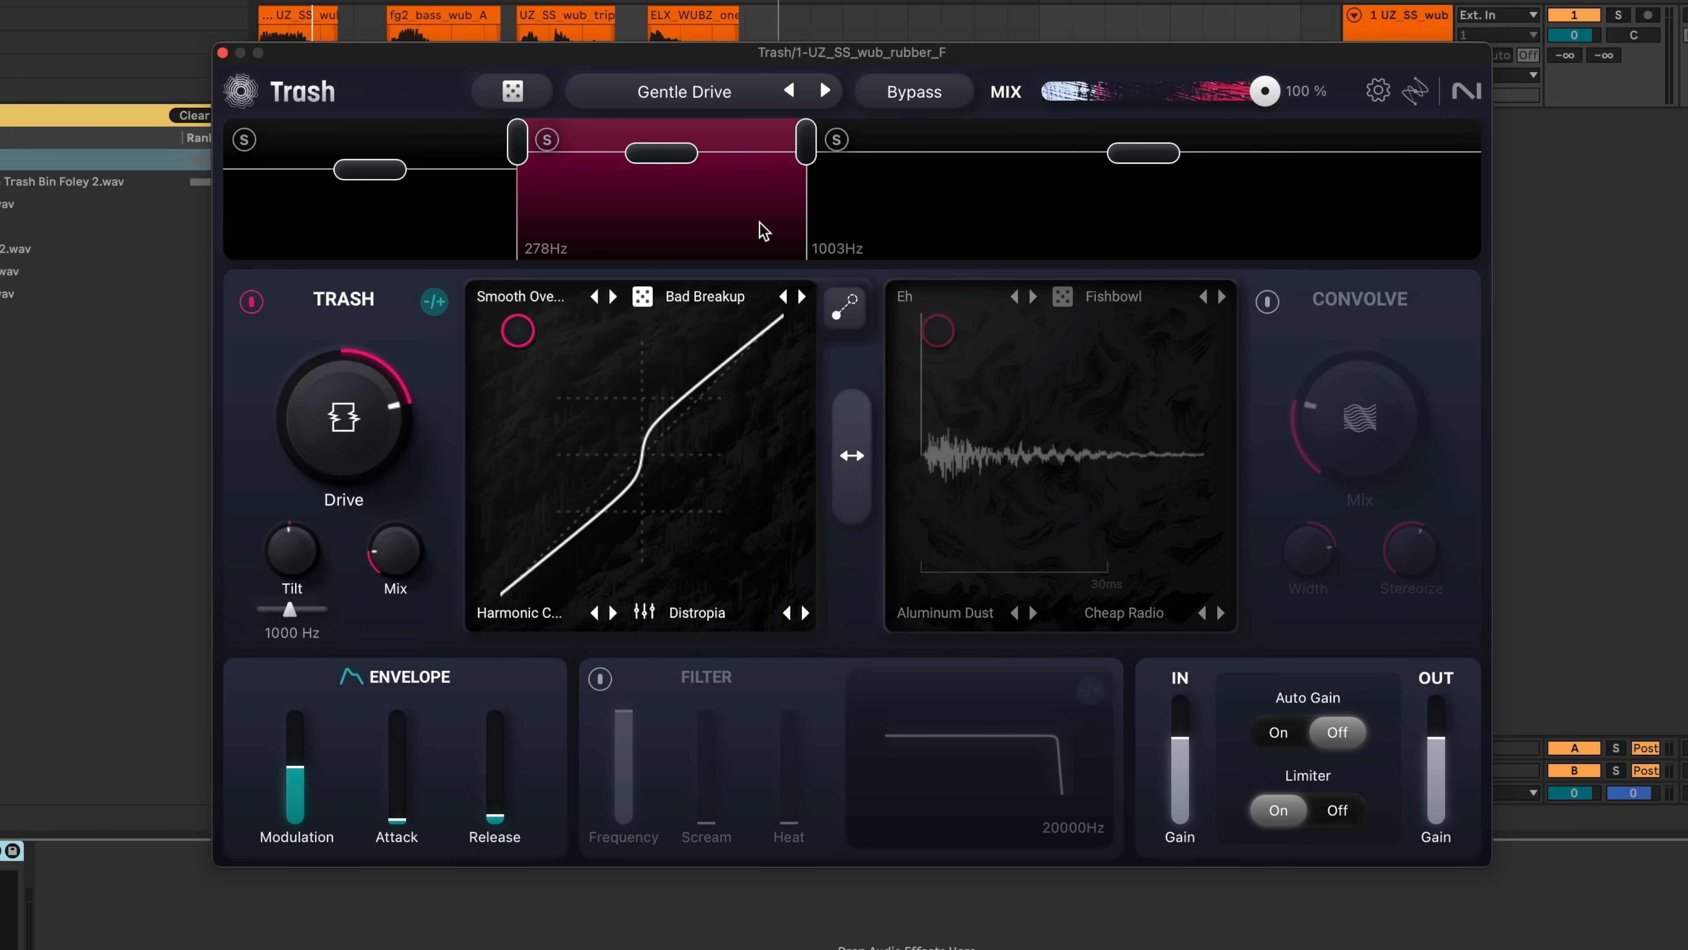
left_click(917, 244)
left_click(454, 254)
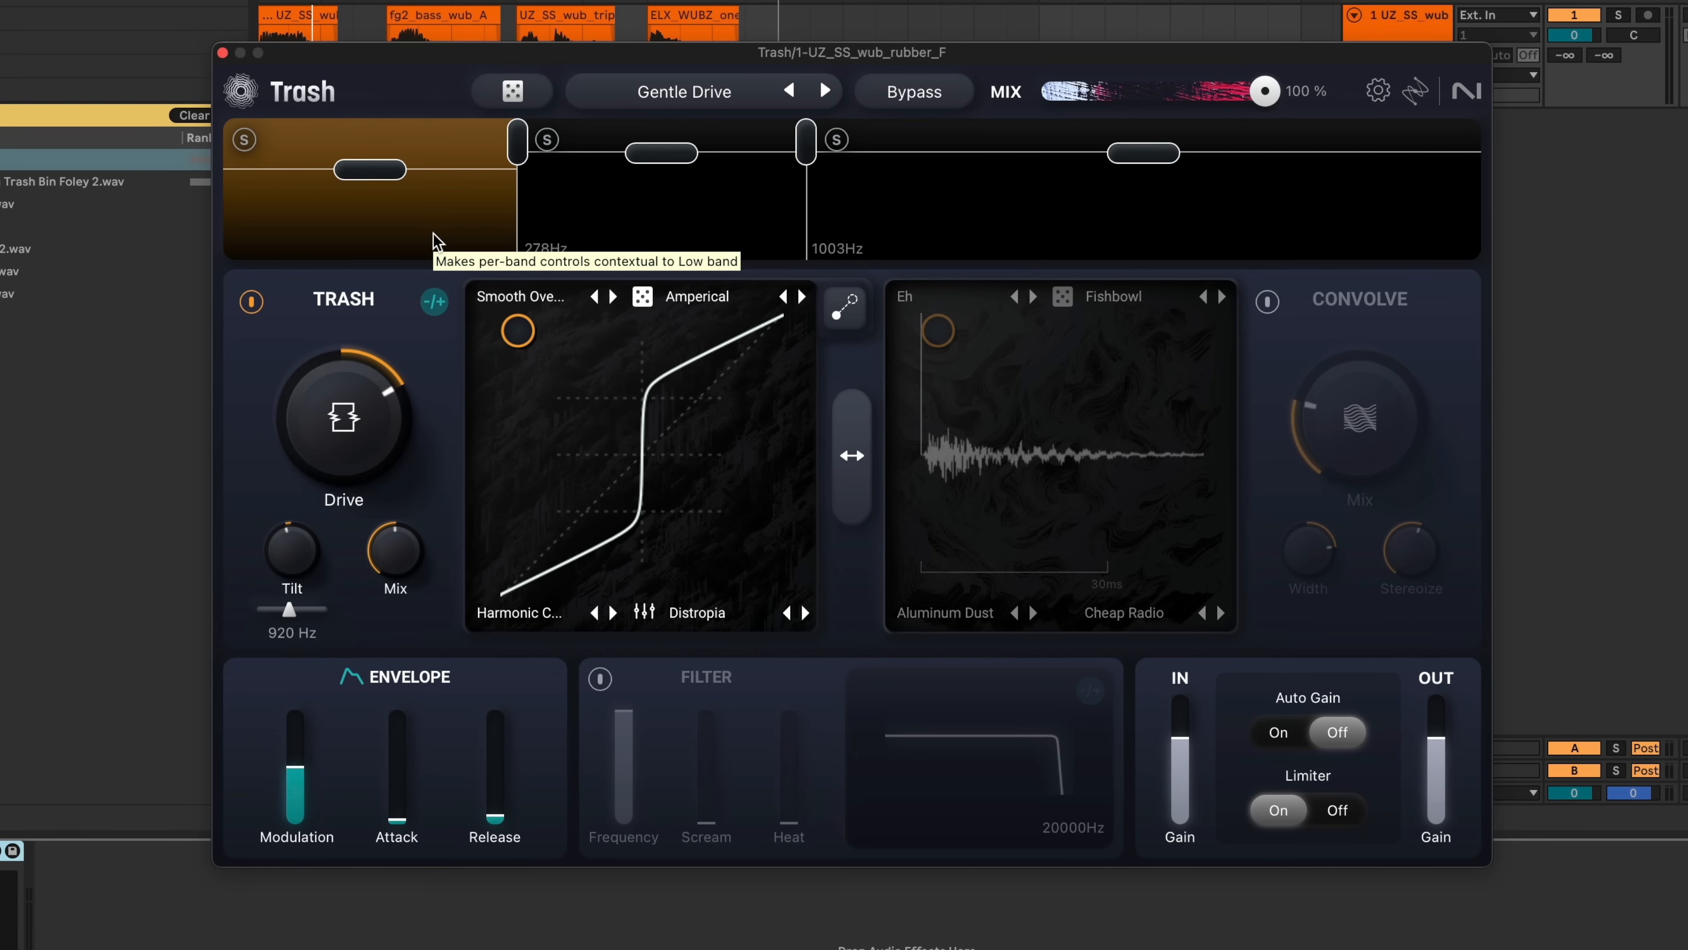
left_click(766, 229)
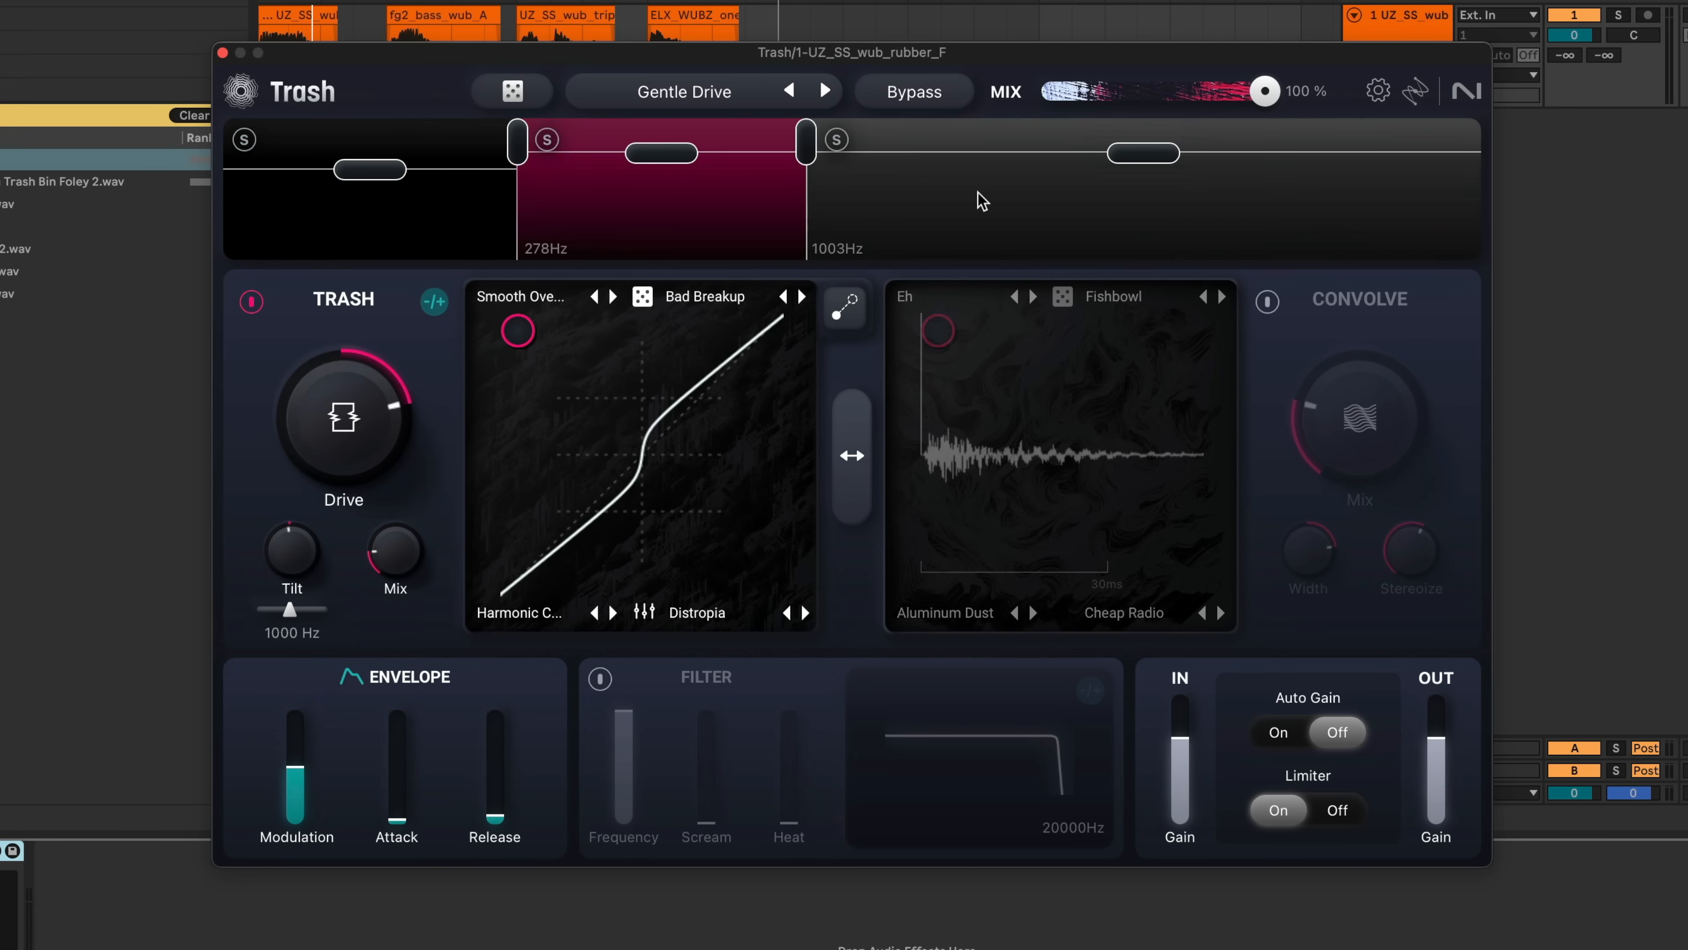
Step: Set the band crossovers to 361 Hz and 2456 Hz and slightly lower the high band's level
left_click(884, 183)
mouse_move(807, 141)
left_mouse_down()
mouse_move(1036, 142)
mouse_move(772, 141)
mouse_move(987, 141)
mouse_move(836, 142)
left_mouse_up()
left_click_drag(1132, 163, 1133, 172)
left_click_drag(836, 141, 867, 141)
left_click(746, 163)
left_click_drag(517, 142, 628, 141)
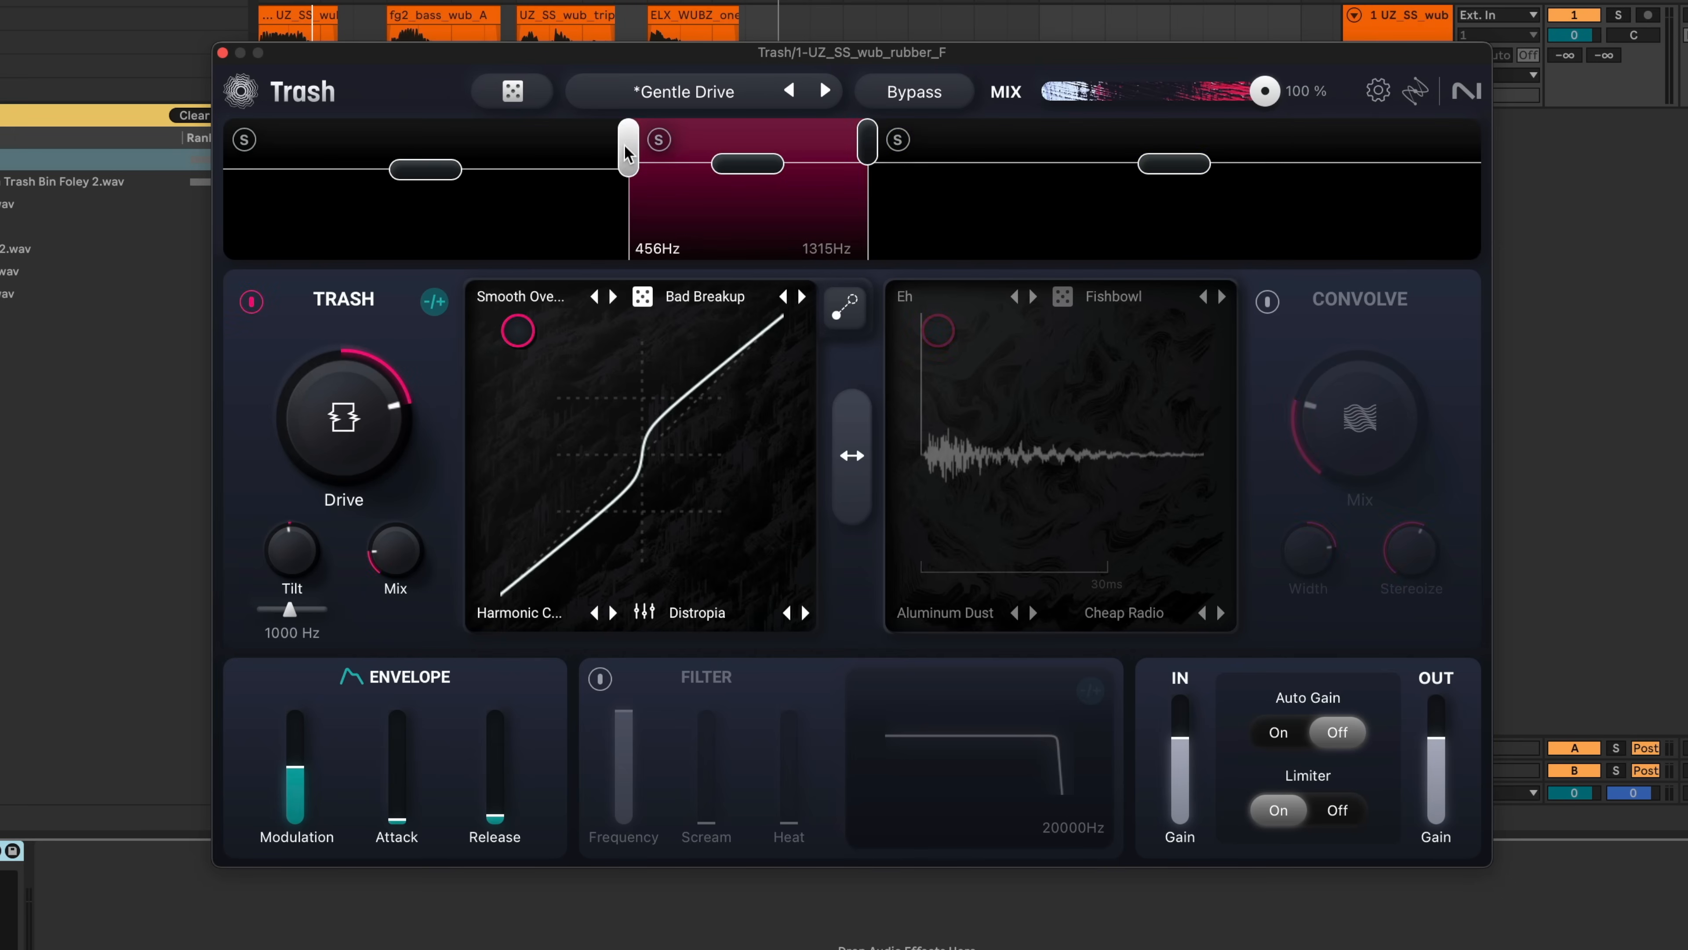
left_click_drag(868, 141, 1008, 141)
left_click_drag(628, 141, 576, 142)
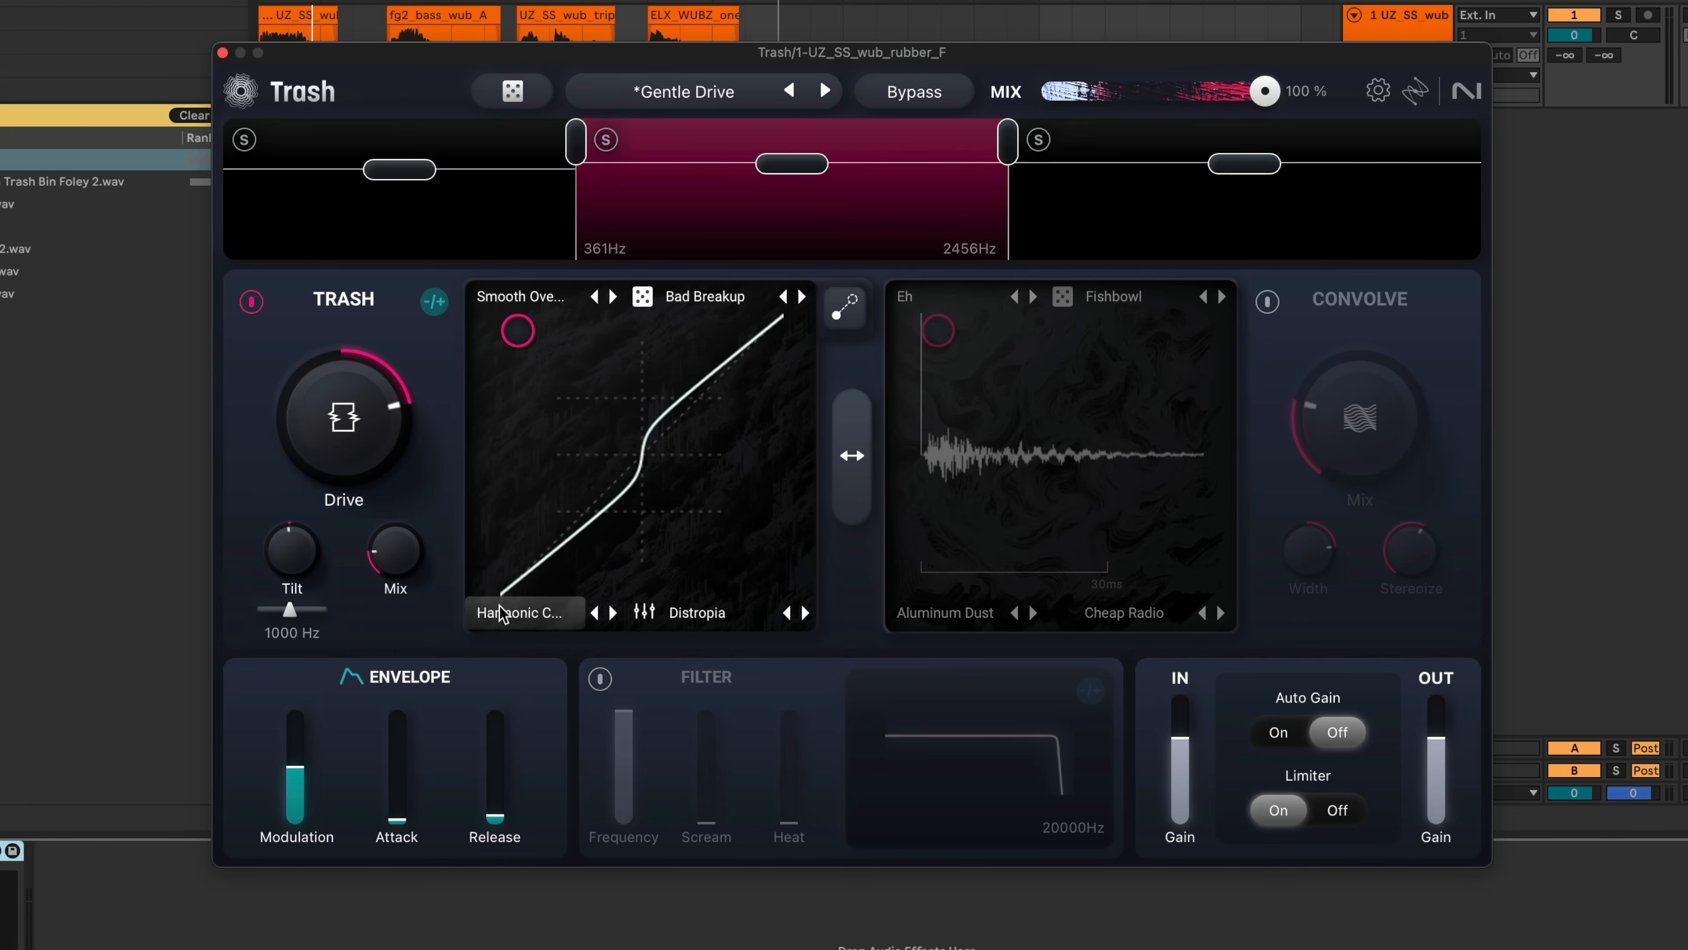
Step: Shift the mid band's distortion blend point to just beside the centre of the grid and randomize the four distortion modes
left_click_drag(518, 329, 688, 484)
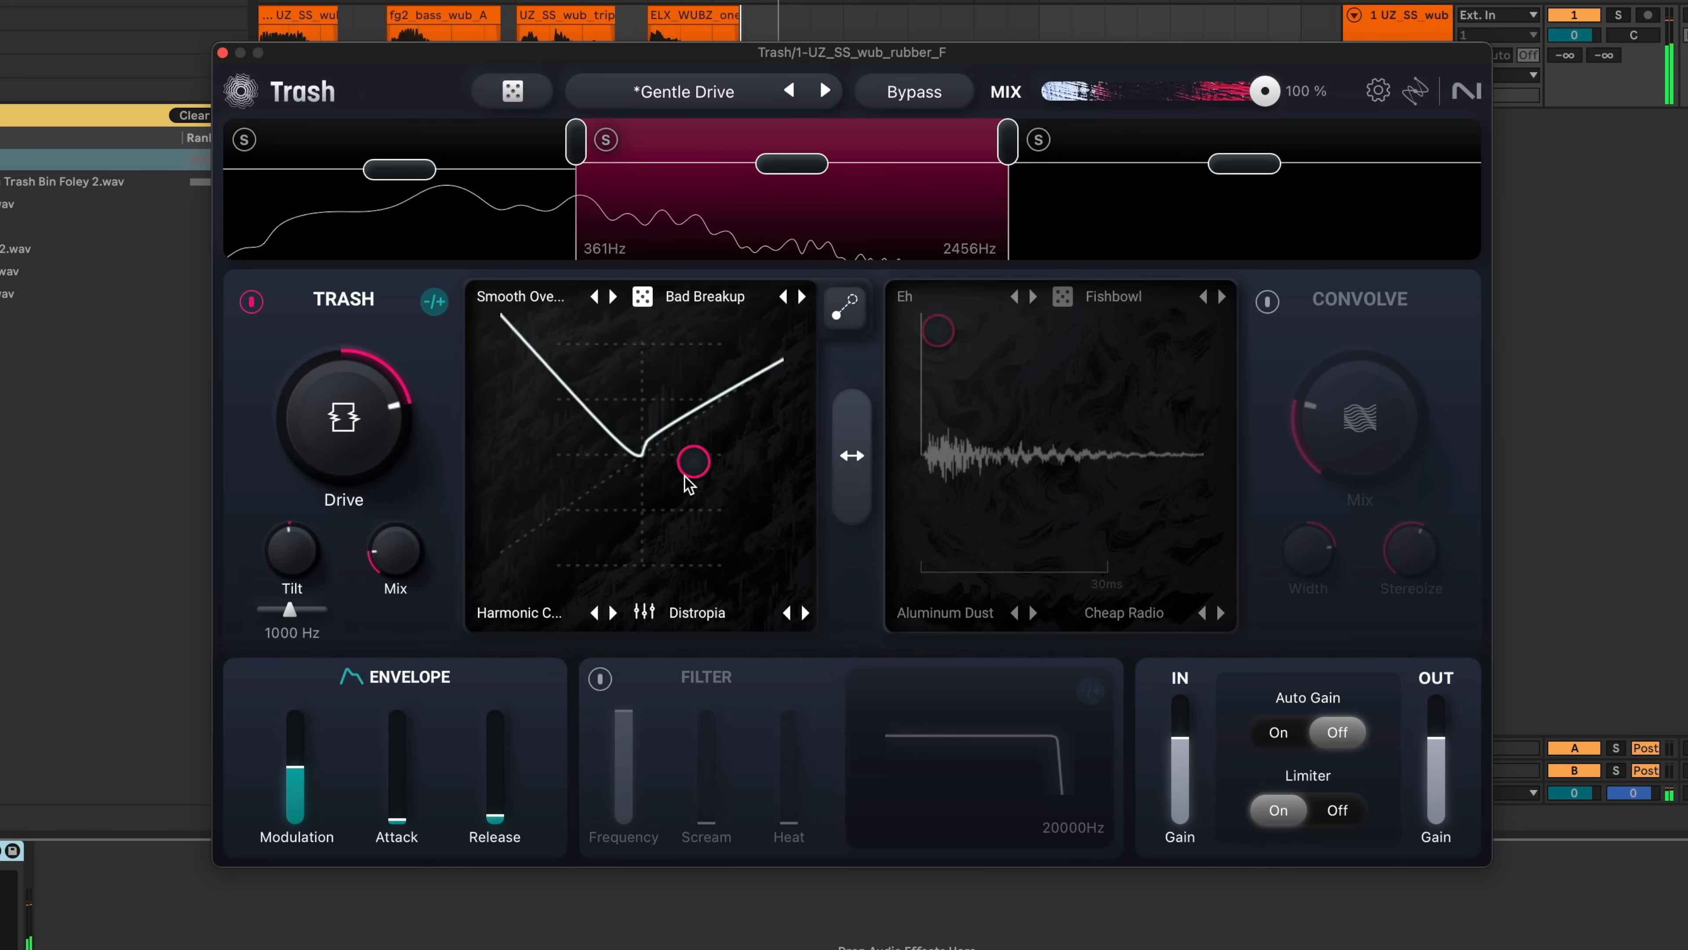
left_click(642, 301)
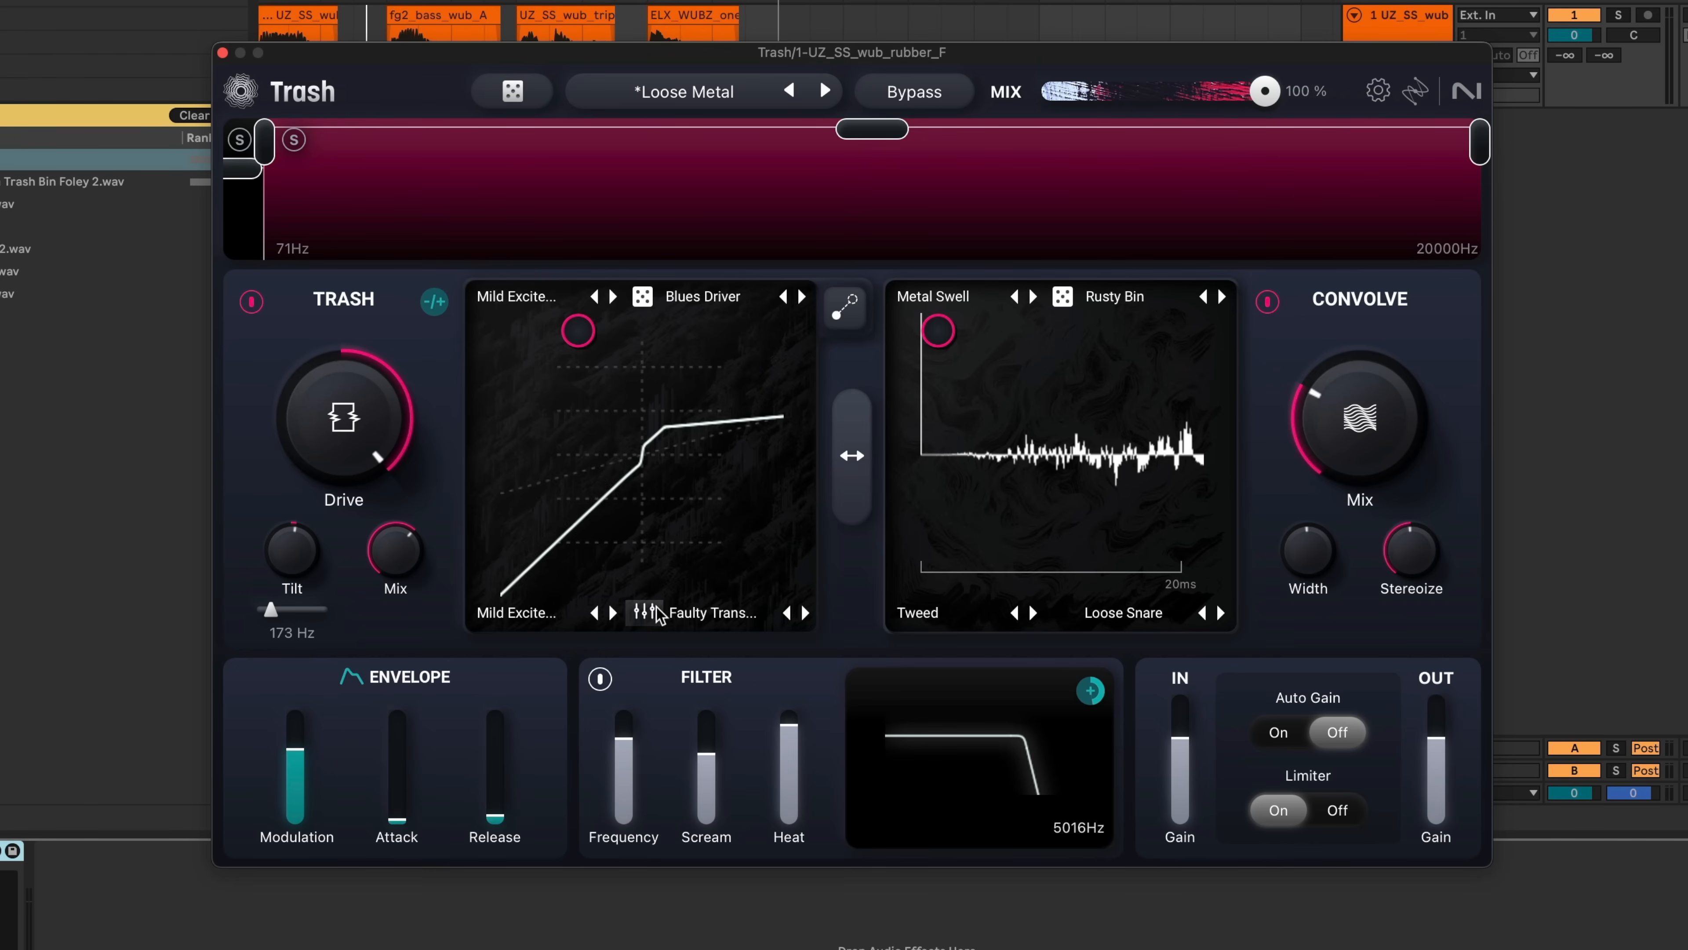
Step: Reveal the distortion Style controls, randomize the four modes, and adjust the Style of Sandpaper and Weathered
left_click(643, 614)
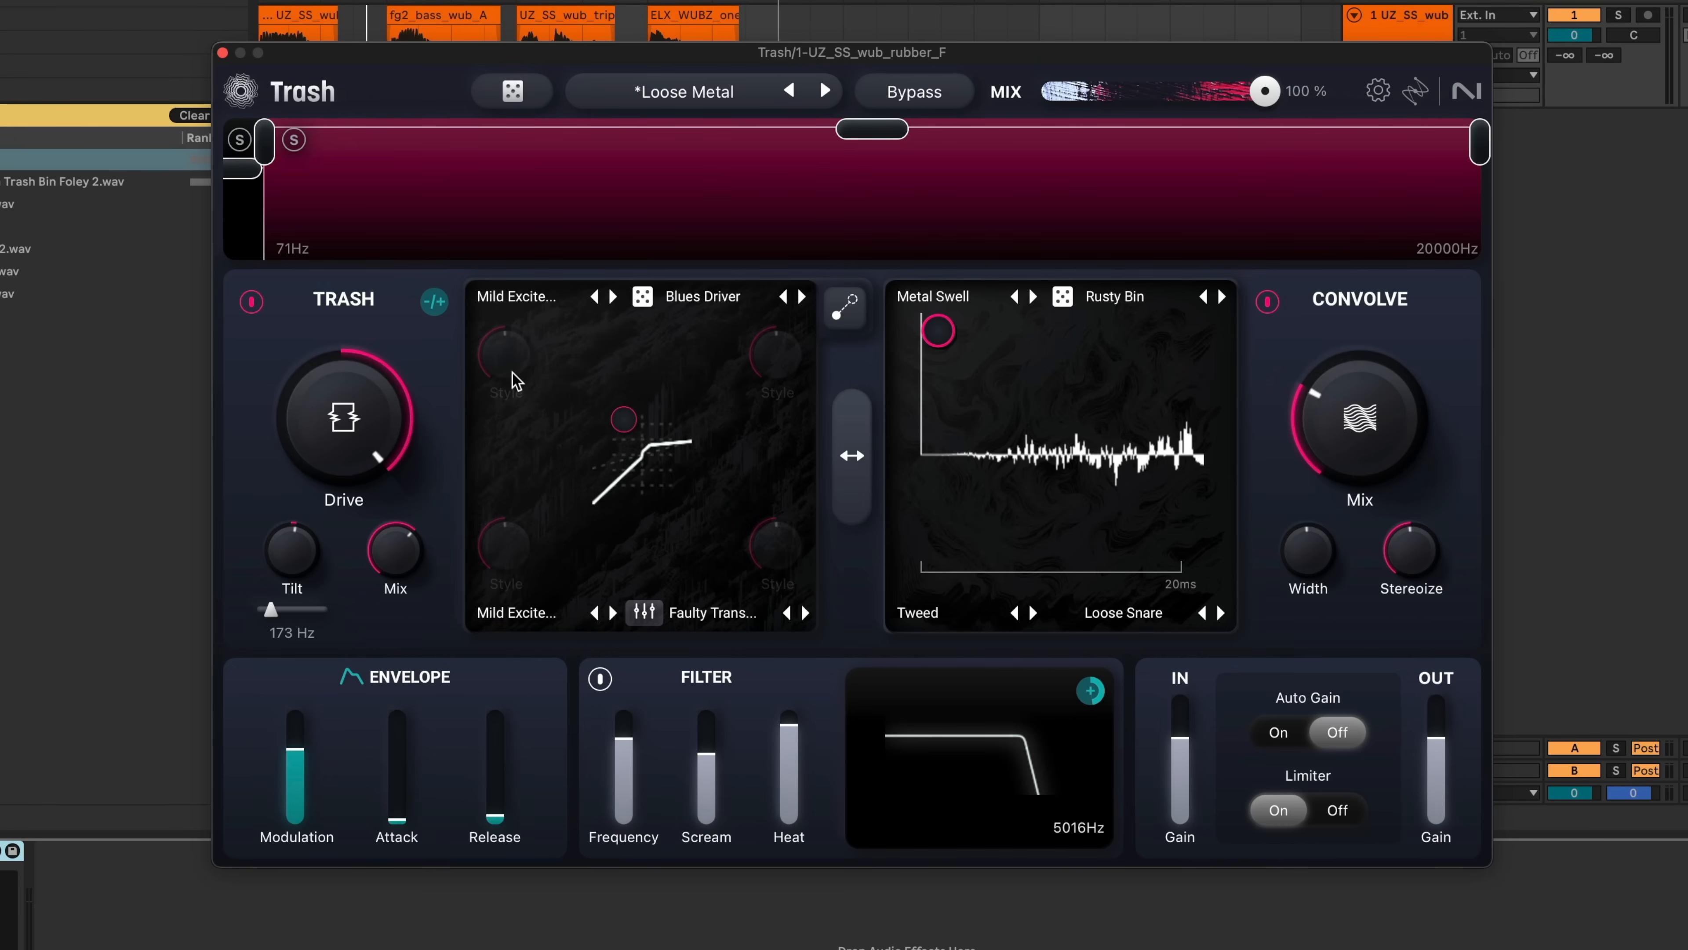
left_click(642, 296)
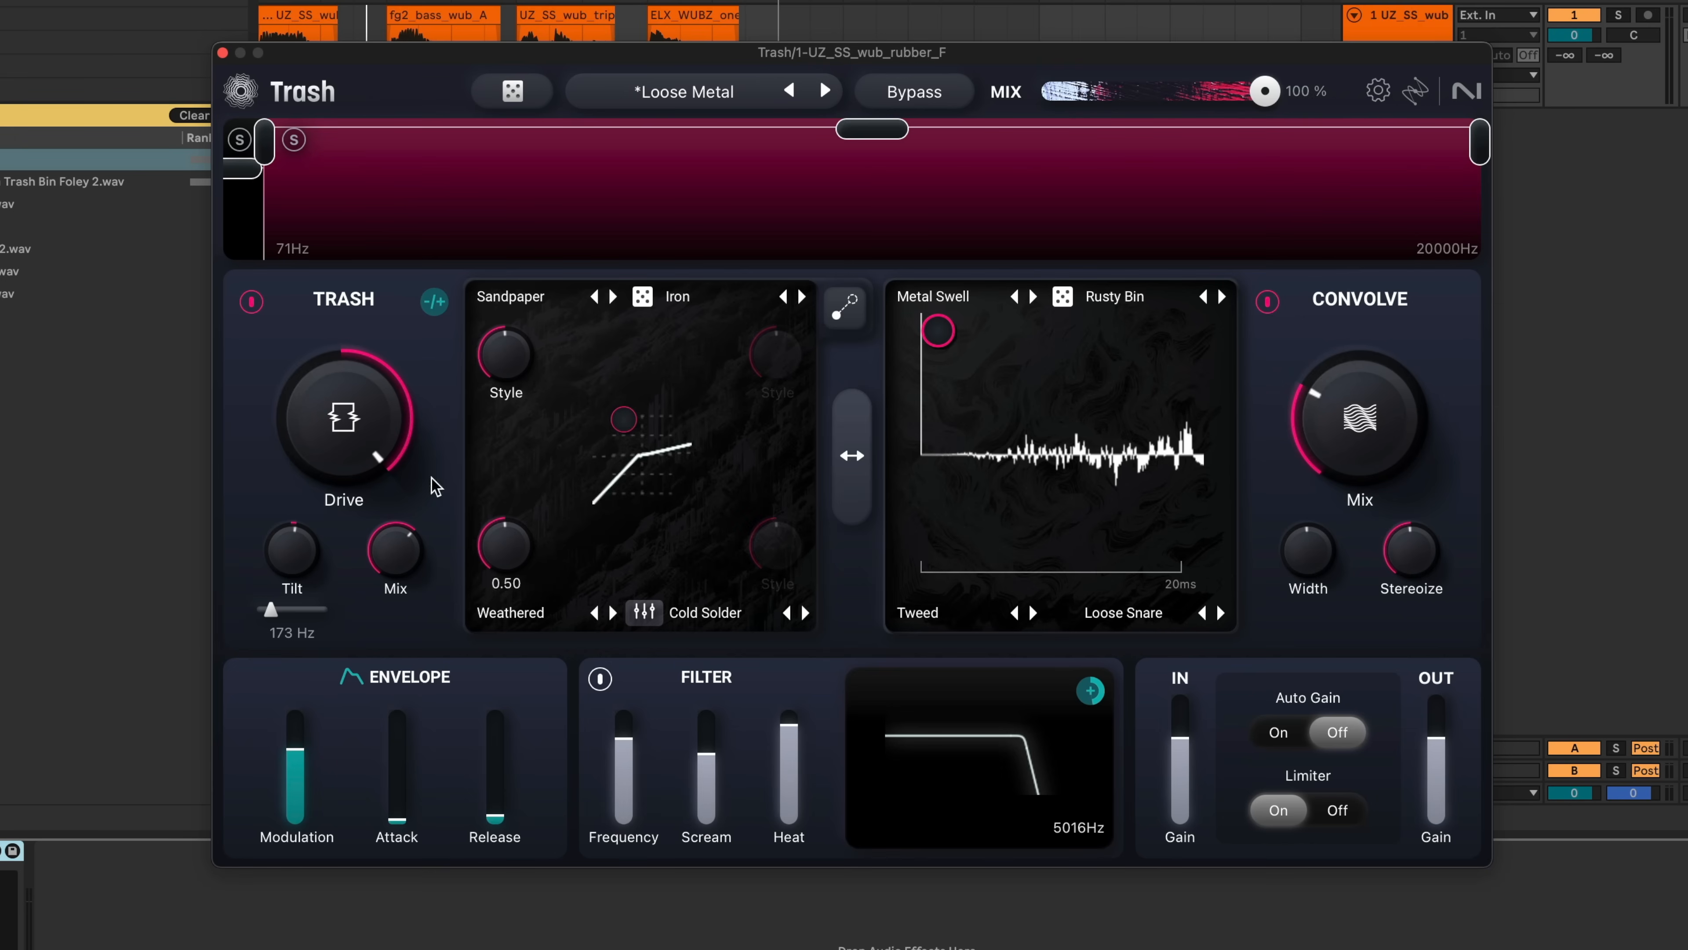
mouse_move(500, 372)
left_click_drag(500, 372, 500, 319)
left_click_drag(501, 547, 521, 444)
left_click_drag(484, 361, 486, 348)
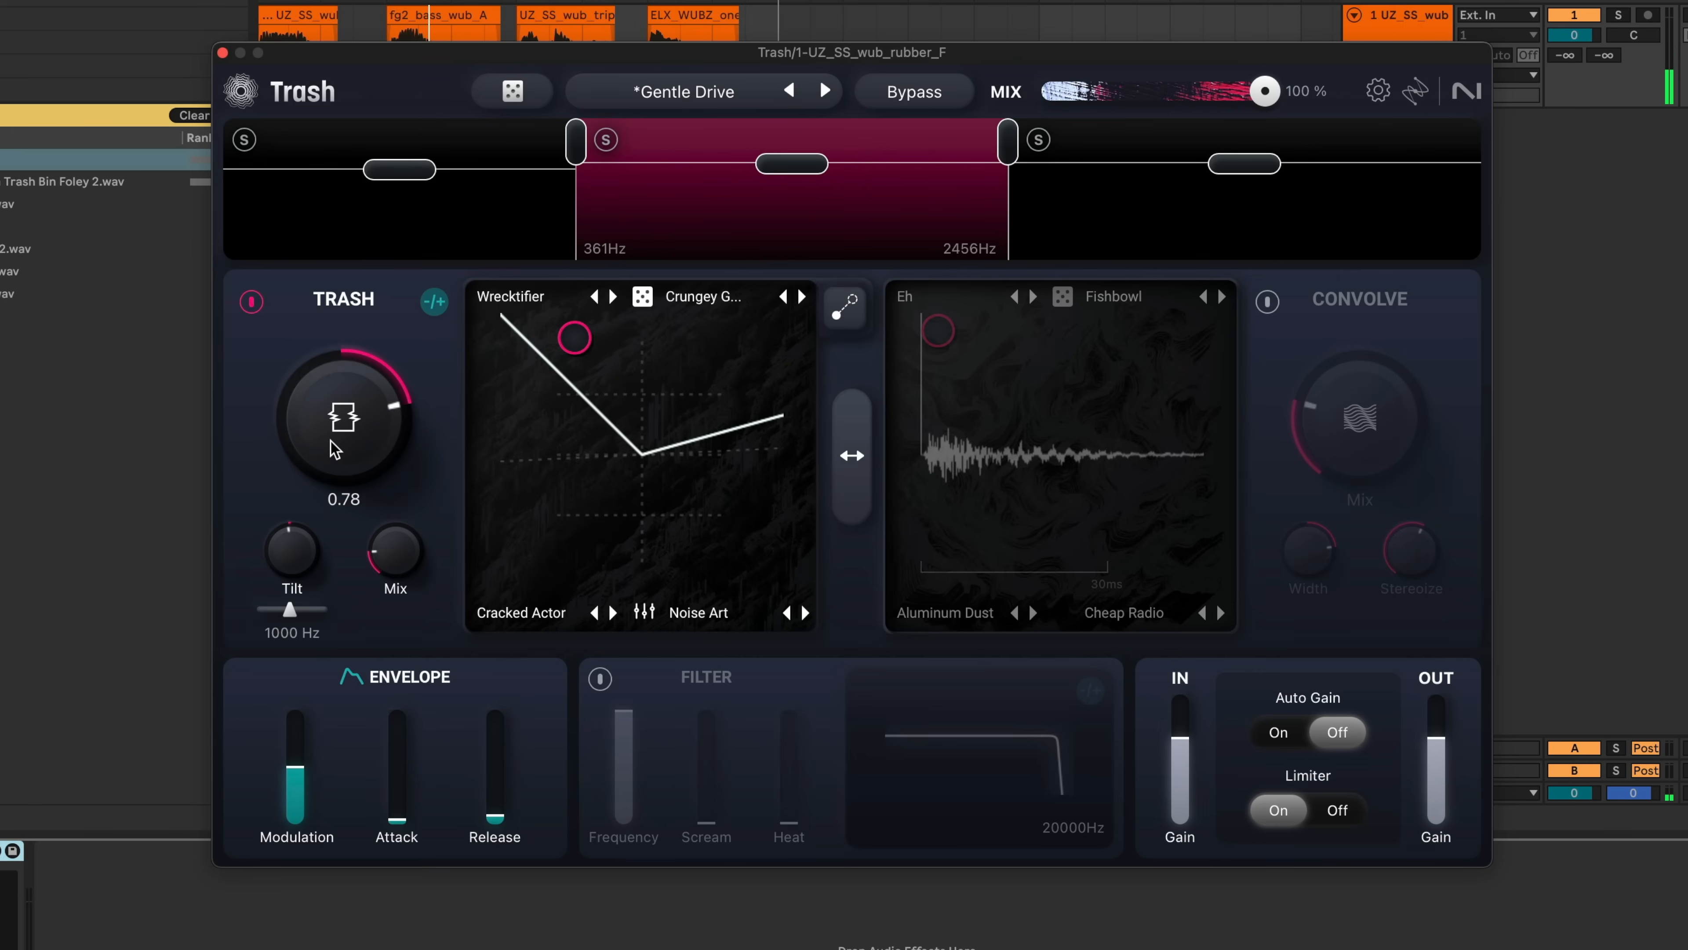
Step: Set the mid band's Drive to 0.80 and adjust how strongly the envelope modulates it to the full positive amount
left_click_drag(337, 447, 346, 413)
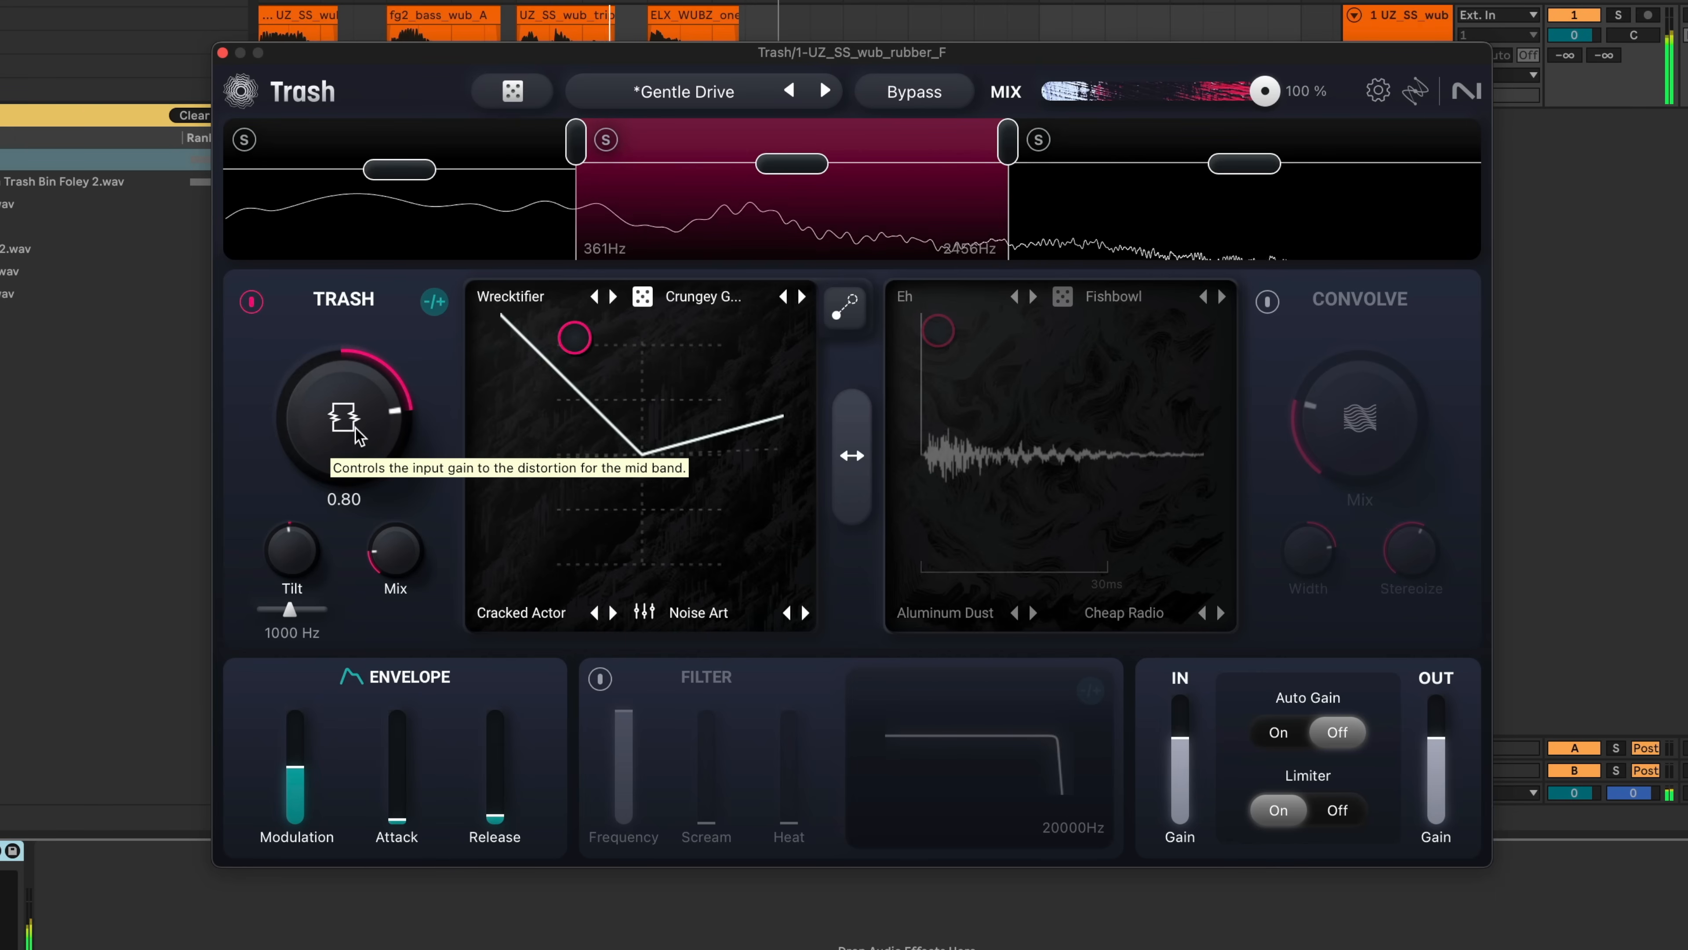
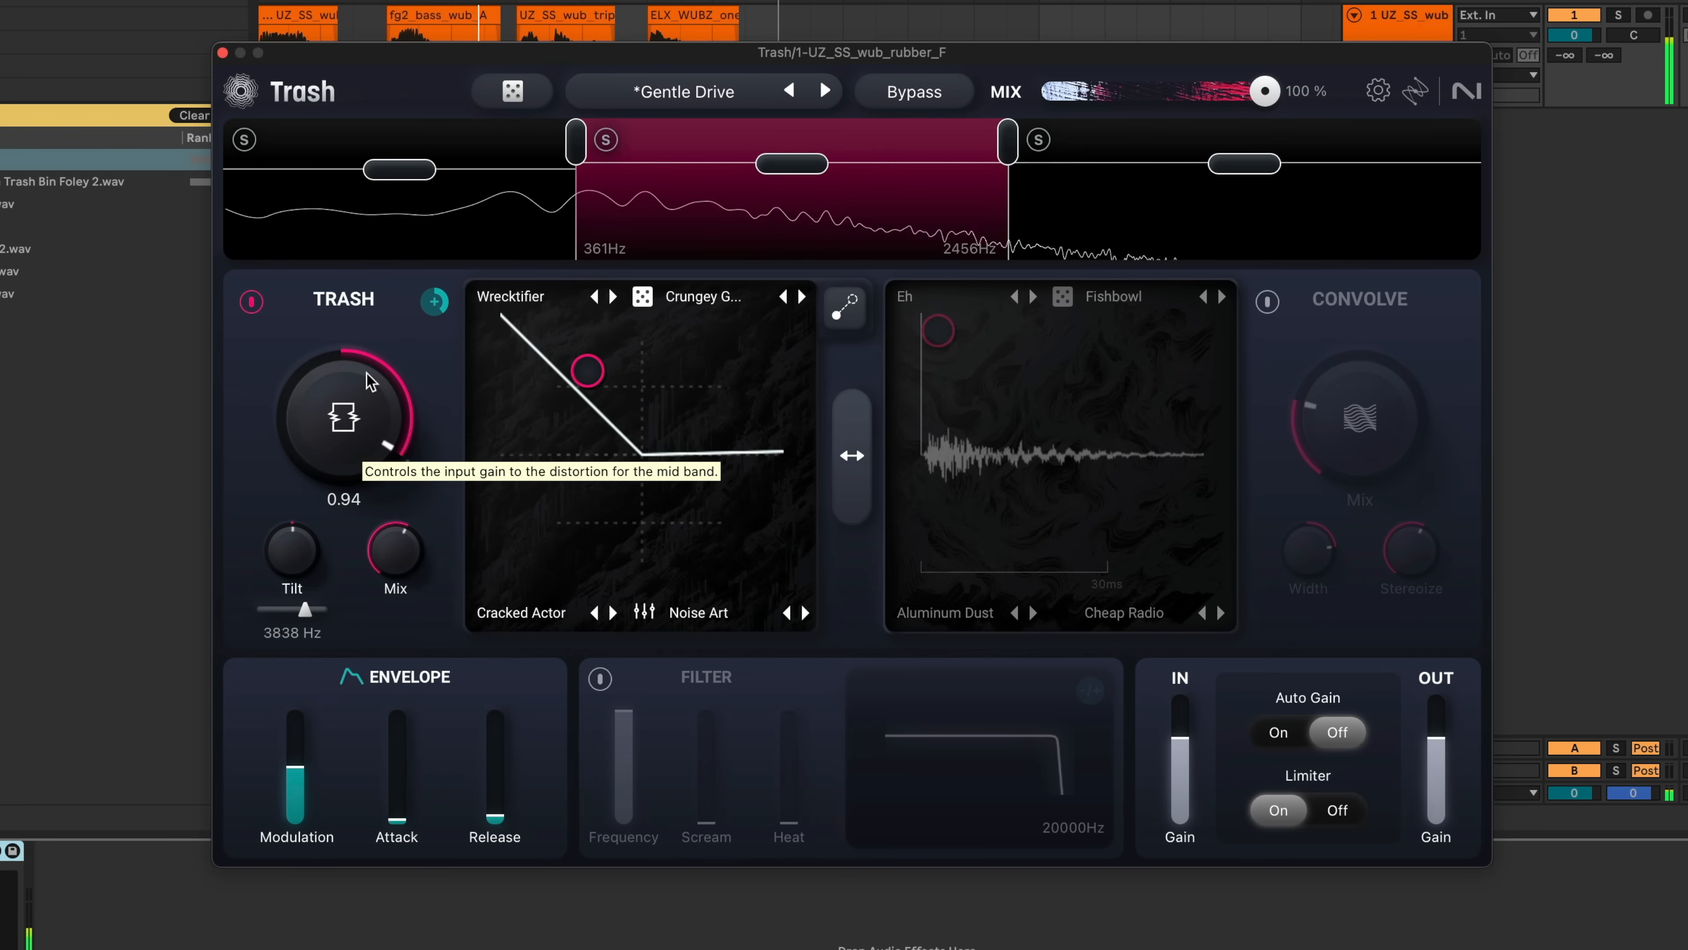
left_click_drag(434, 302, 460, 348)
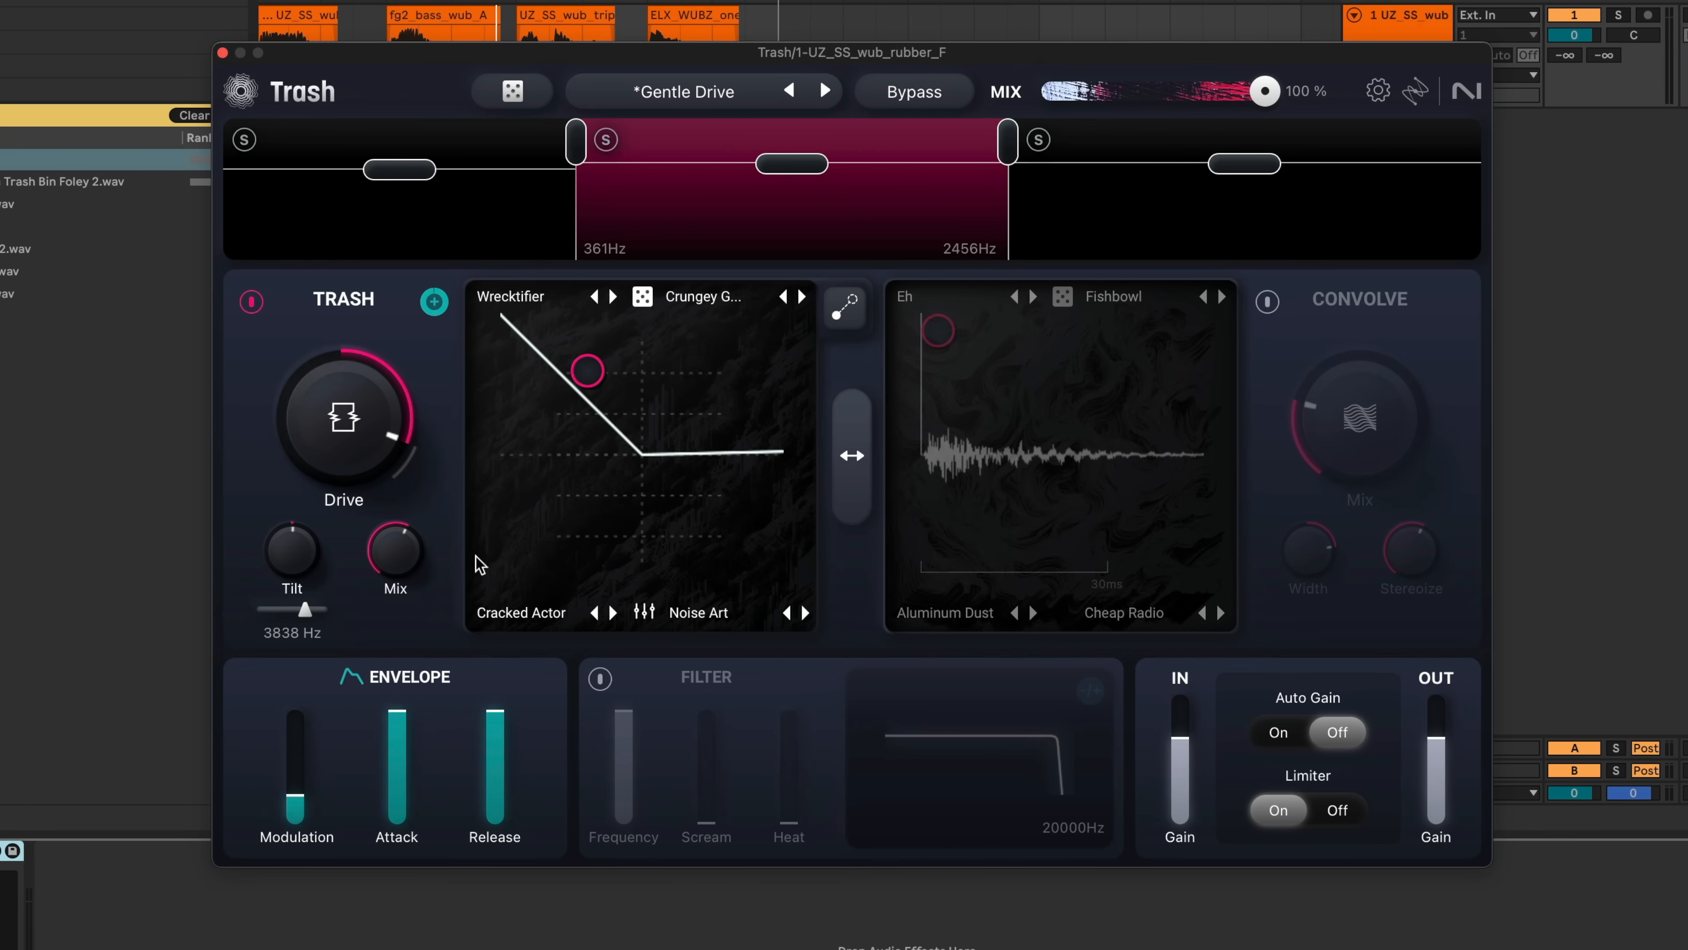
Step: Raise the envelope's Modulation to about half, reduce Release to near minimum, and lower Attack to about 70 percent
mouse_move(422, 331)
mouse_move(294, 803)
mouse_move(294, 803)
left_mouse_down()
mouse_move(297, 706)
mouse_move(295, 804)
mouse_move(295, 770)
left_mouse_up()
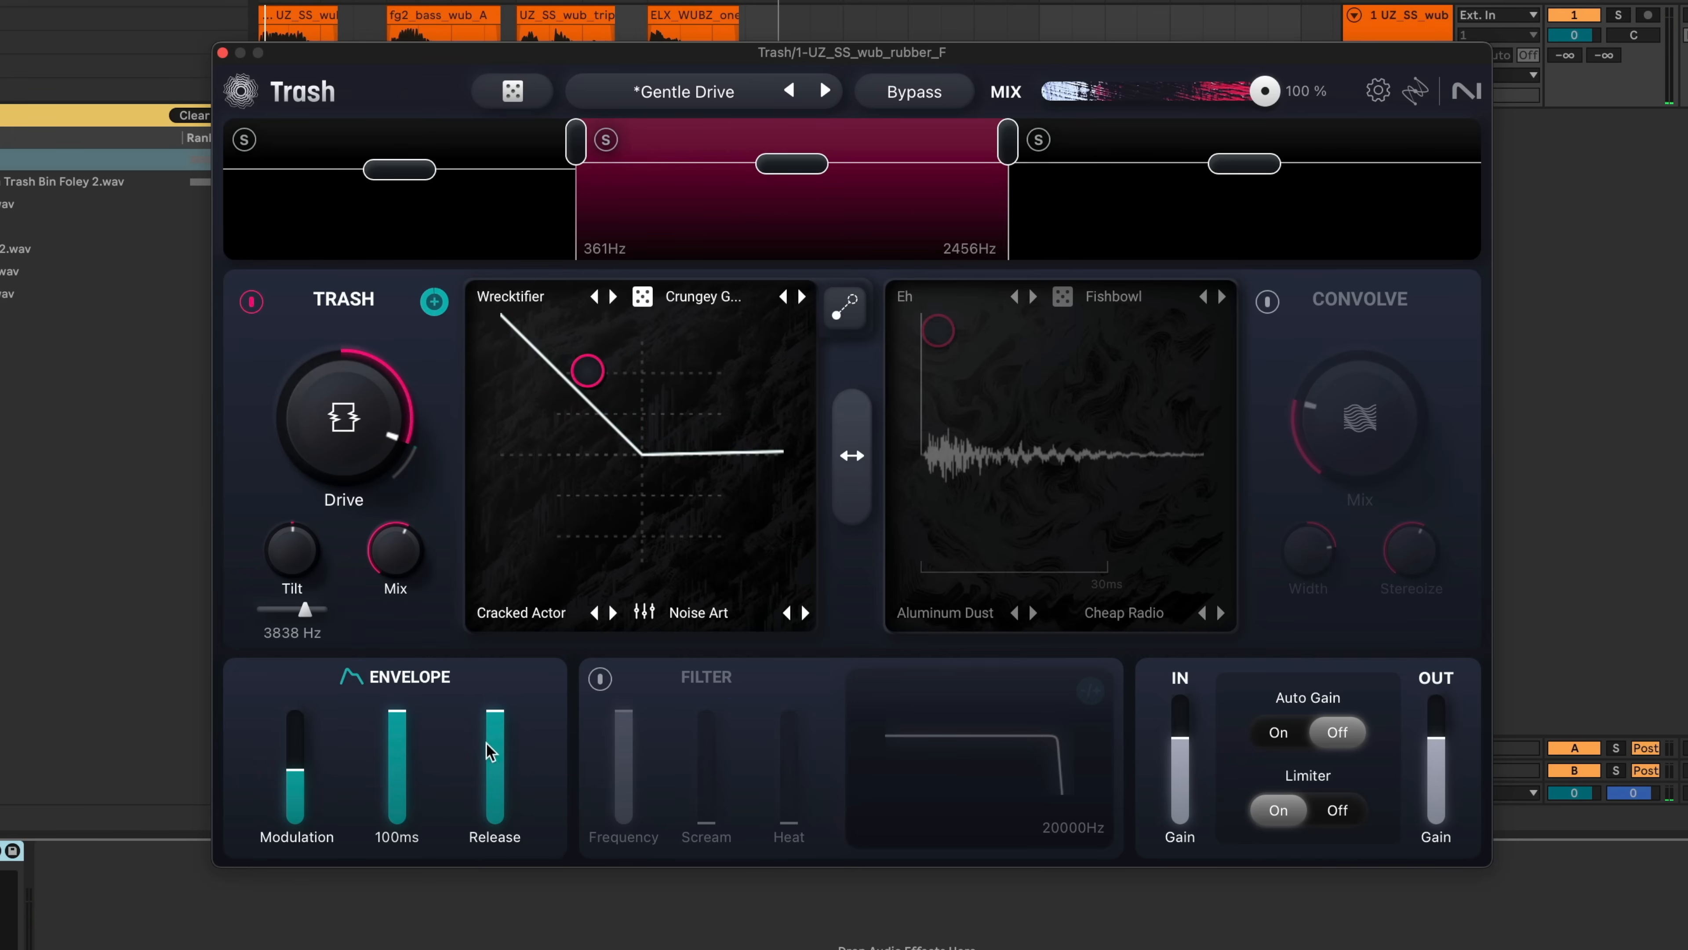
left_click_drag(495, 758, 495, 817)
left_click_drag(397, 713, 397, 743)
Step: Move the mid band's distortion blend point toward Wrecktifier and replace that mode with Crunchy Taco from the Distort category
left_click_drag(585, 368, 552, 376)
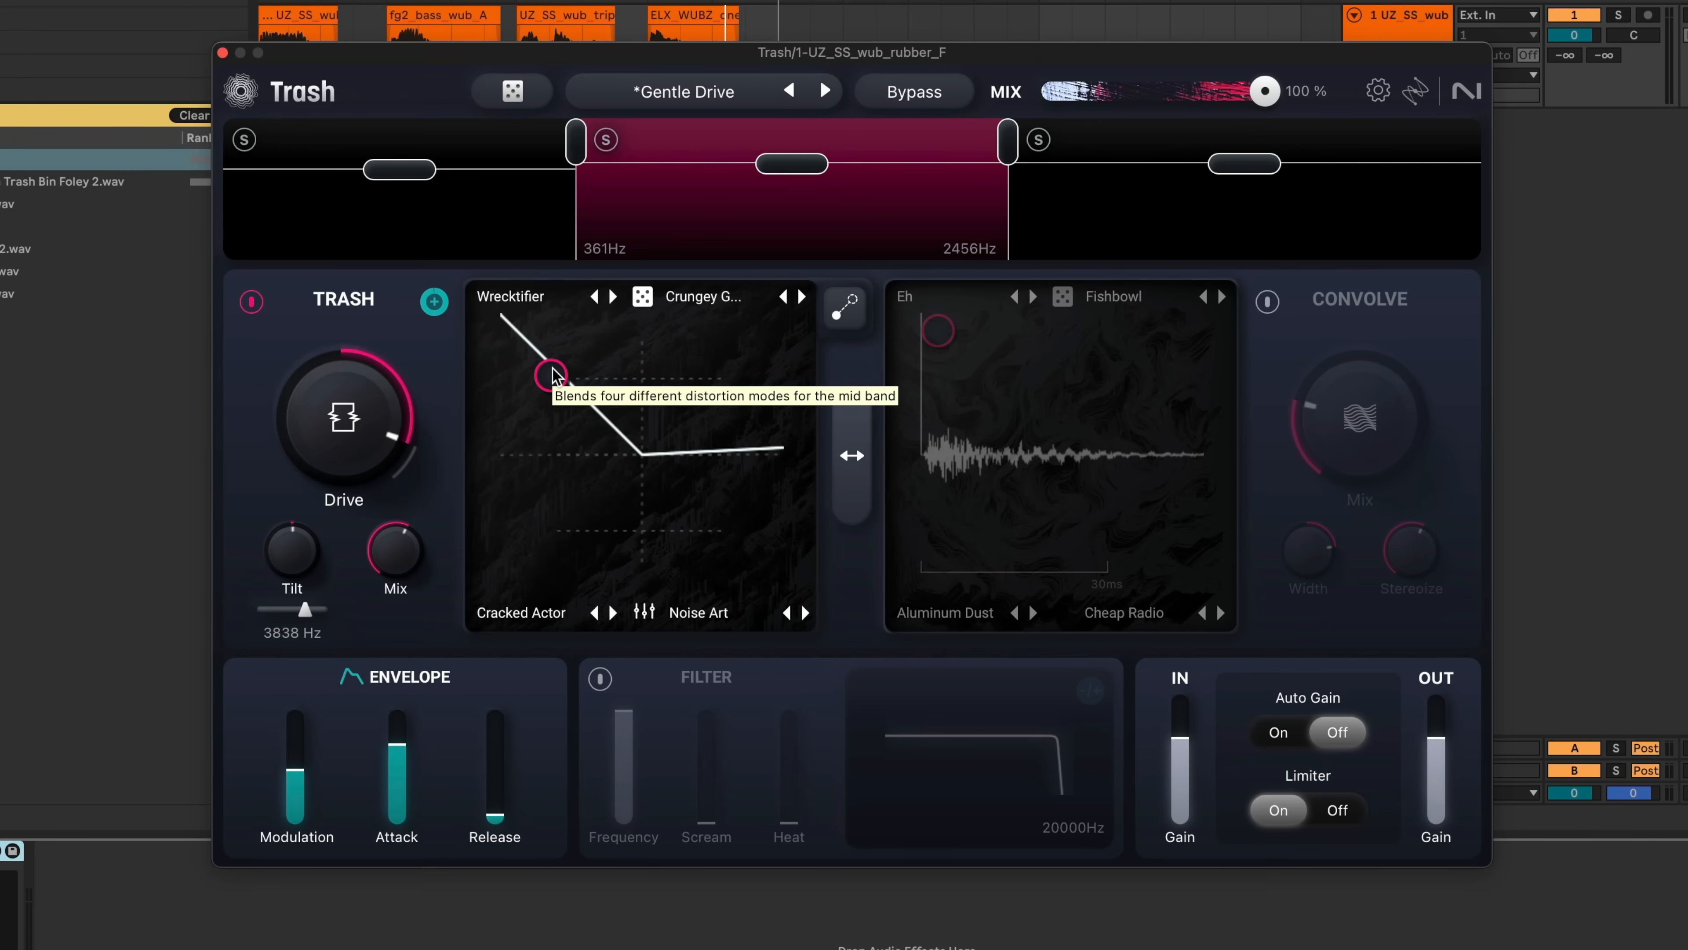
left_click(525, 297)
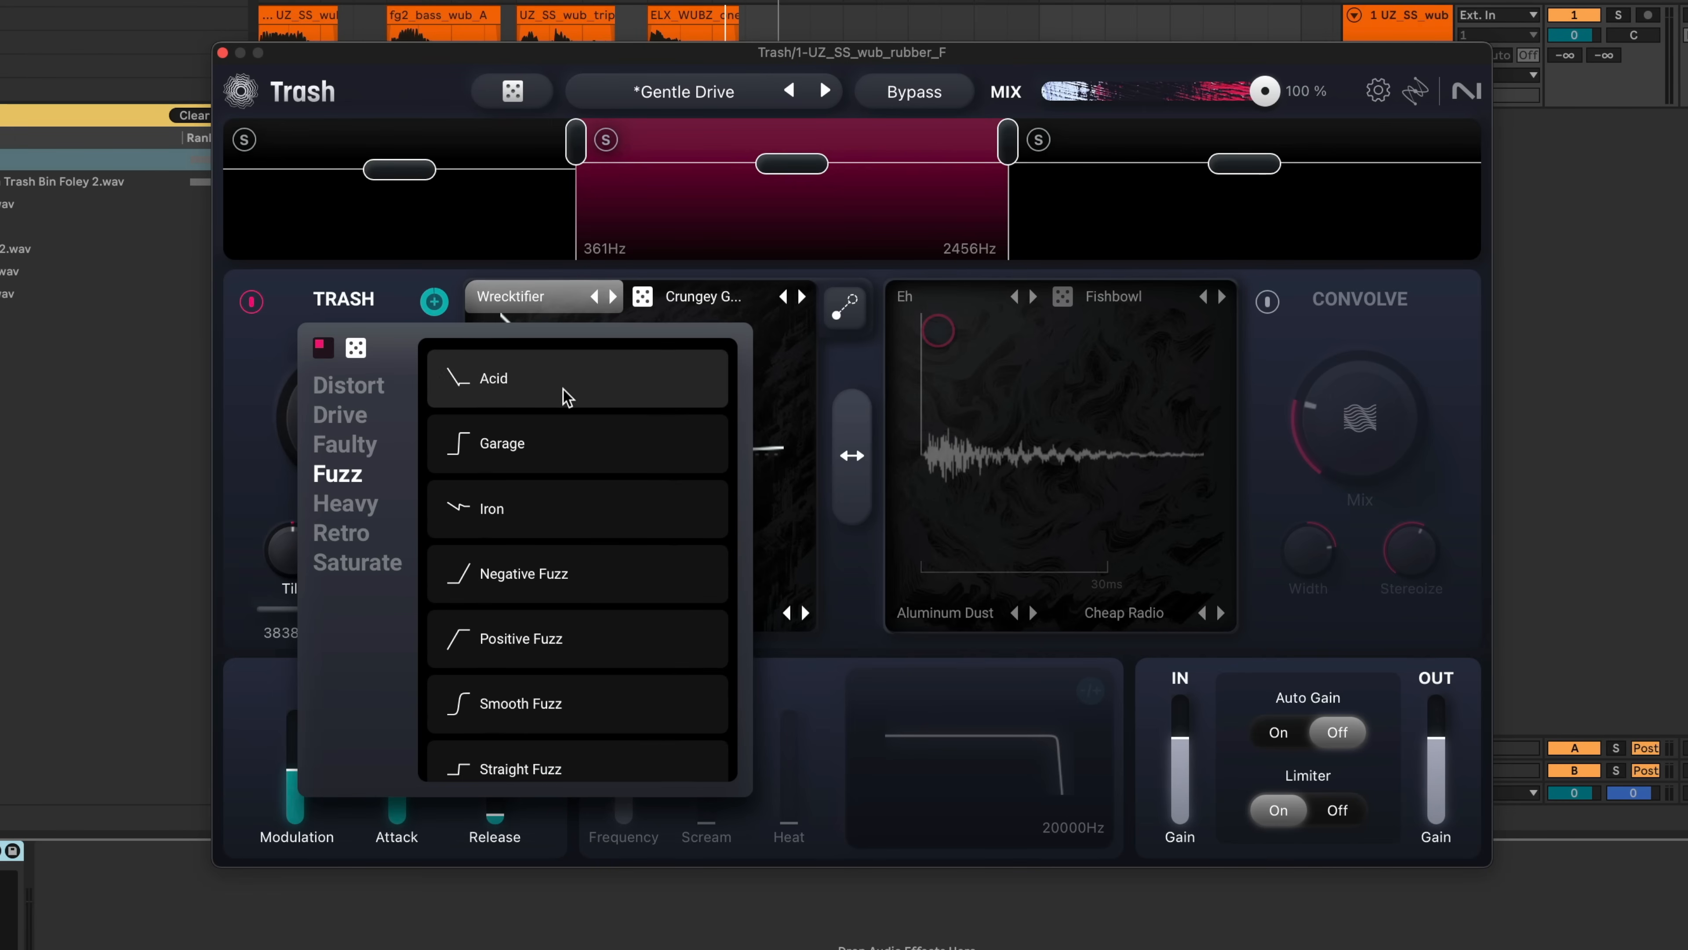
left_click(347, 387)
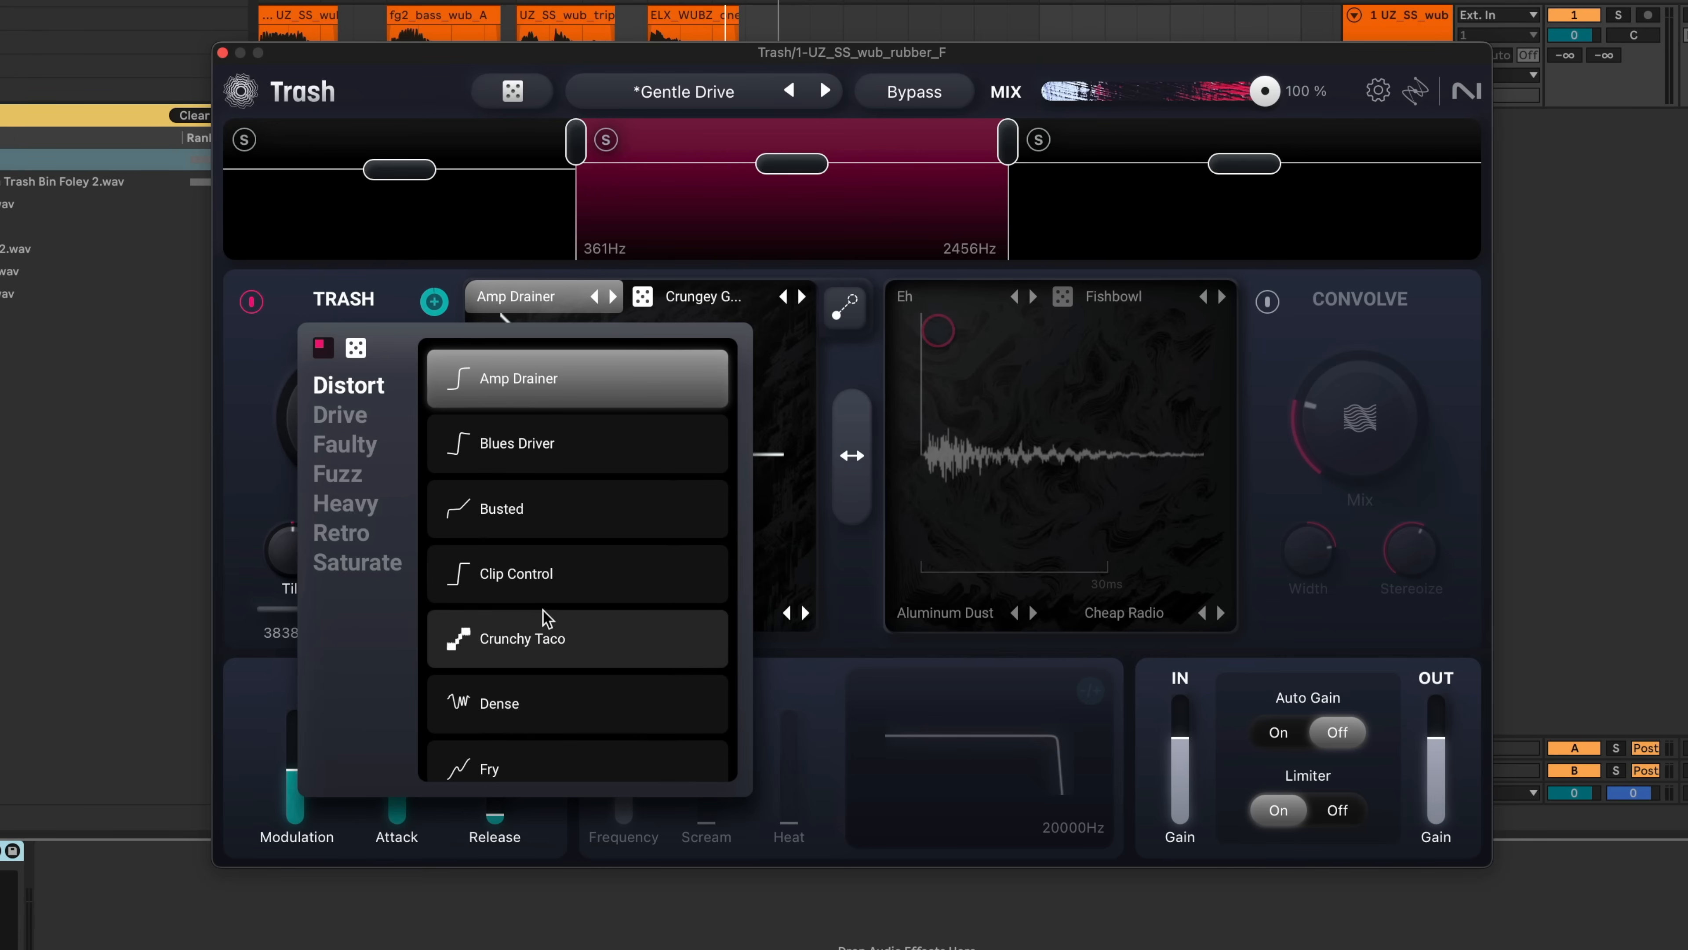
left_click(541, 642)
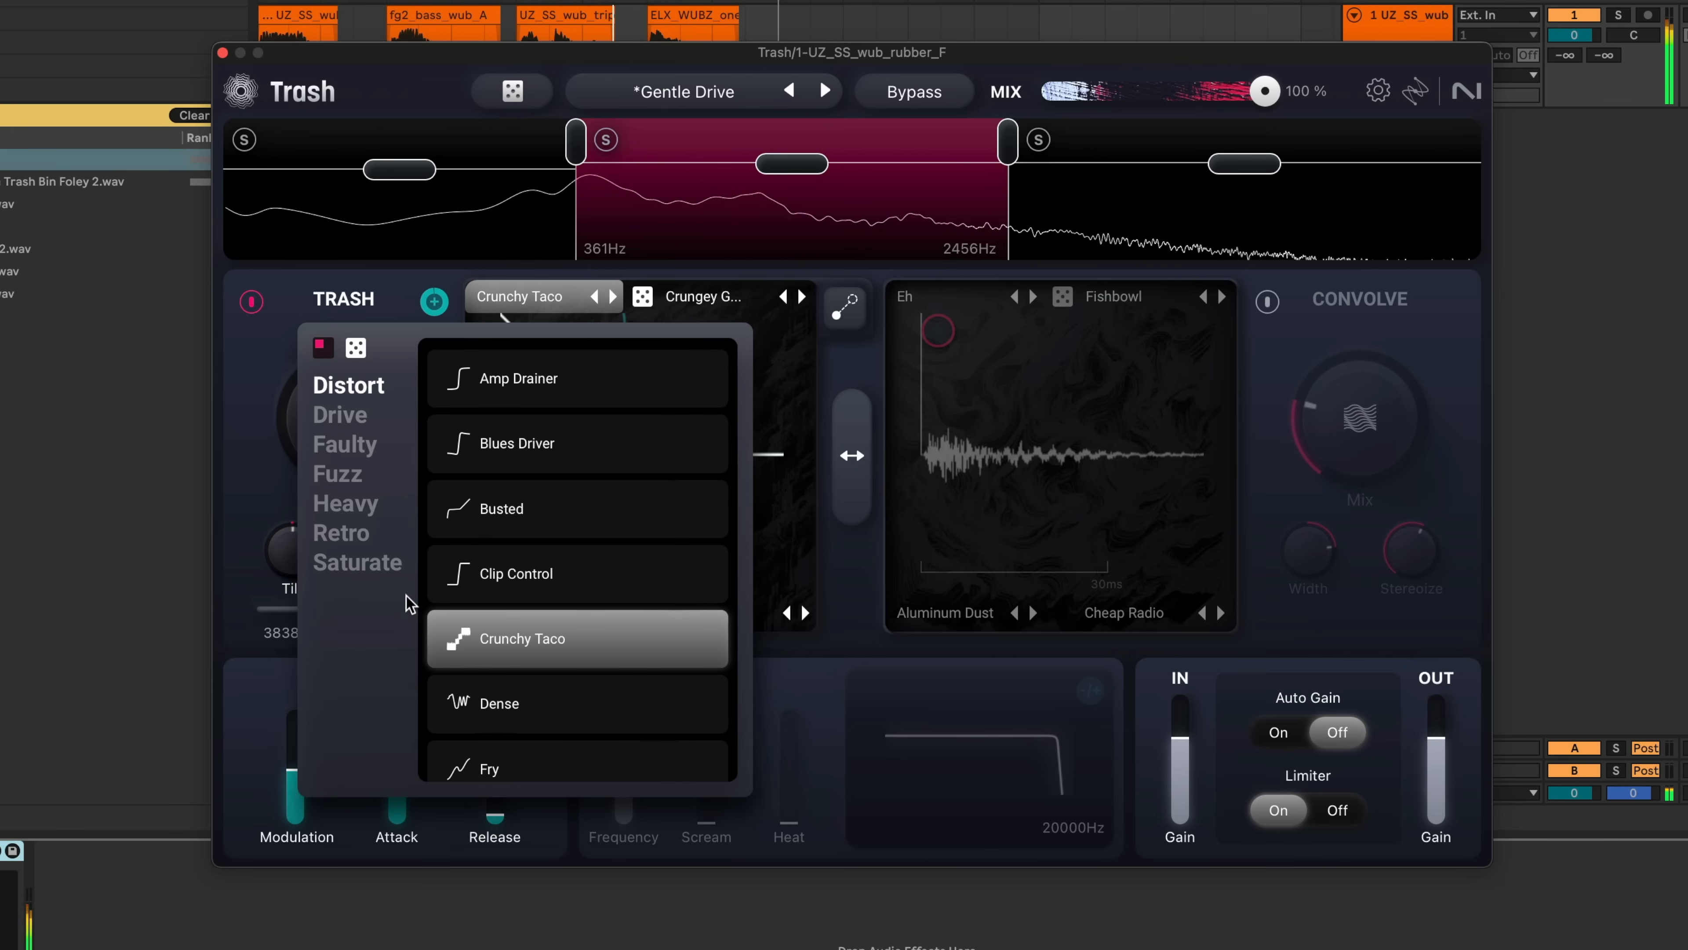
Step: Change the Crunchy Taco slot to a Drive mode, trying Capacity and settling on Cactus
left_click(340, 414)
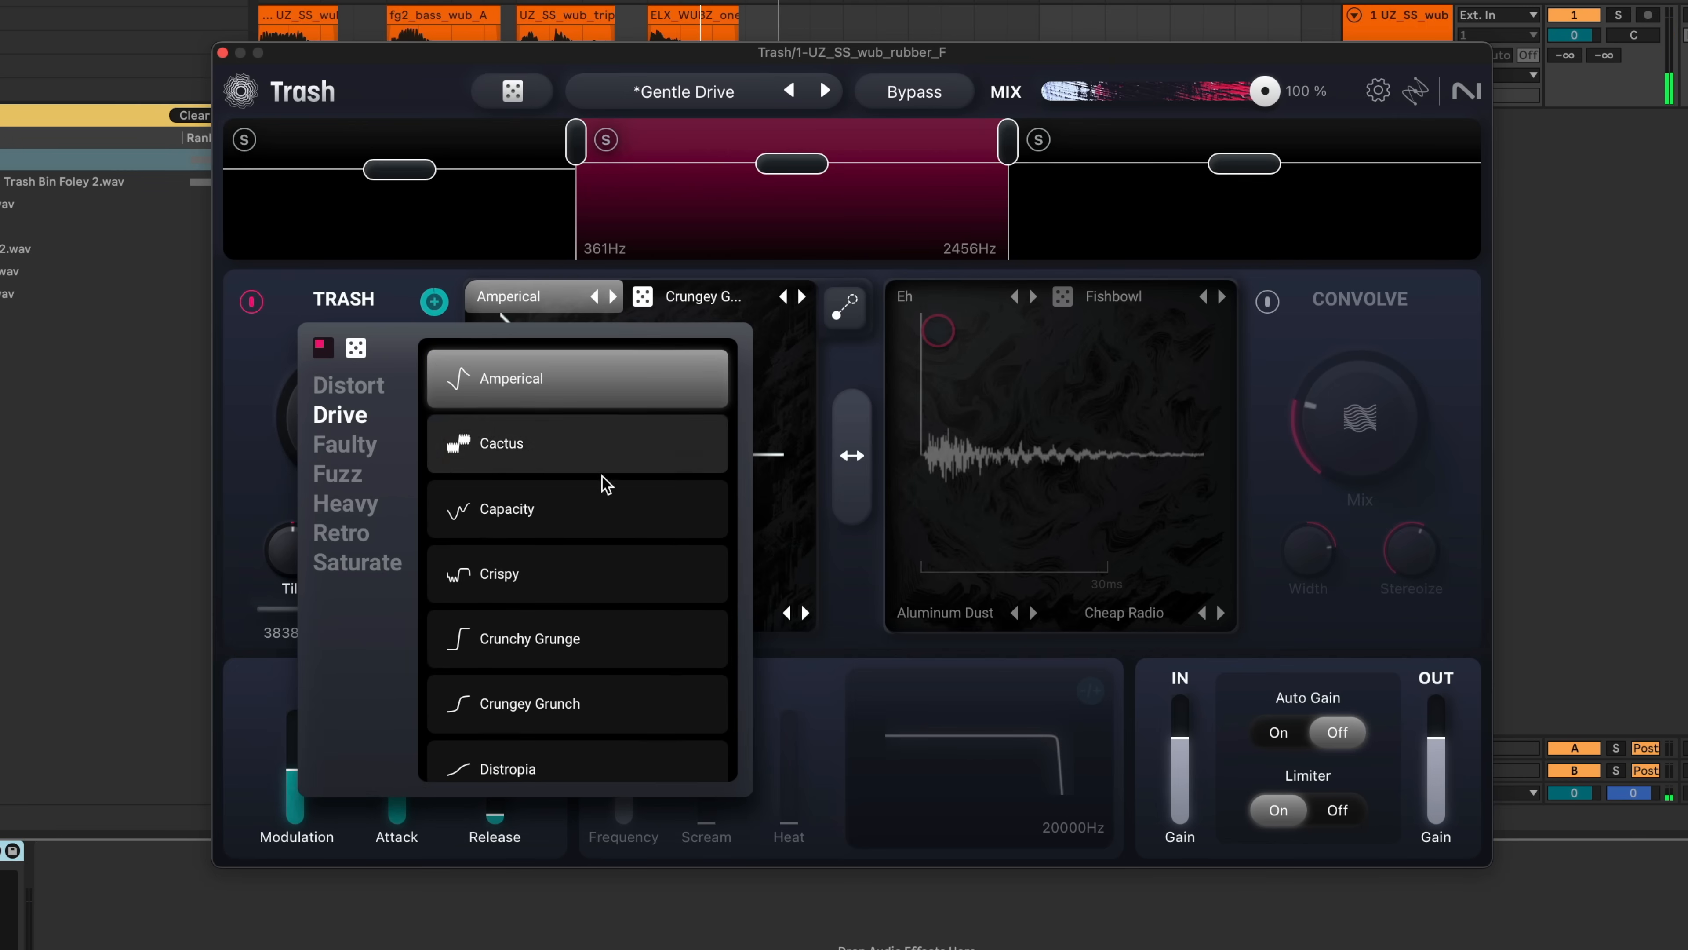
left_click(557, 525)
left_click(557, 445)
left_click(724, 302)
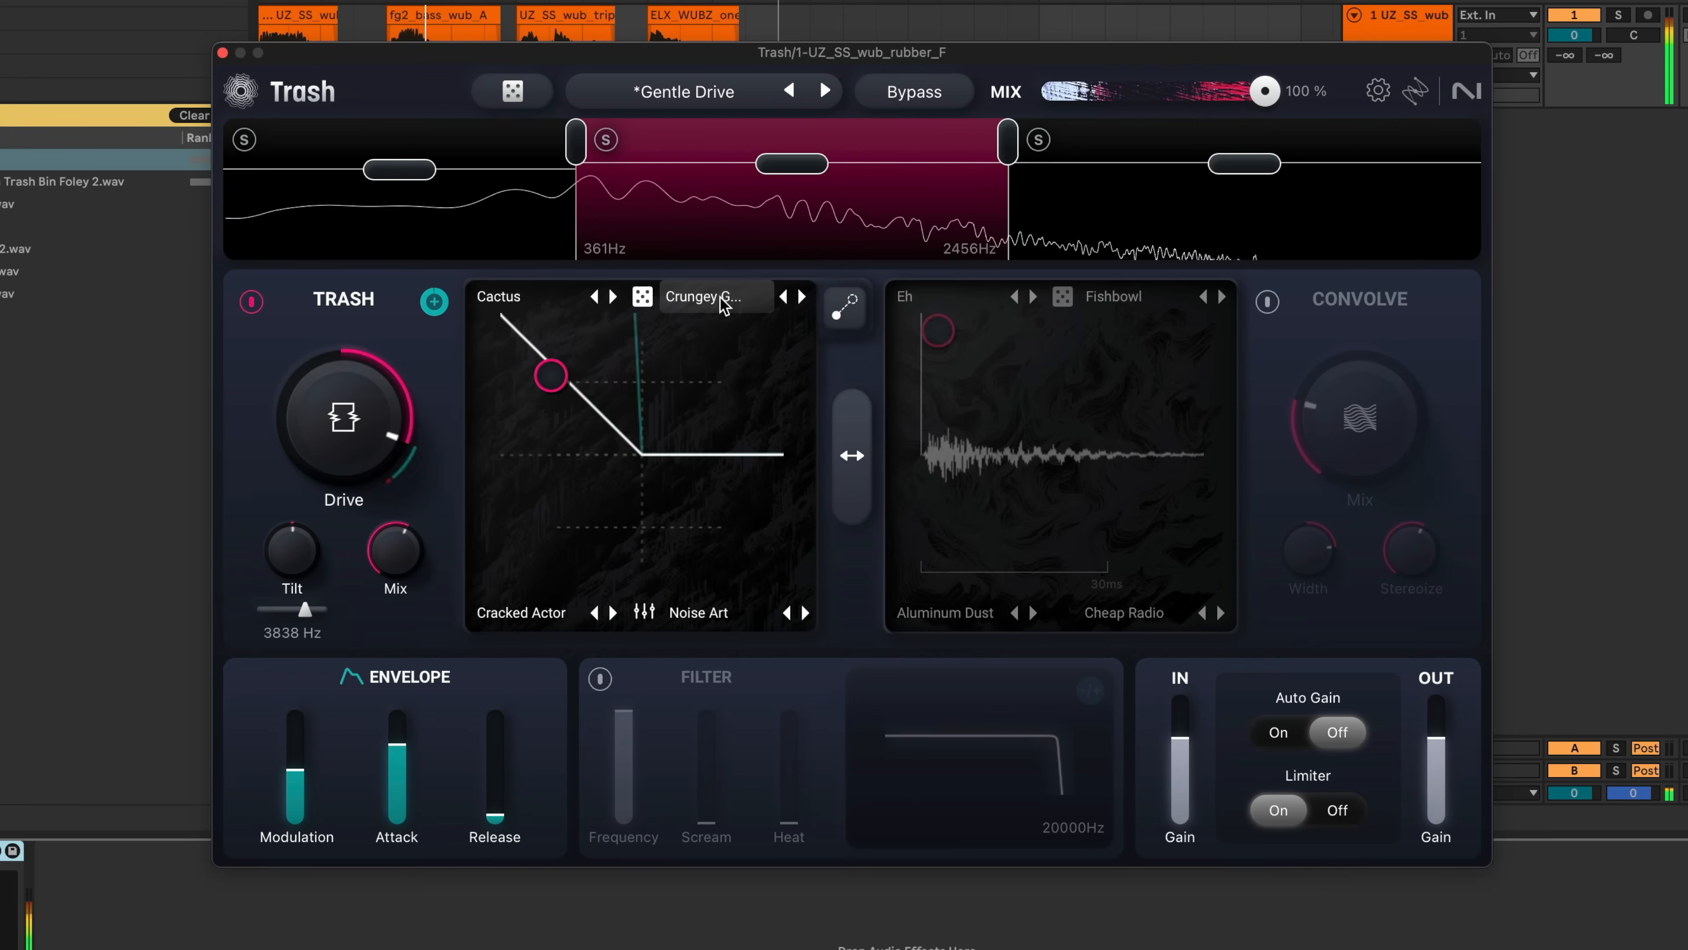
Step: Try the Retro mode Hard Chip in the slot beside Cactus and settle on Rusty Bits
left_click(729, 298)
left_click(533, 532)
left_click(705, 508)
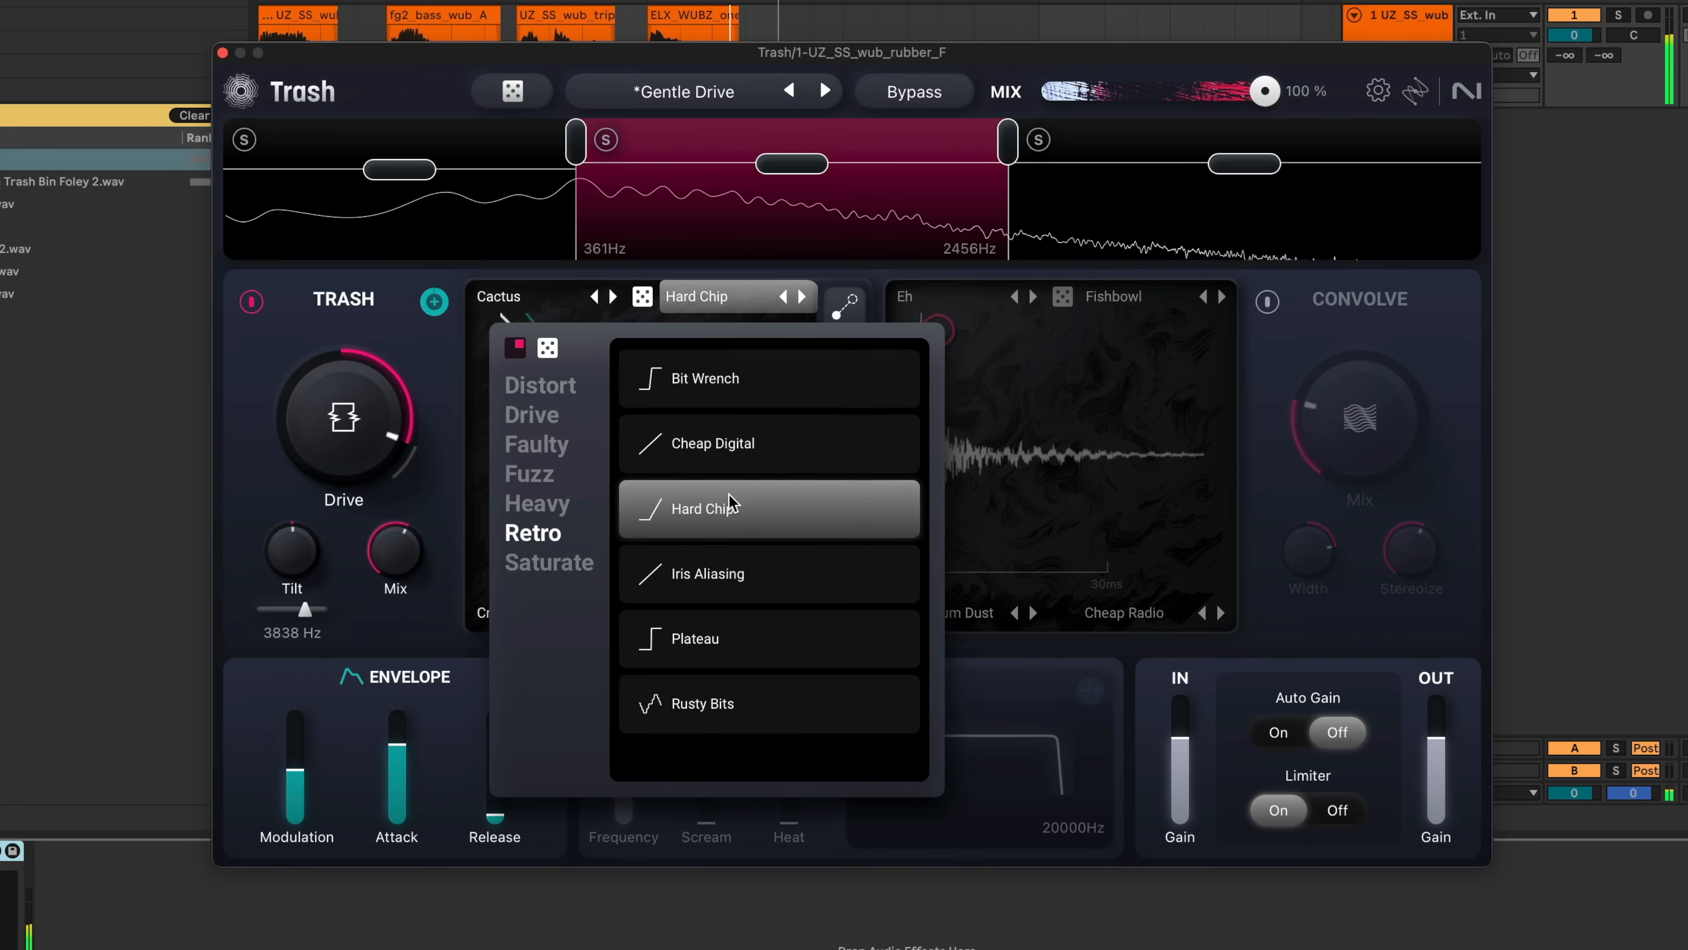
left_click(699, 706)
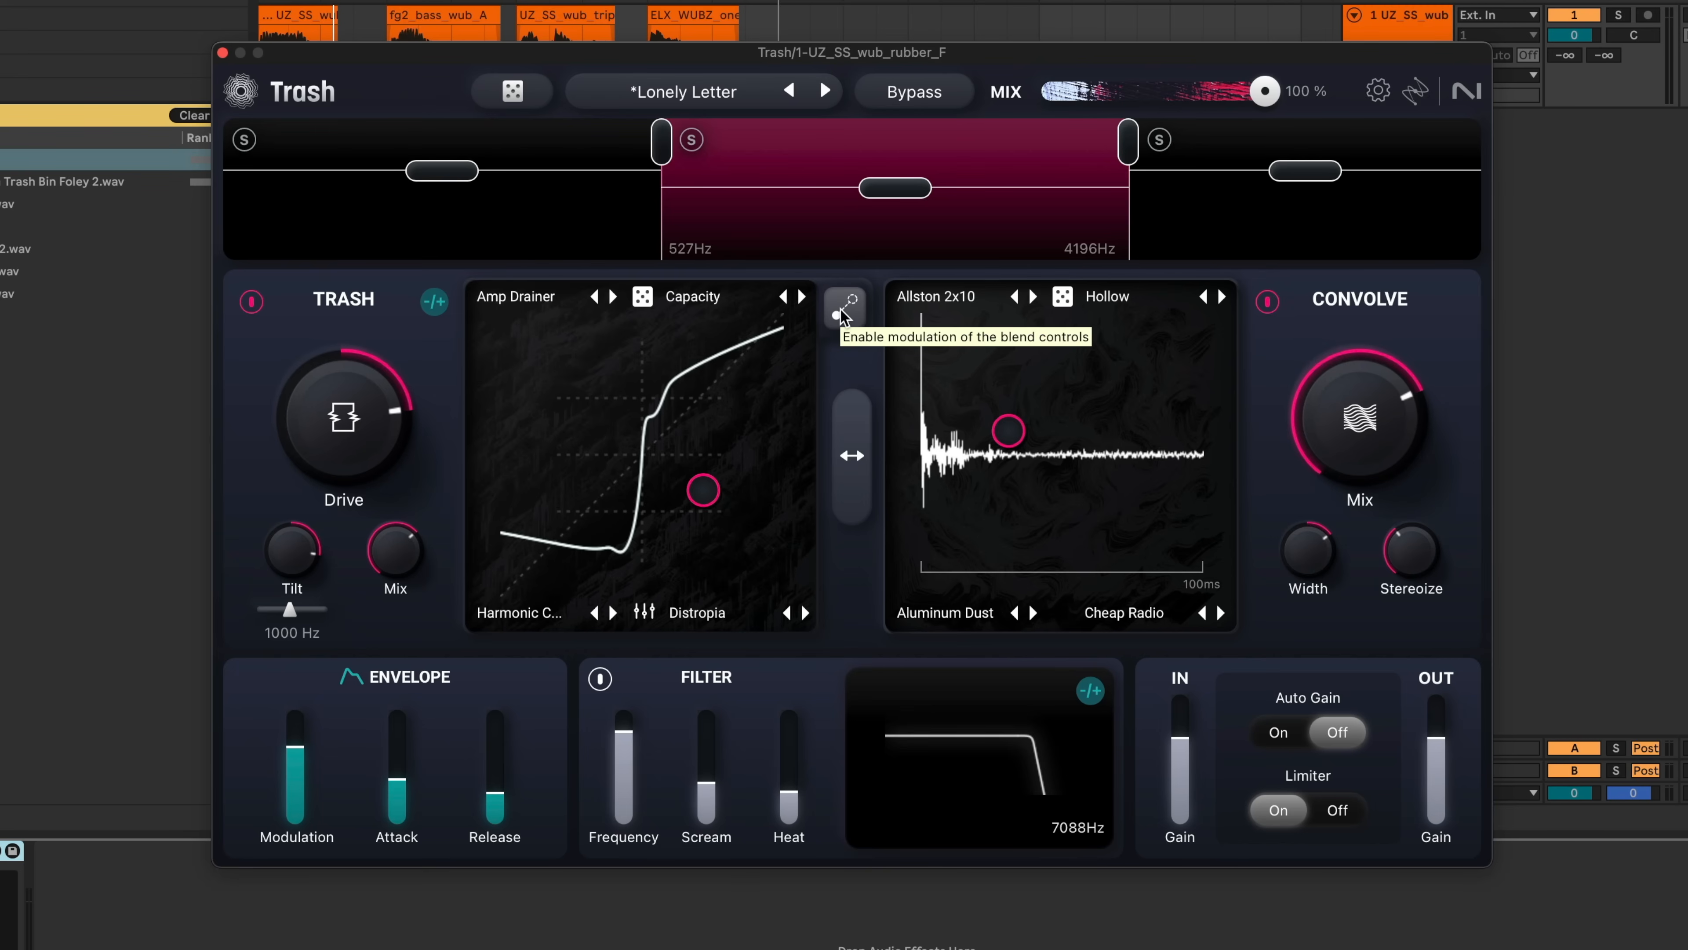
Step: Enable modulation of the blend controls, move the distortion blend point into the Amp Drainer corner, and set Tilt to -2.40
left_click(842, 314)
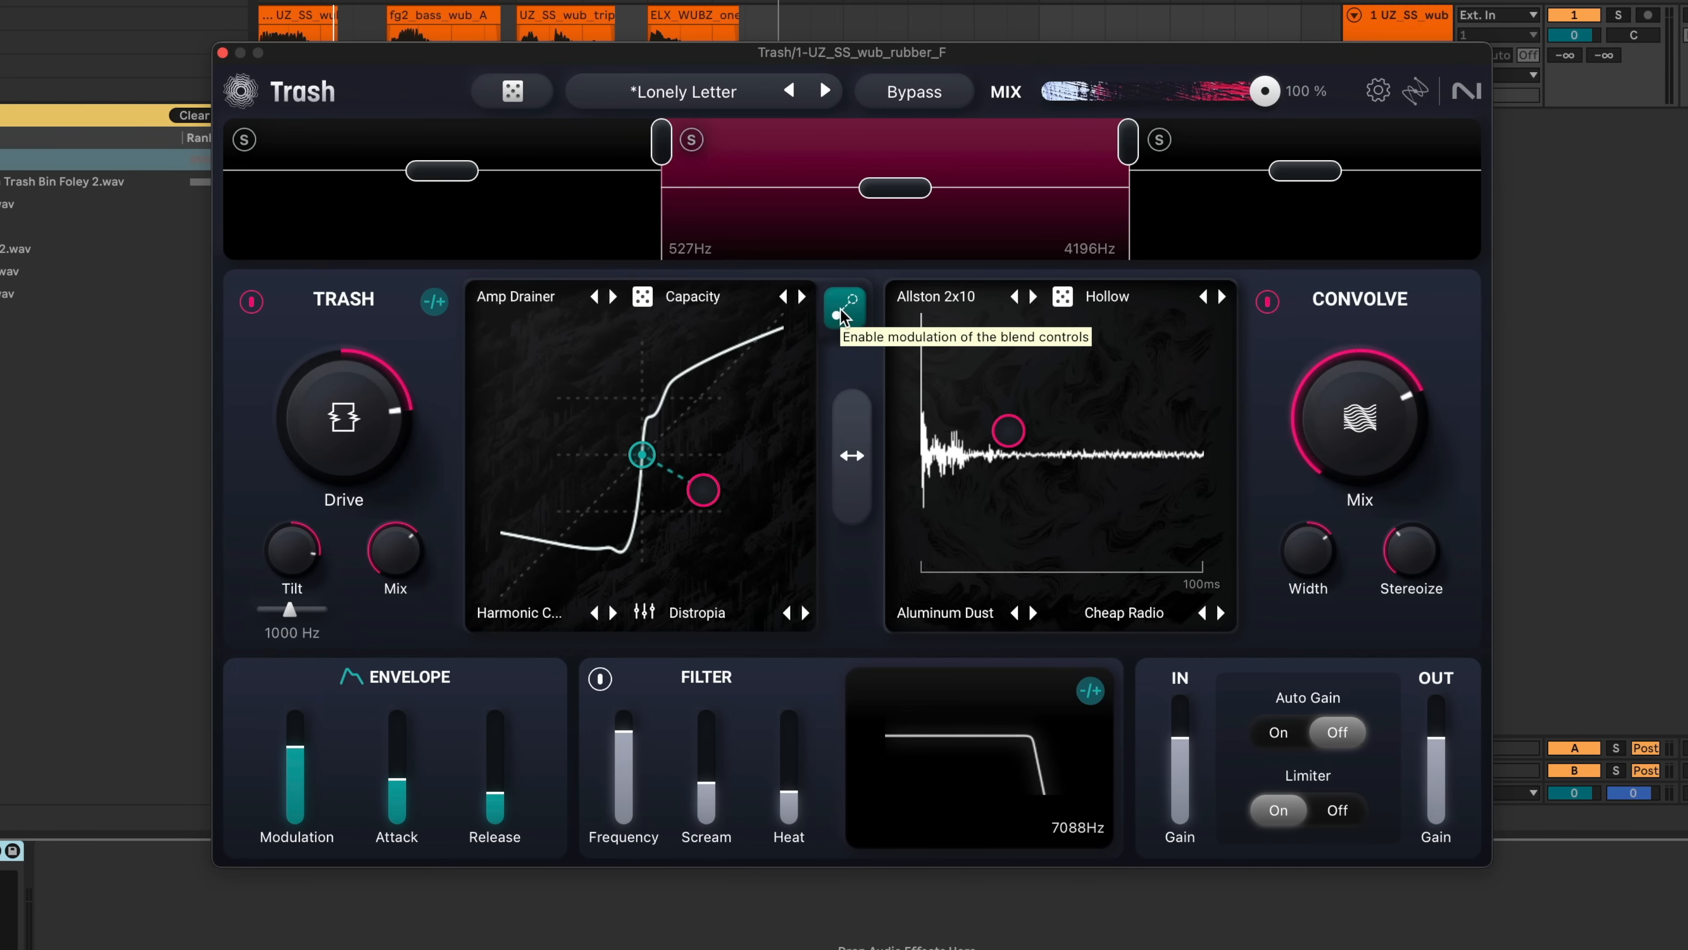
left_click_drag(696, 497, 517, 338)
left_click_drag(292, 553, 291, 648)
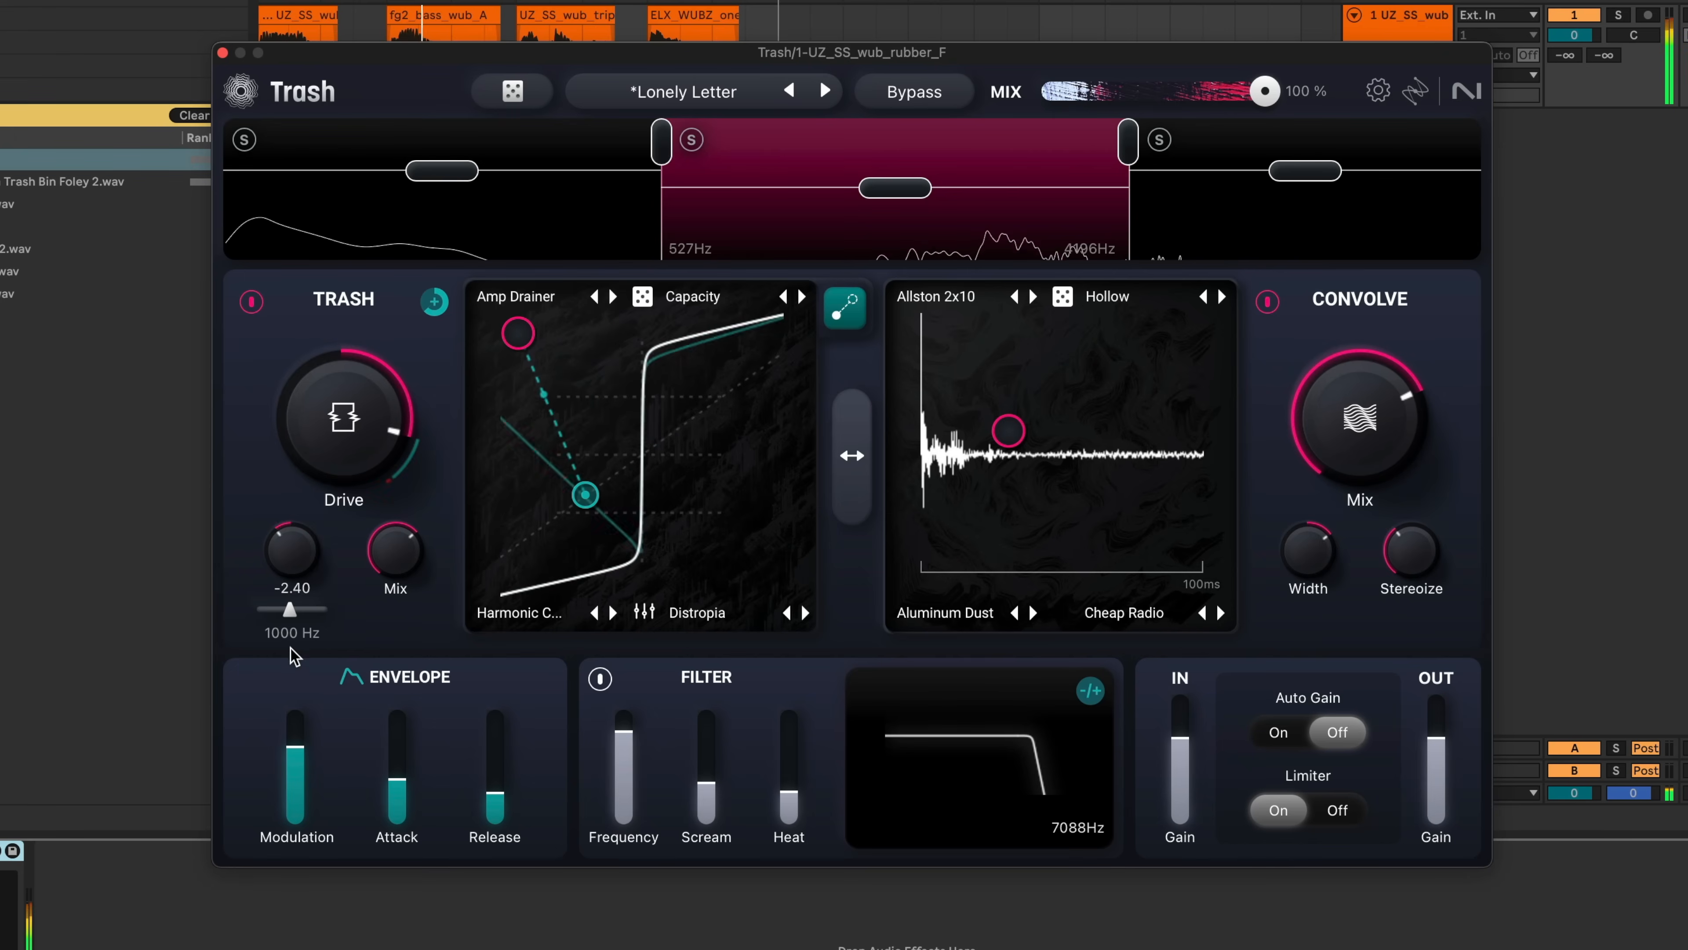
Step: Position the blend modulation's end point toward the corner diagonally opposite the blend point and raise Tilt
left_click_drag(587, 492, 738, 505)
left_click_drag(287, 551, 308, 506)
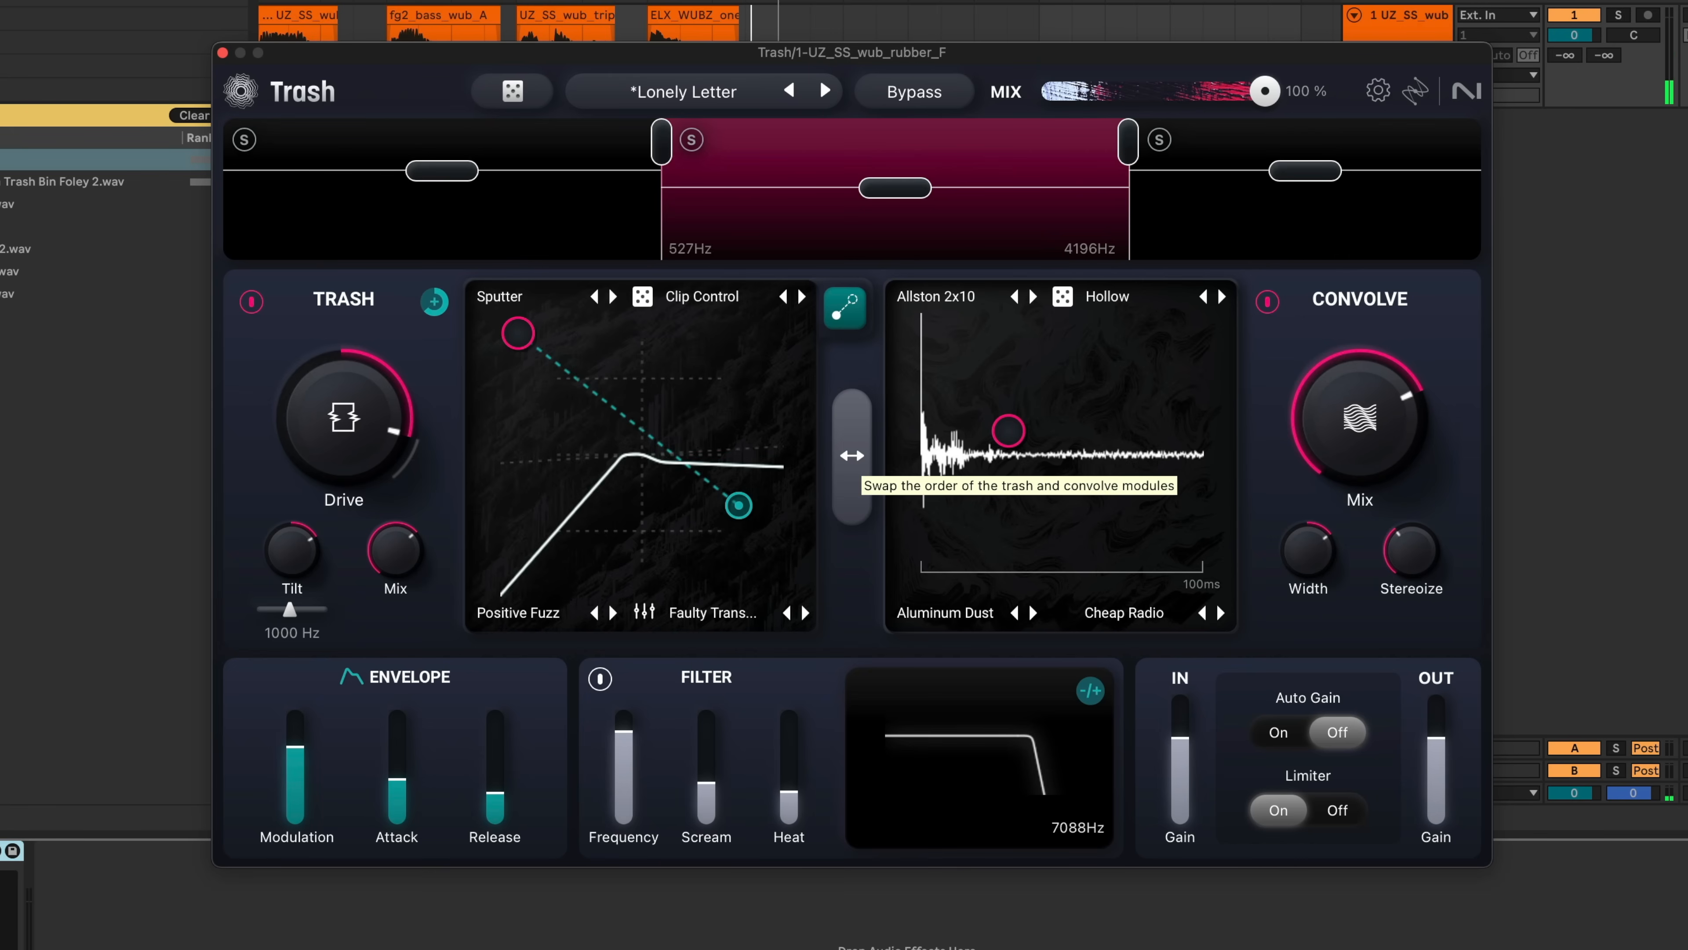
left_click_drag(738, 506, 689, 554)
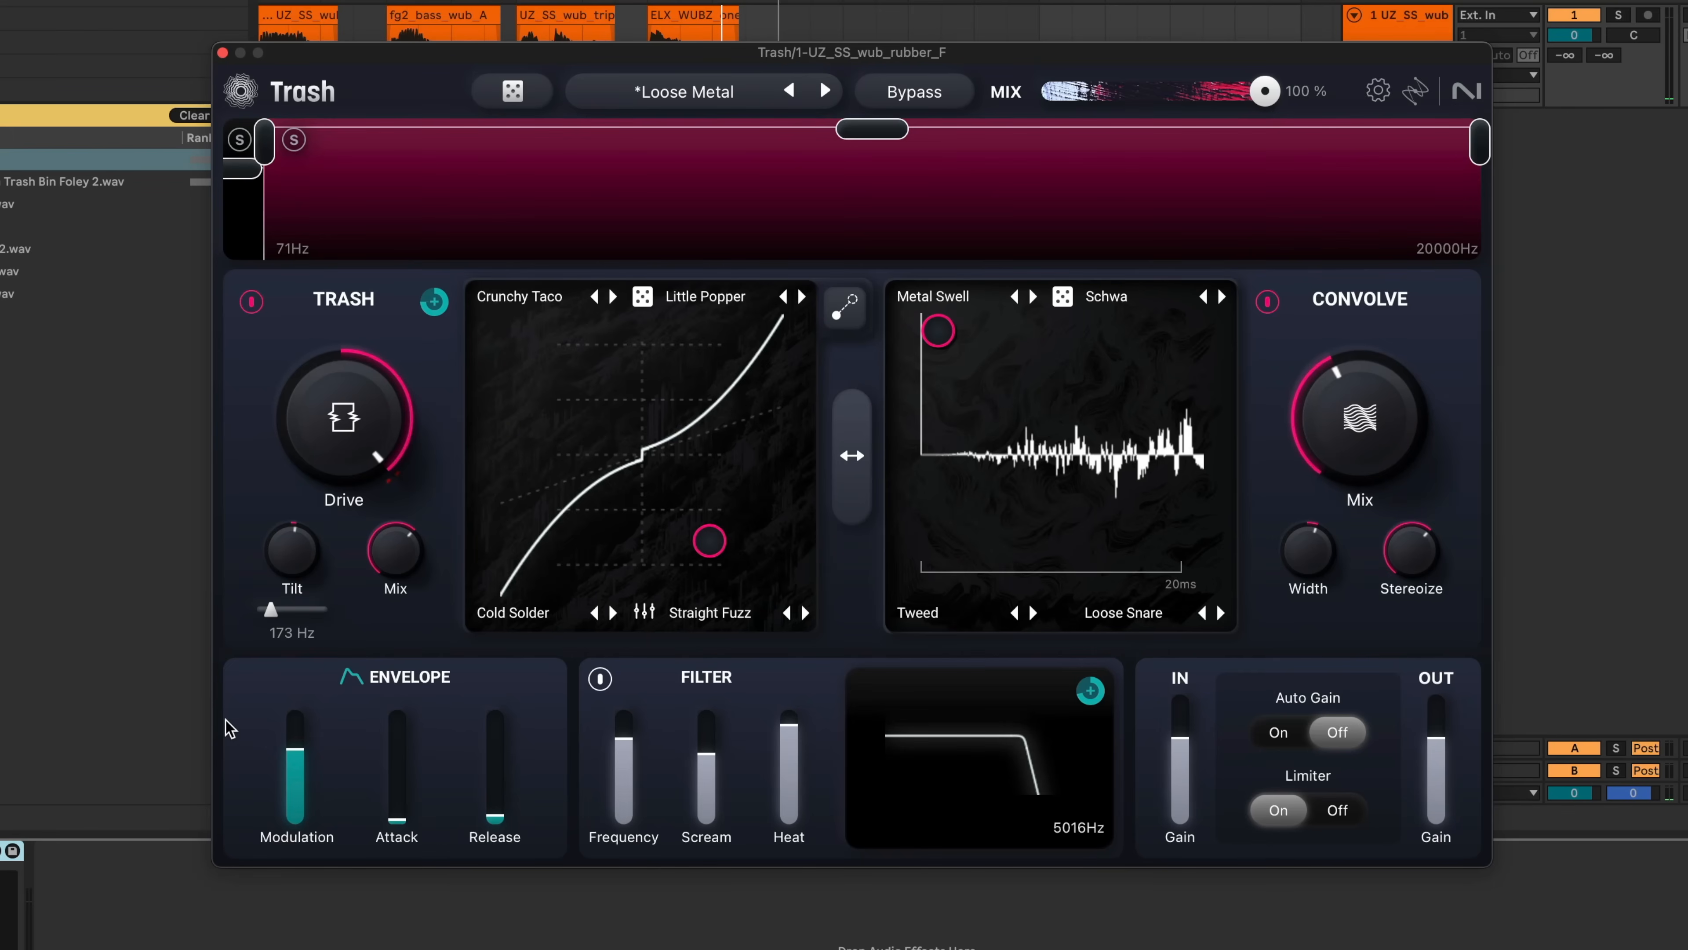
Step: Raise the envelope's Attack and Release well above half
mouse_move(435, 307)
mouse_move(1102, 696)
mouse_move(413, 482)
mouse_move(387, 813)
left_click_drag(392, 823, 397, 726)
left_click_drag(495, 819, 500, 731)
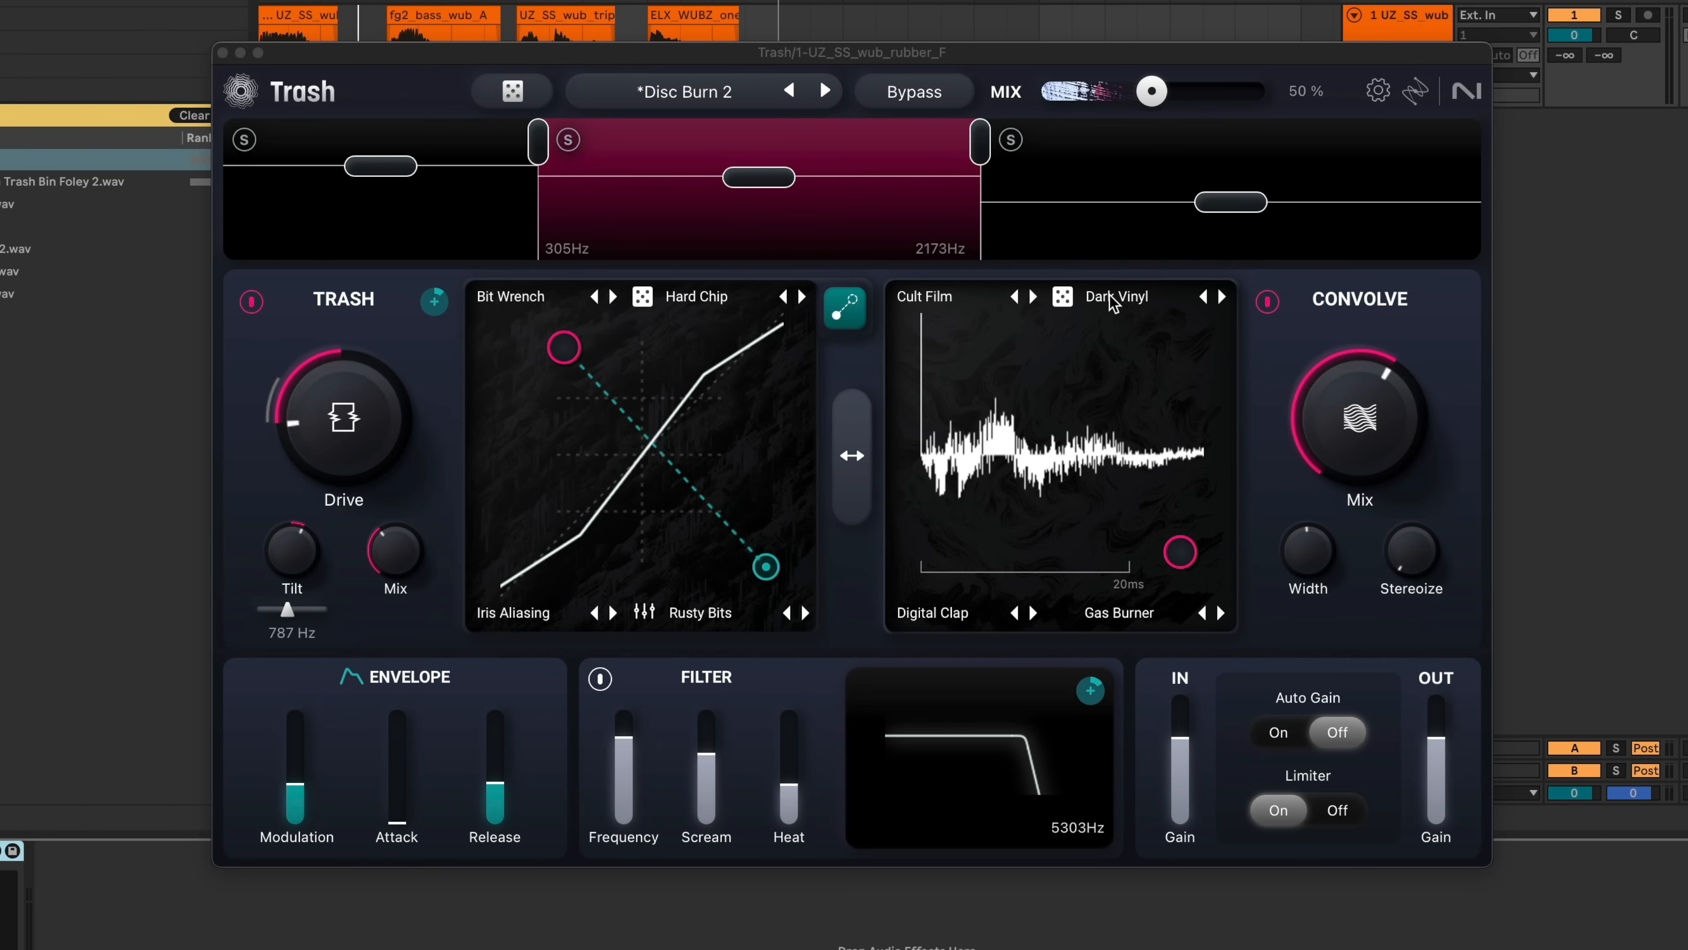
Step: Randomize the four convolution modes and replace R. Studio A with Dog from the Animals category
left_click(1061, 302)
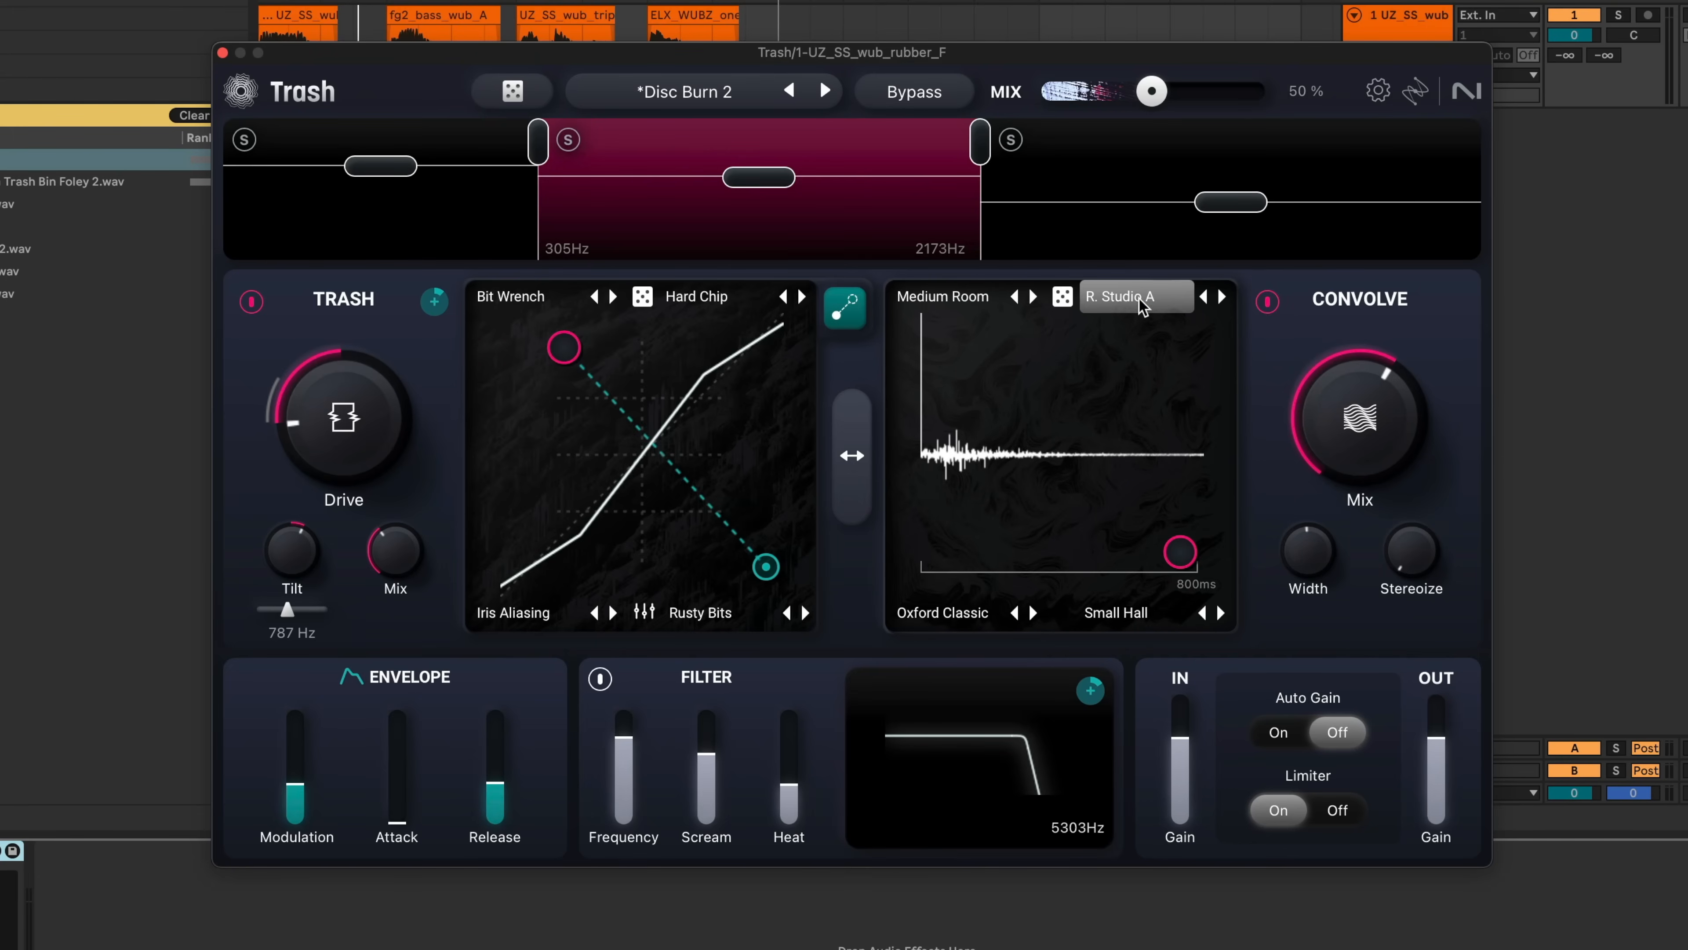
left_click(1098, 299)
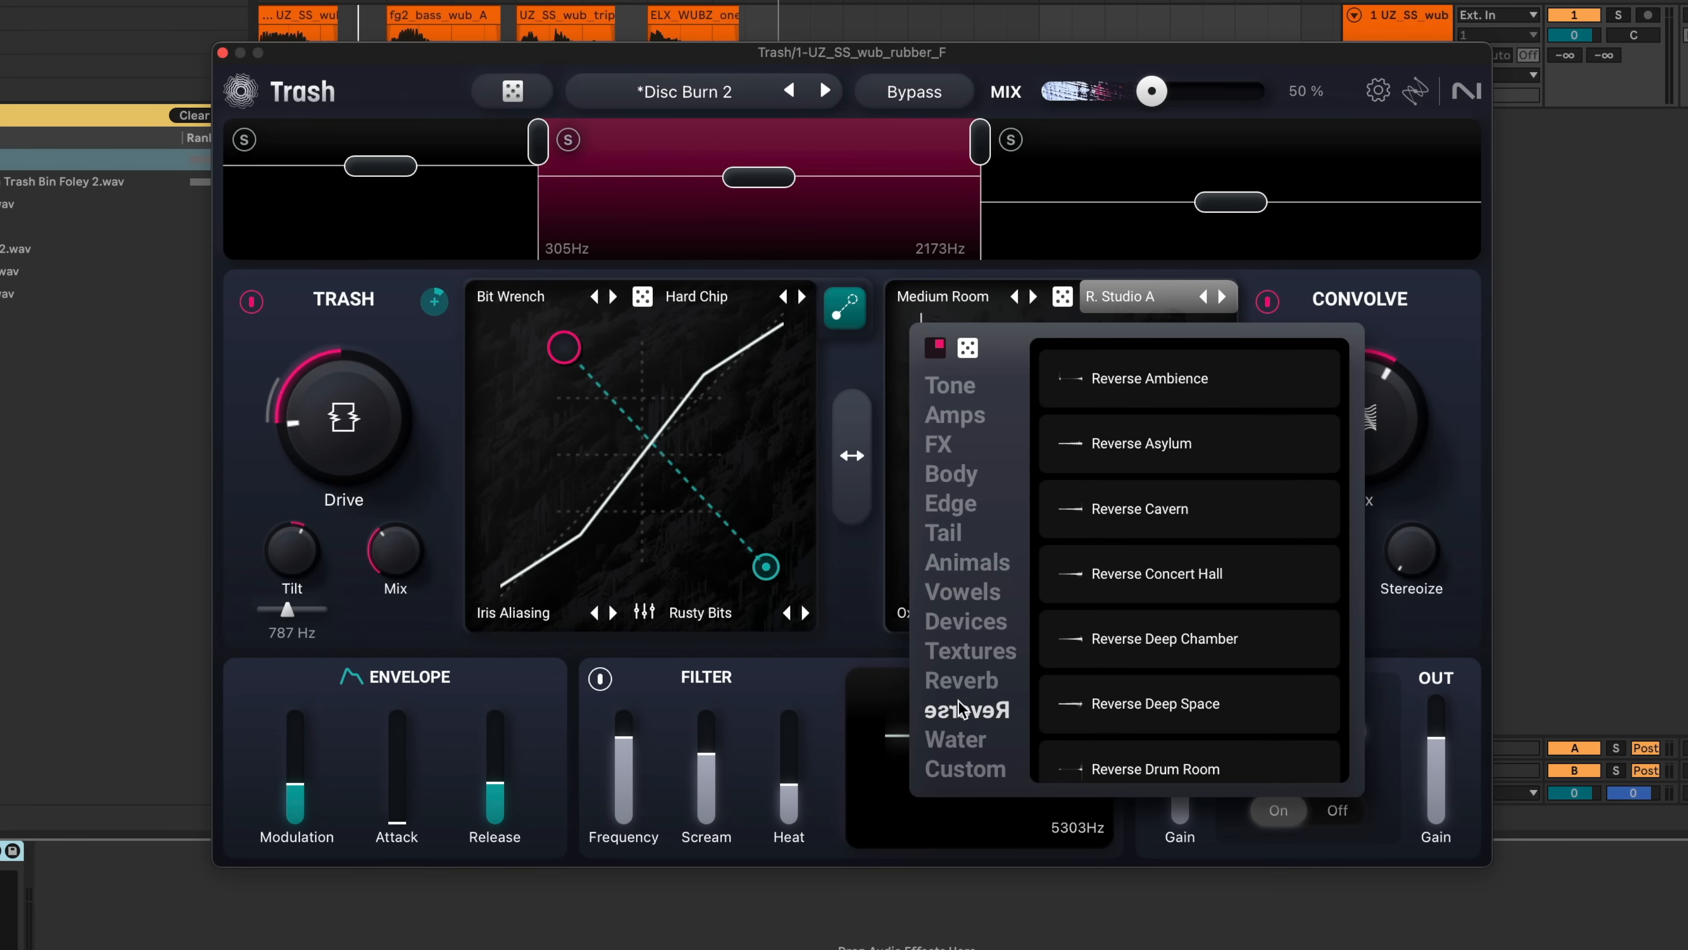
left_click(964, 565)
scroll(1230, 649, "down", 3)
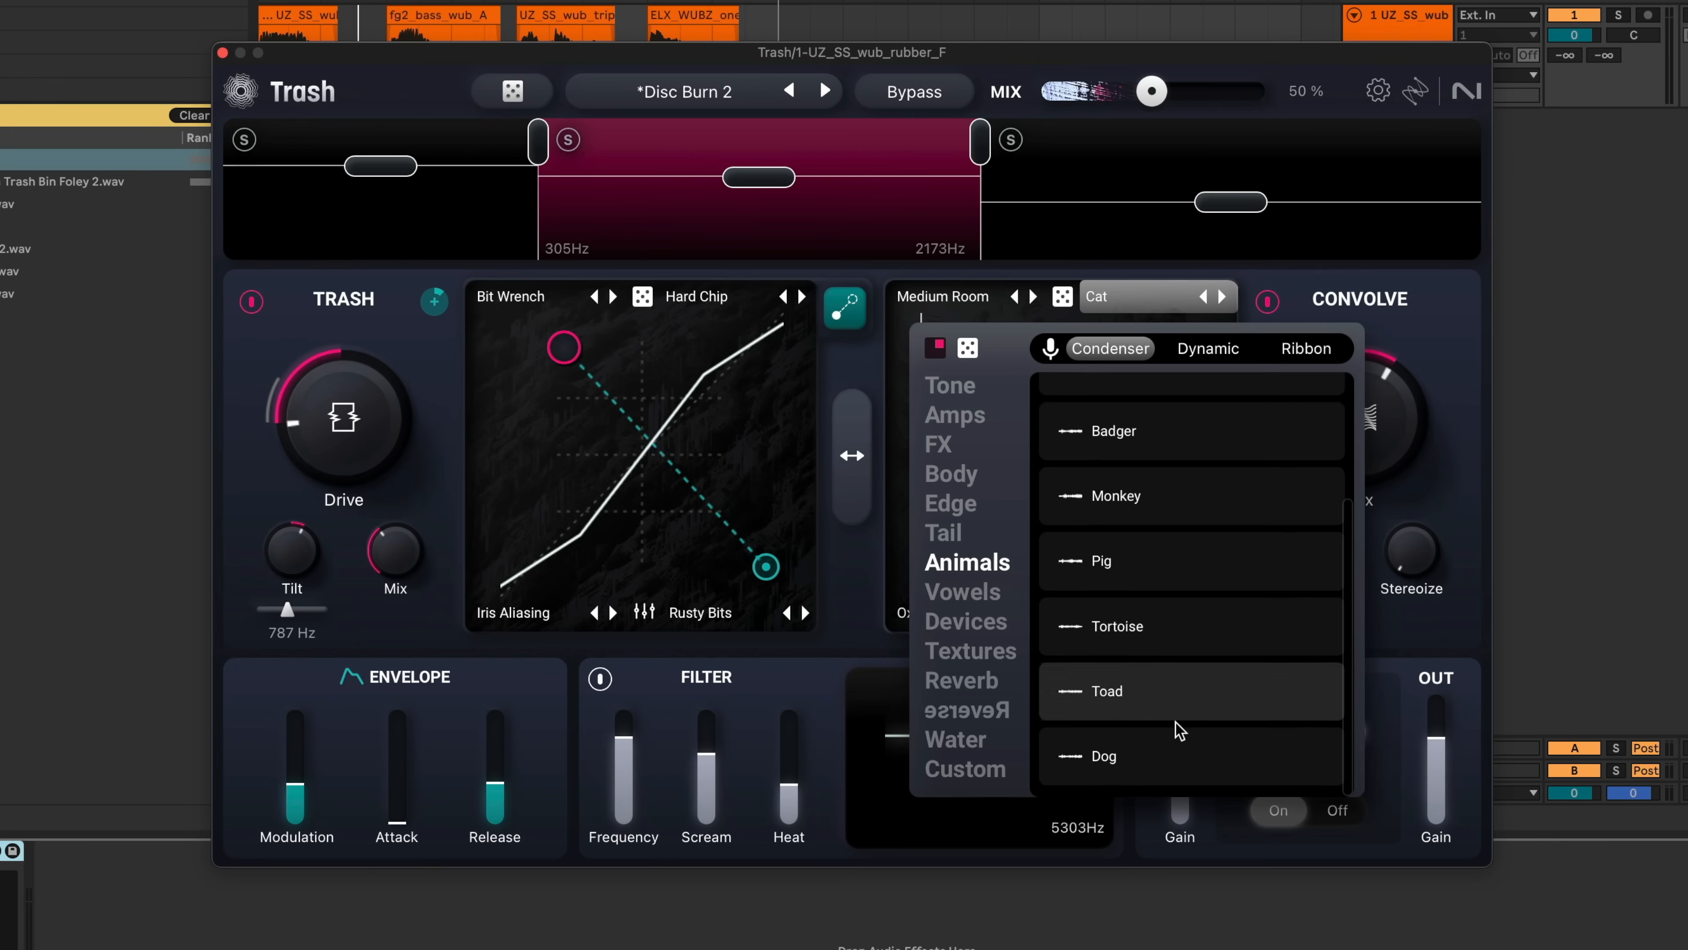
left_click(1175, 749)
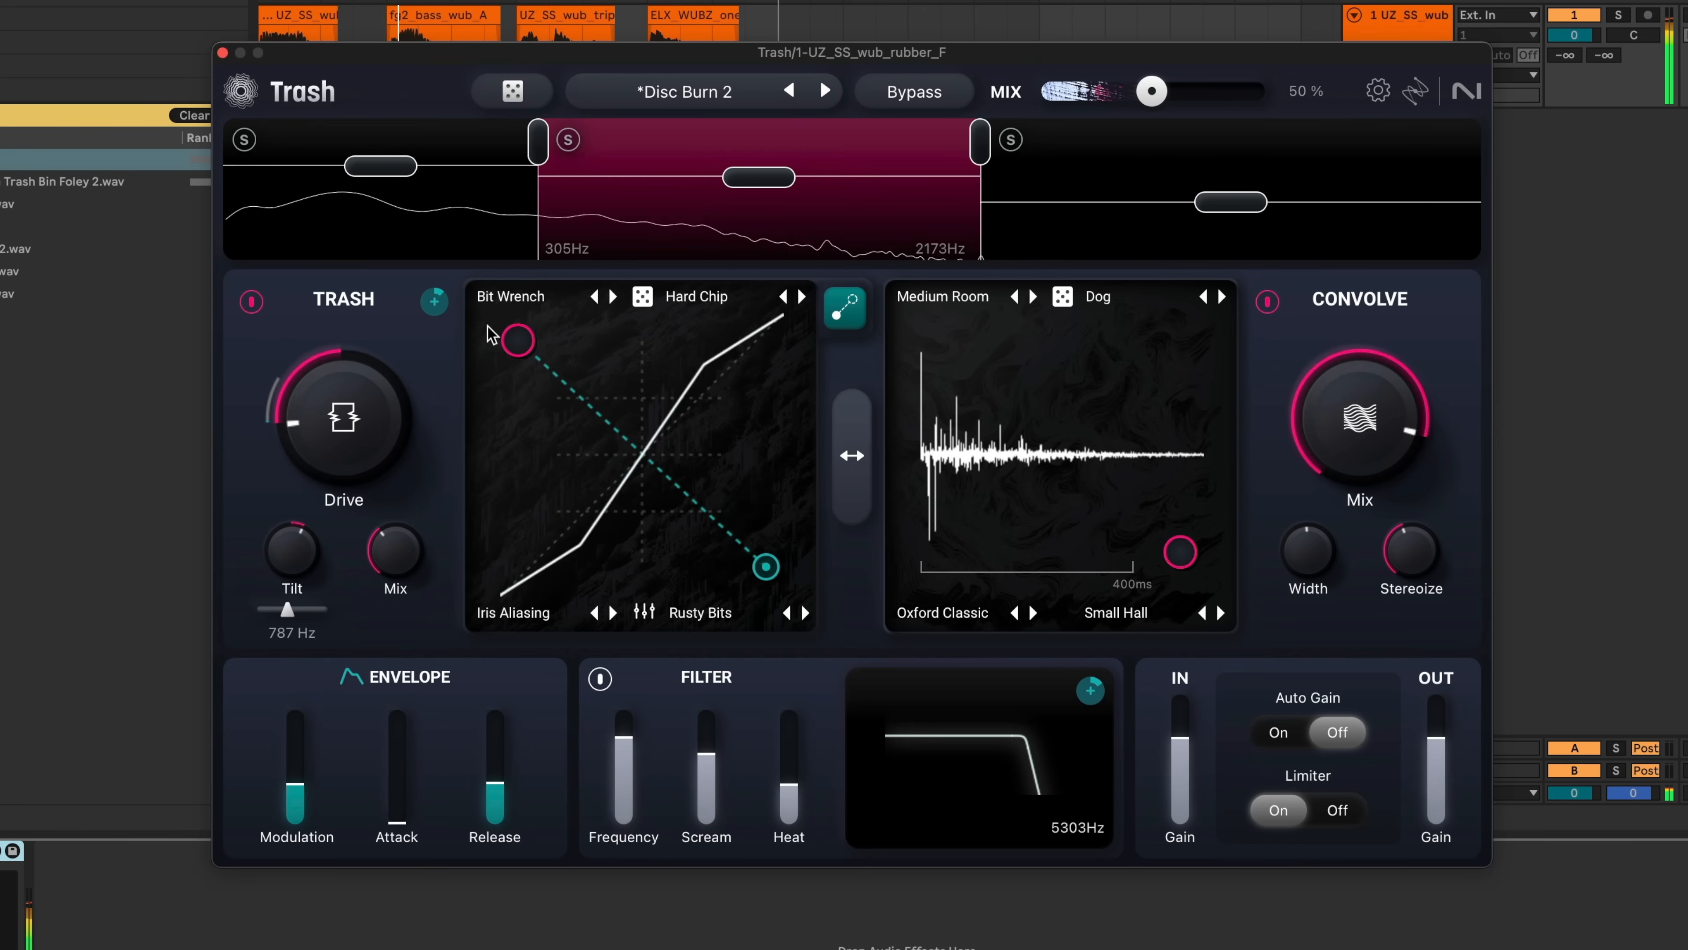
Step: Randomize the four distortion modes several times and raise the Drive and Tilt
left_click(643, 297)
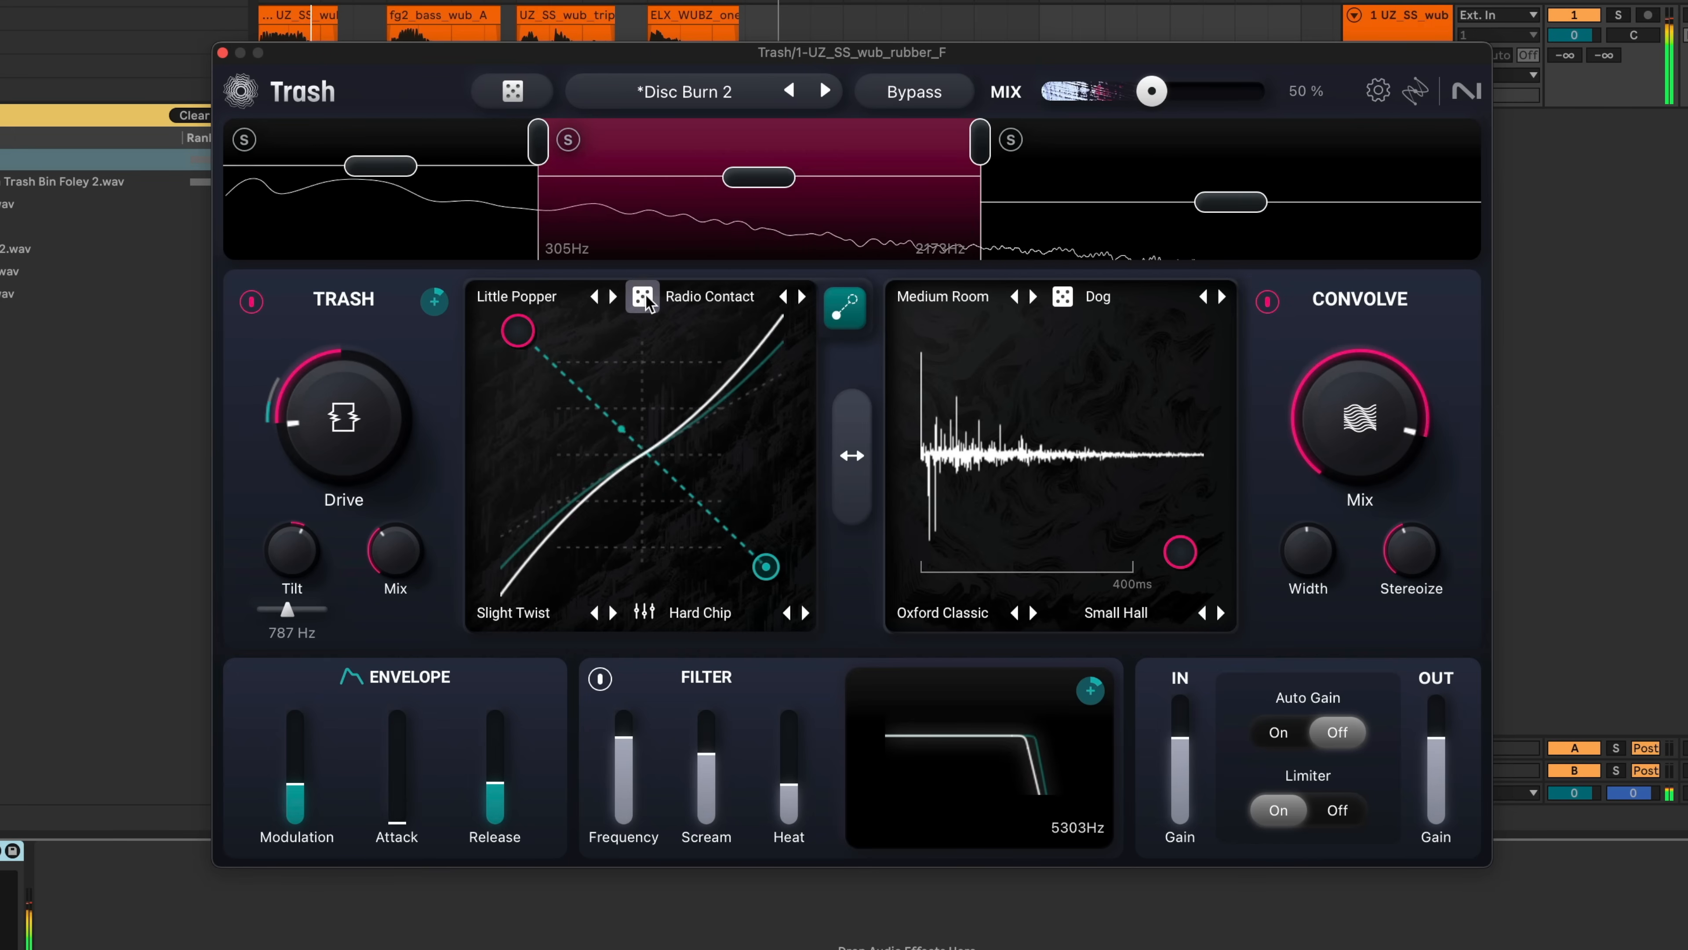
left_click(643, 298)
left_click(643, 297)
left_click_drag(356, 496, 356, 480)
left_click_drag(292, 548, 295, 533)
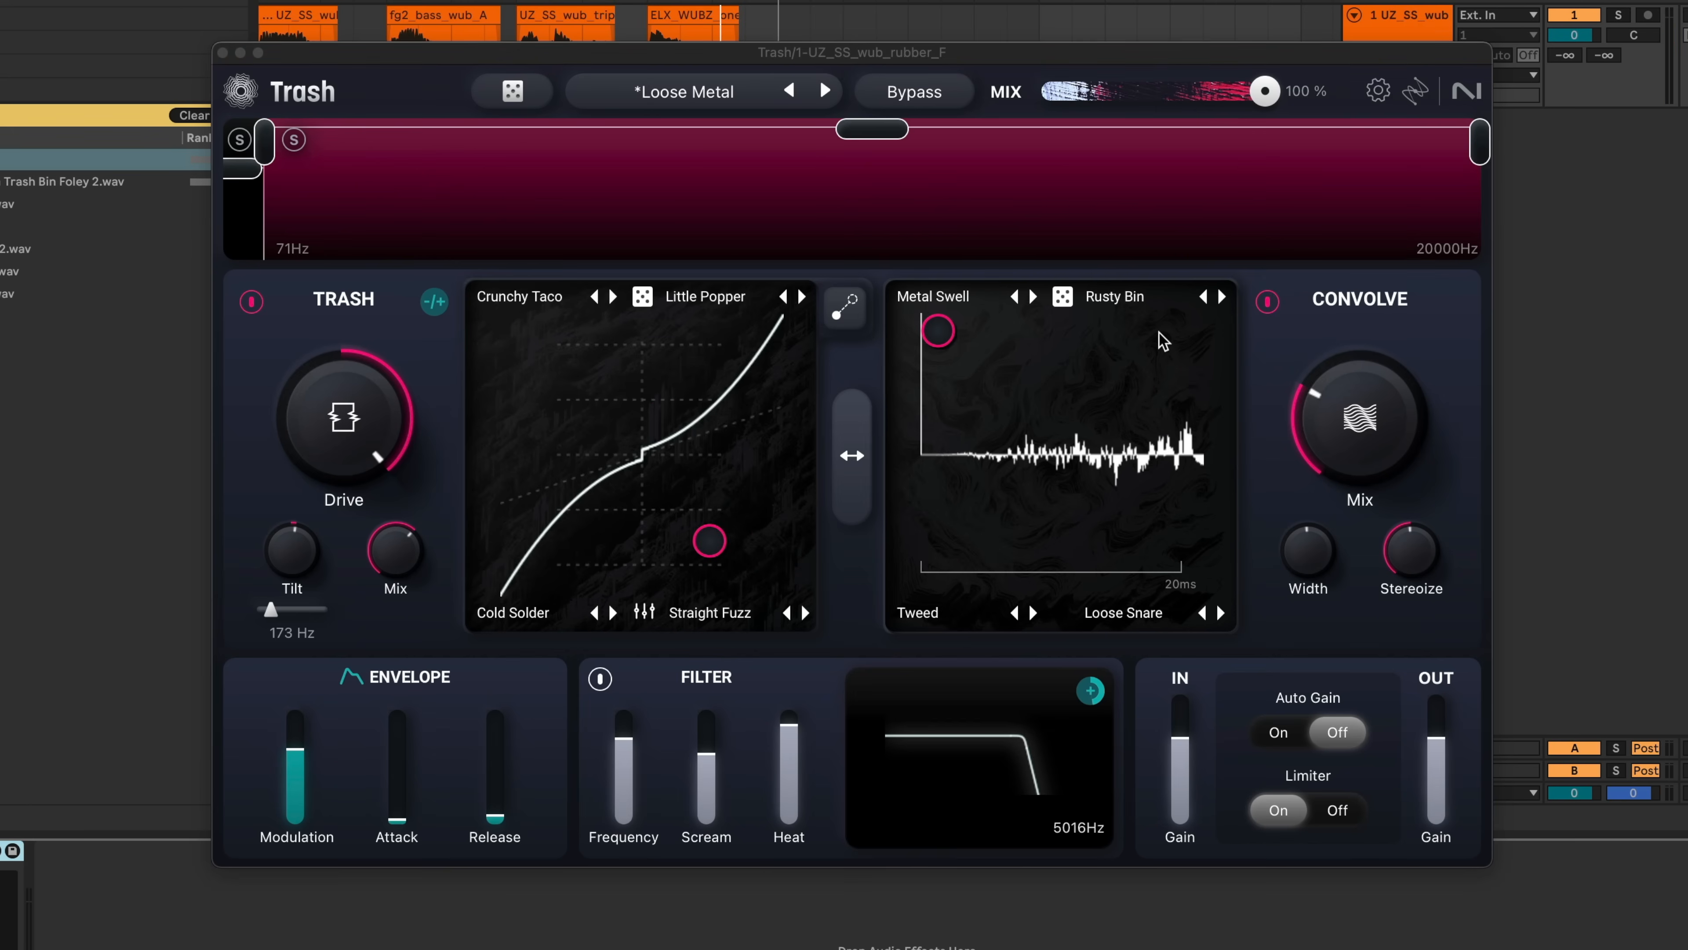
Step: Examine the Rusty Bin slot's convolution categories, from Animals and Vowels through Tone to Tail, and compare the Dynamic and Condenser microphones
left_click(1142, 302)
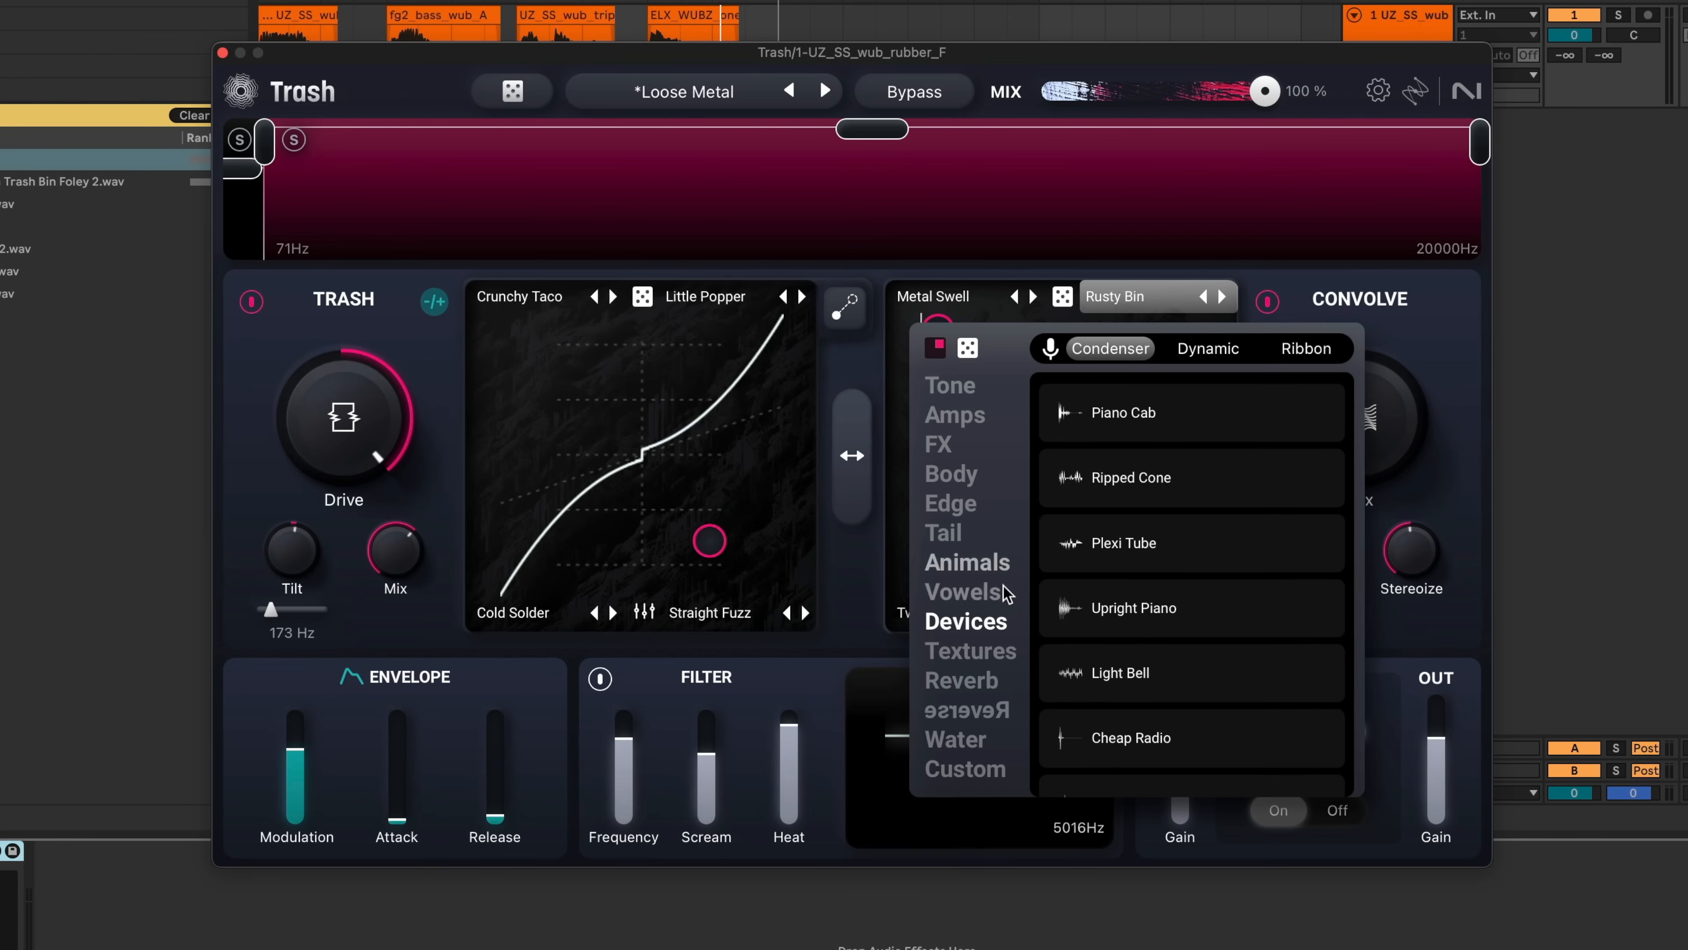
left_click(998, 567)
left_click(977, 592)
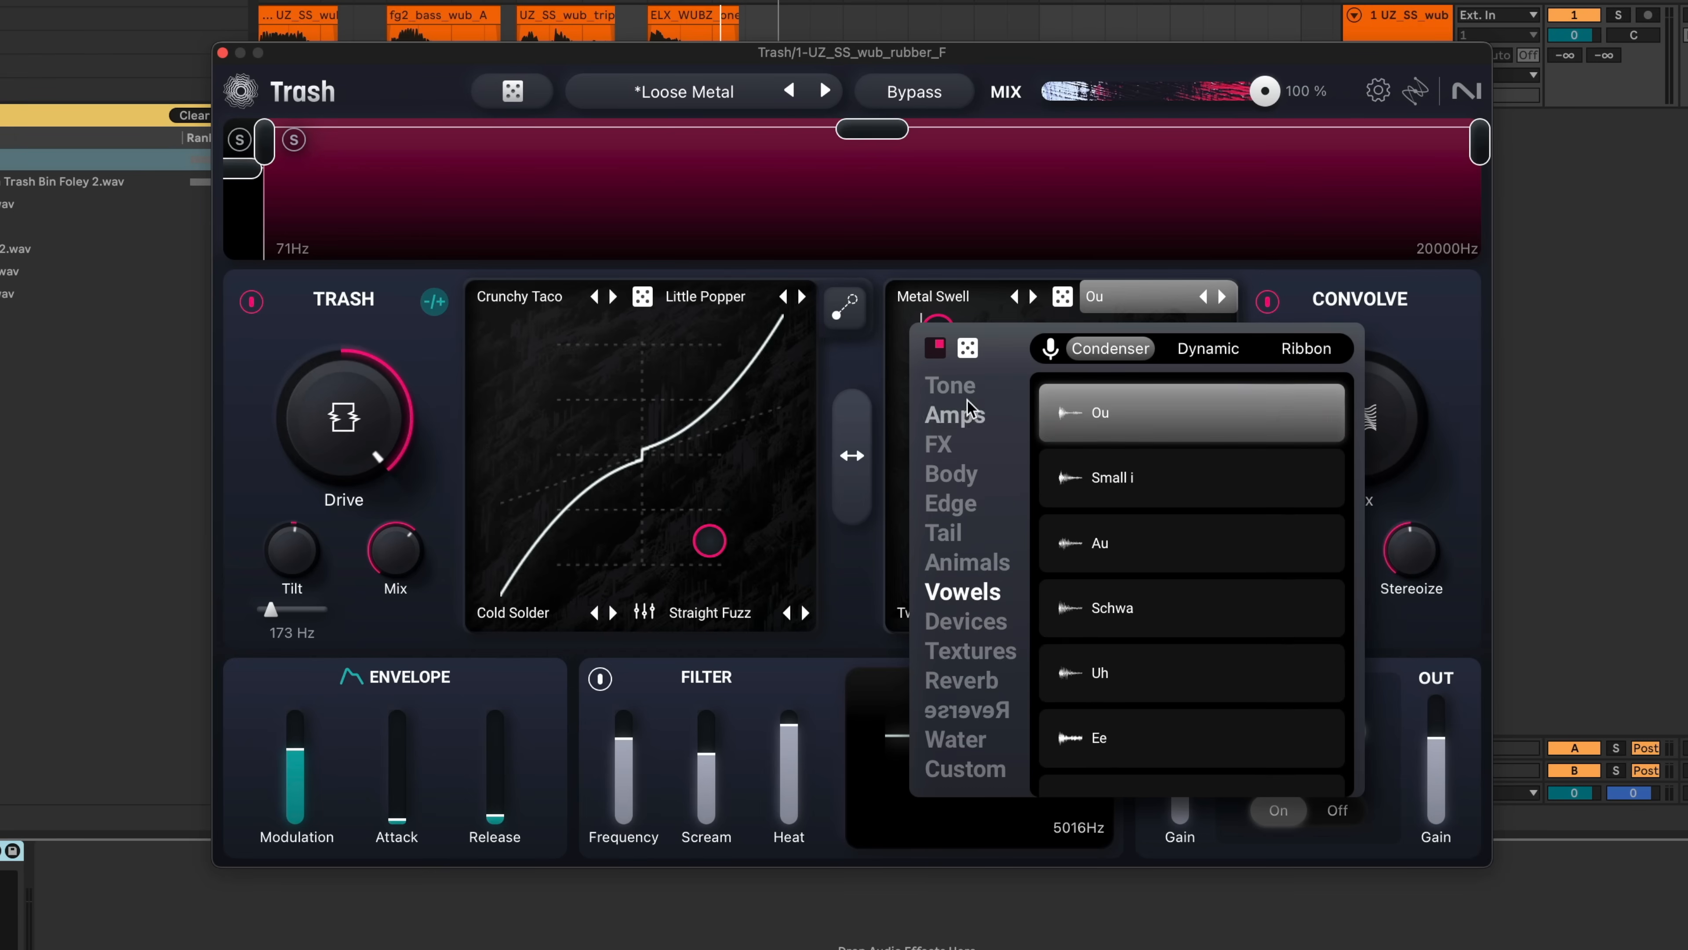
left_click(947, 387)
left_click(950, 419)
left_click(942, 450)
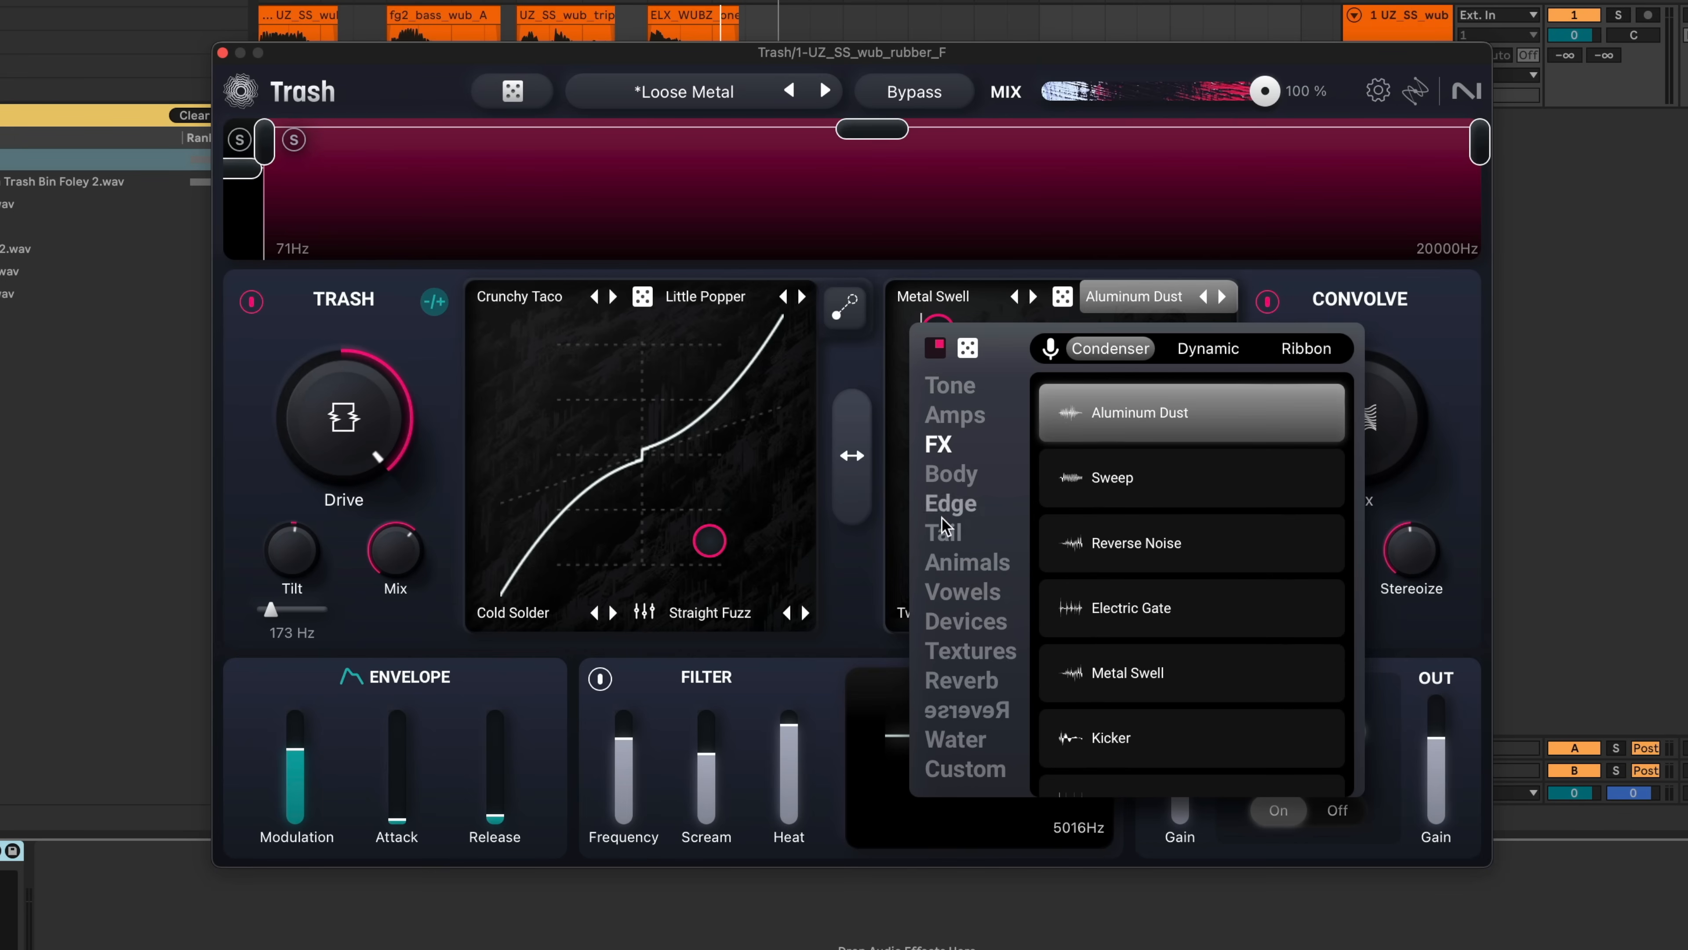
left_click(944, 476)
left_click(942, 511)
left_click(945, 530)
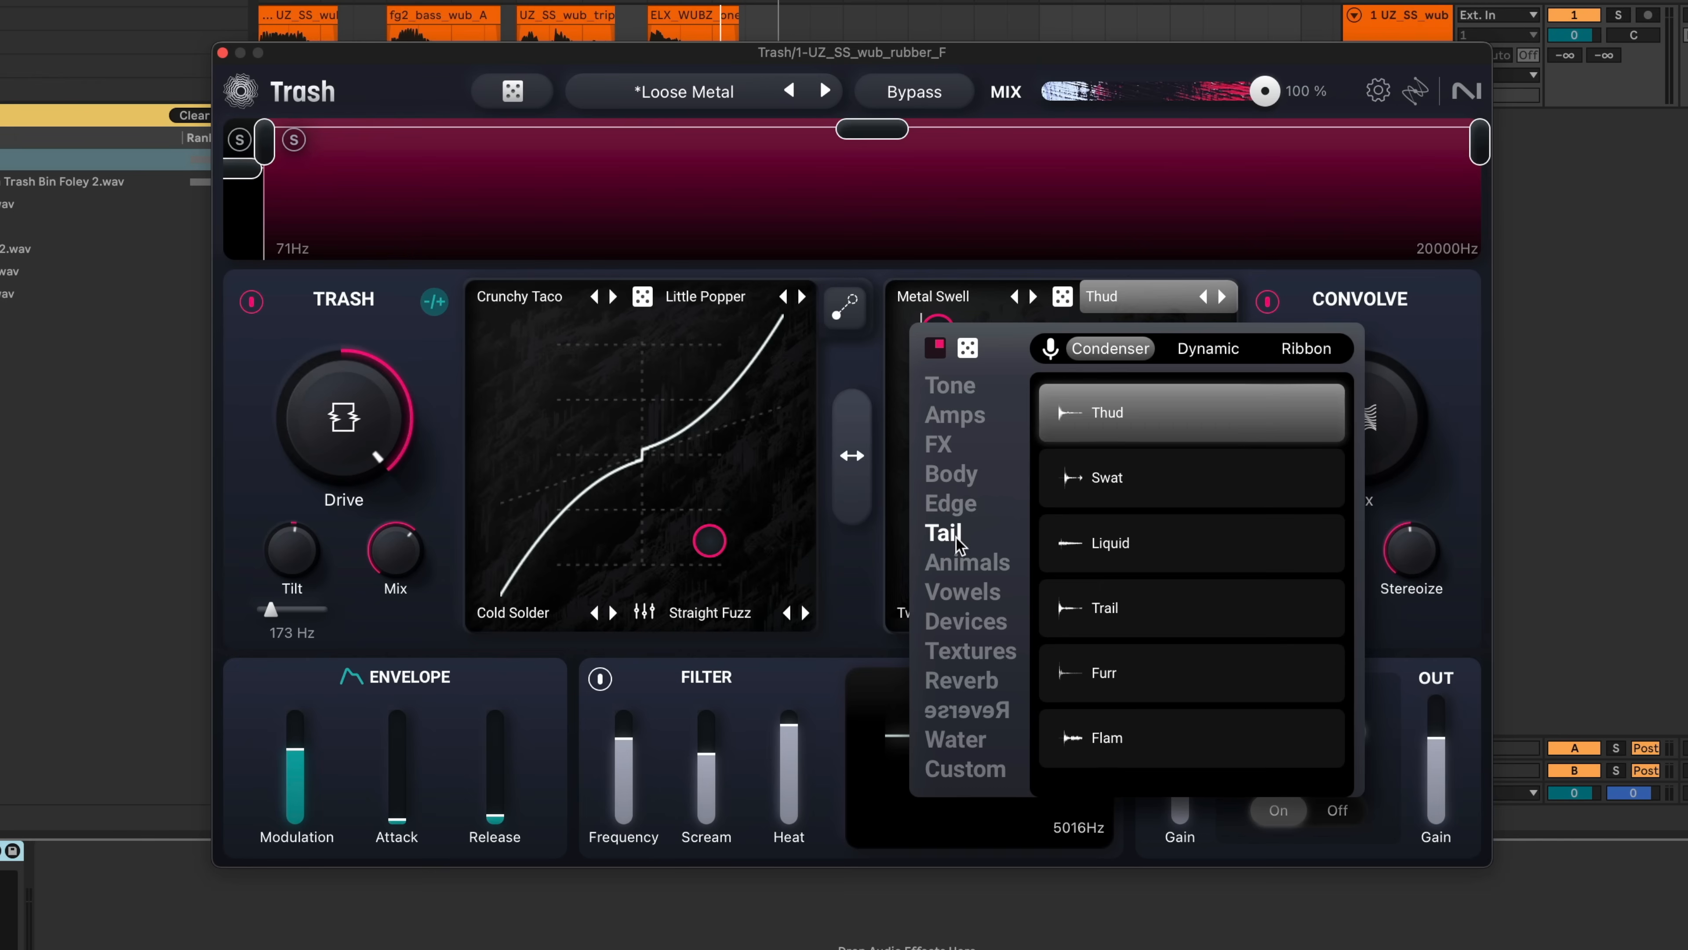
left_click(1202, 356)
left_click(1123, 351)
Step: Select the Custom convolution category, open its file browser for adding an impulse, and close it without choosing a file
left_click(934, 772)
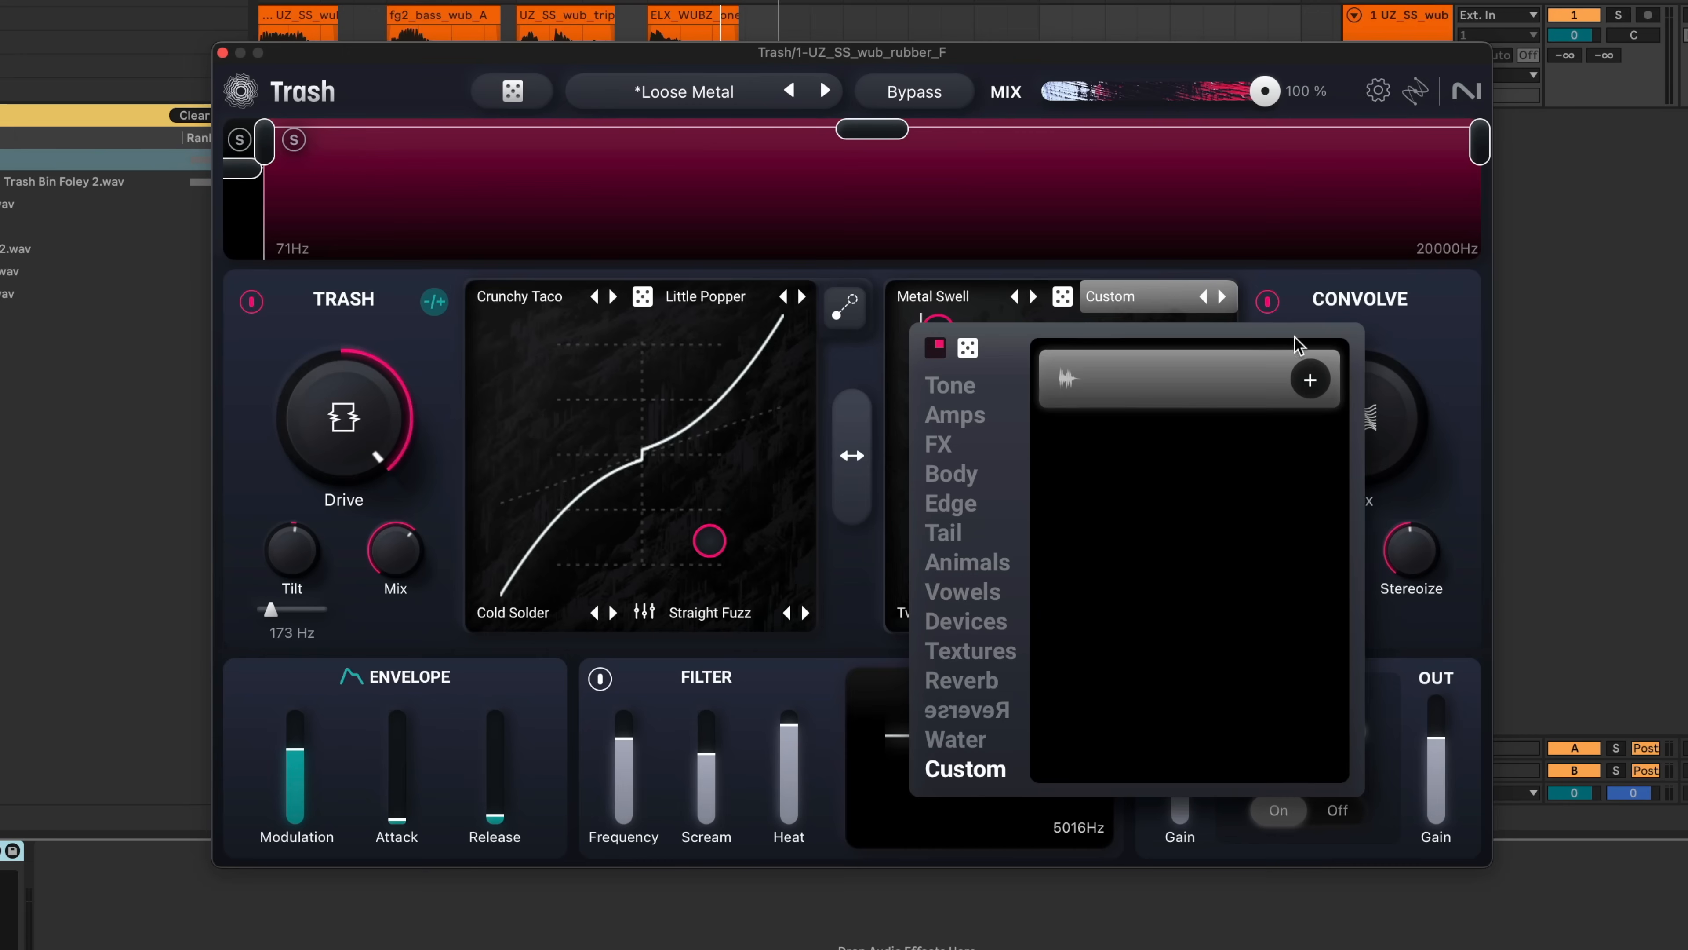
left_click(1310, 380)
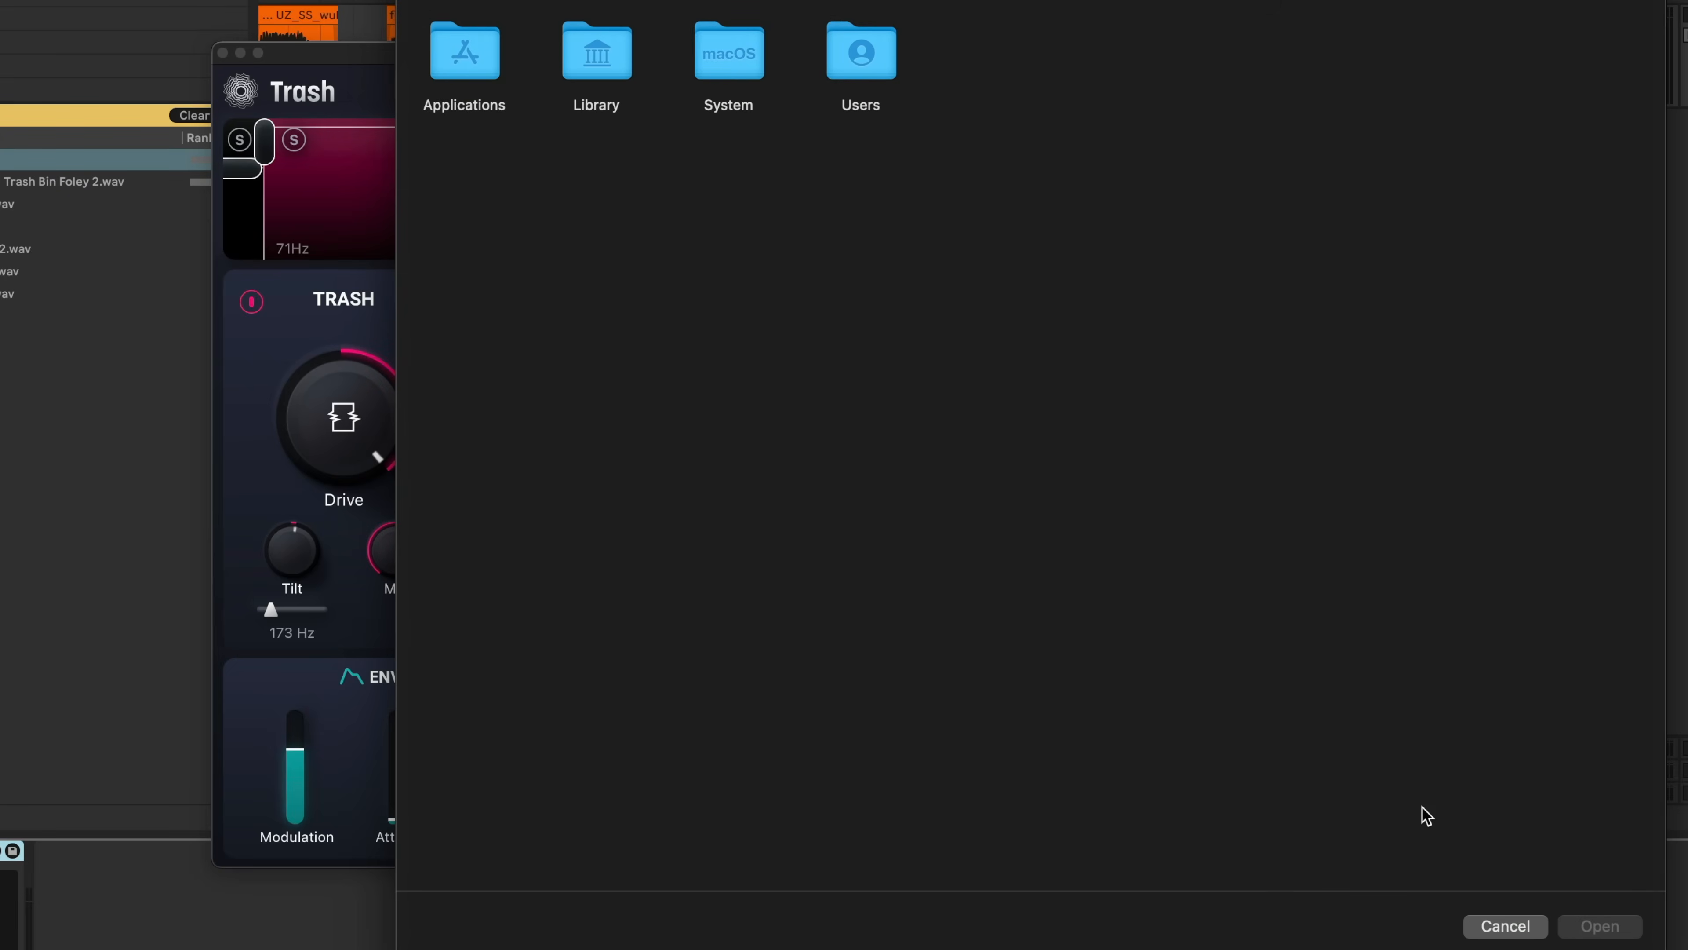
left_click(1506, 926)
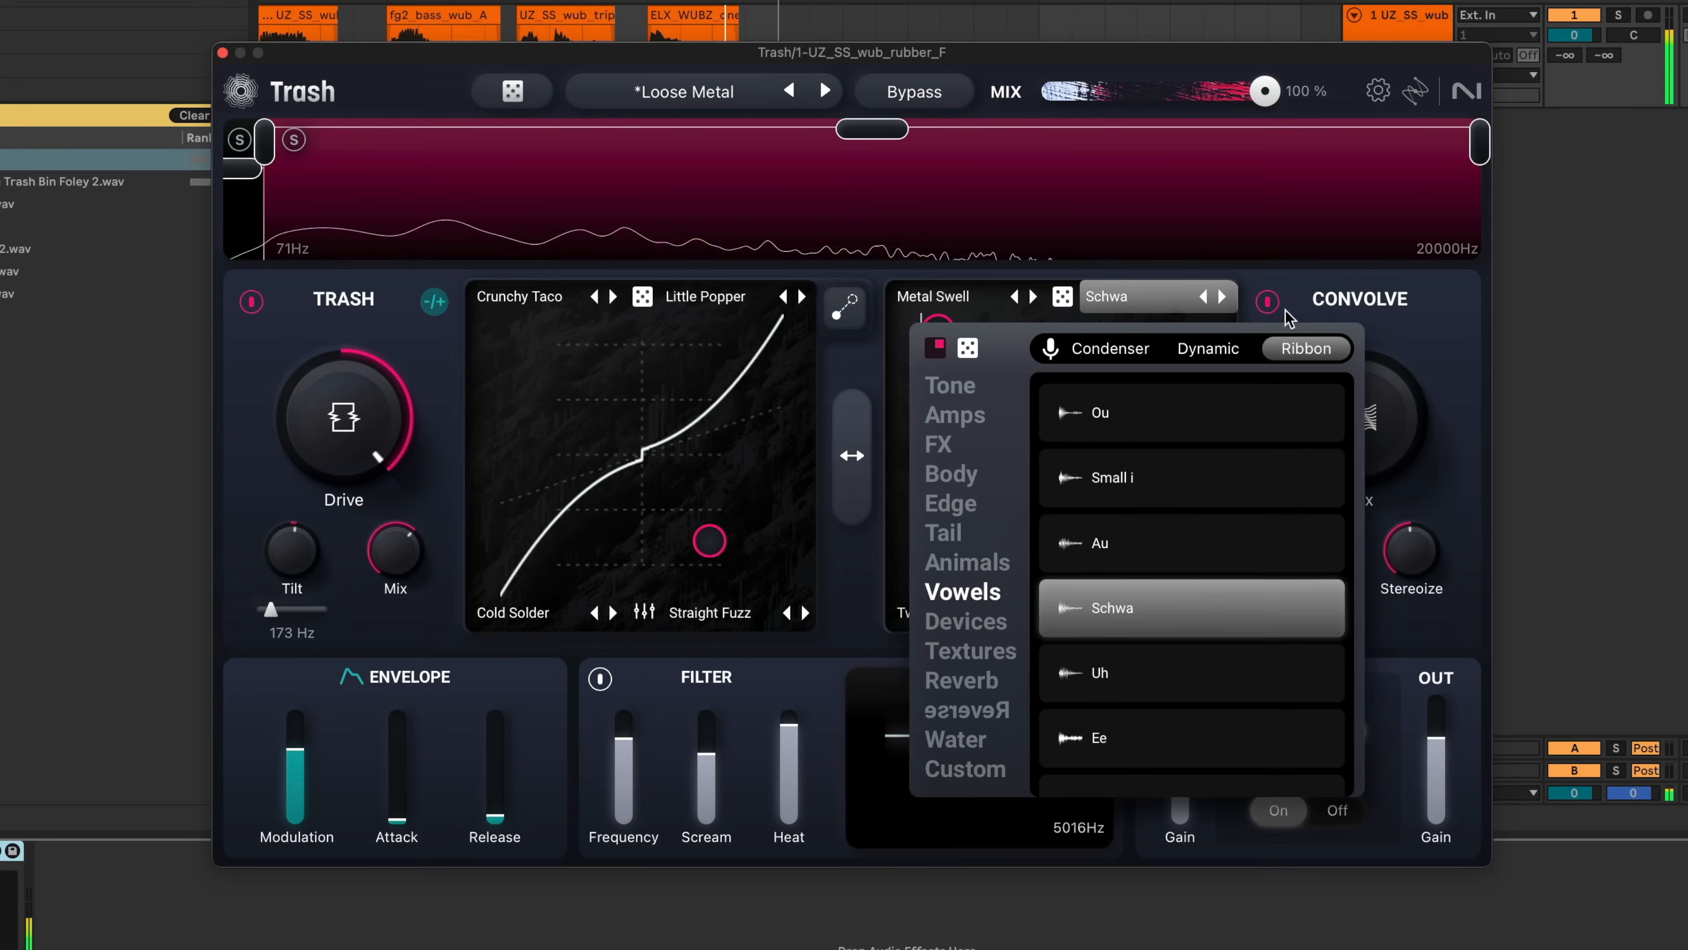
Step: Close the Schwa slot's mode list and raise the Convolve module's Mix and Stereoize
left_click(1127, 301)
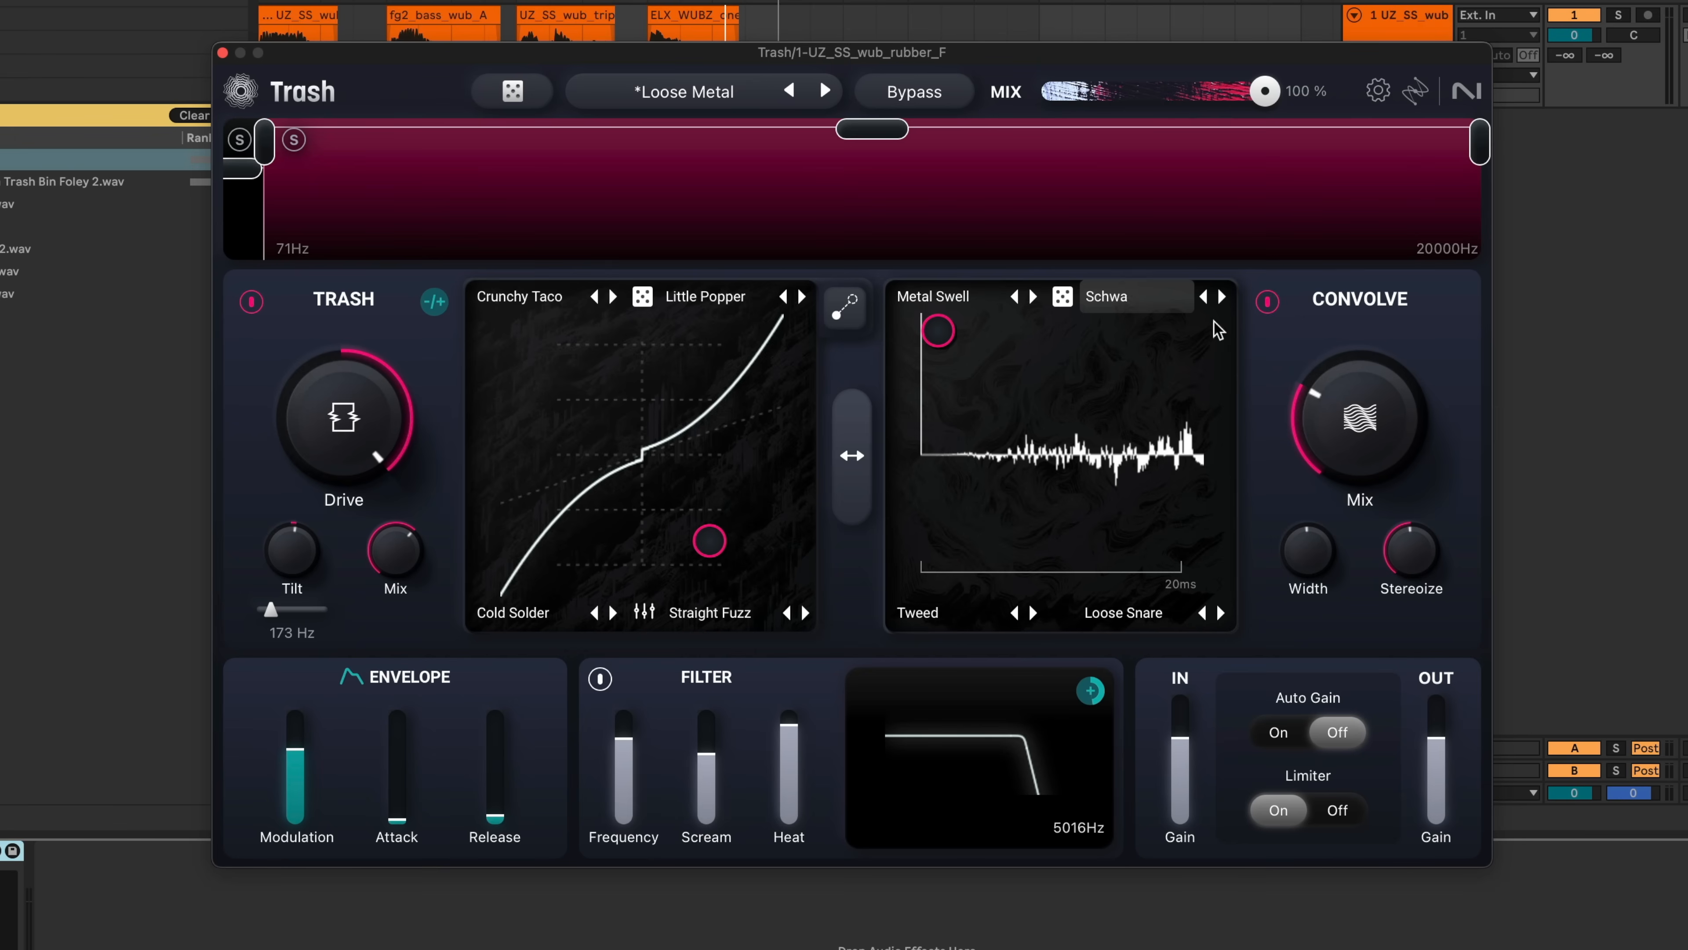
left_click_drag(1368, 458, 1382, 399)
left_click_drag(1394, 548, 1413, 527)
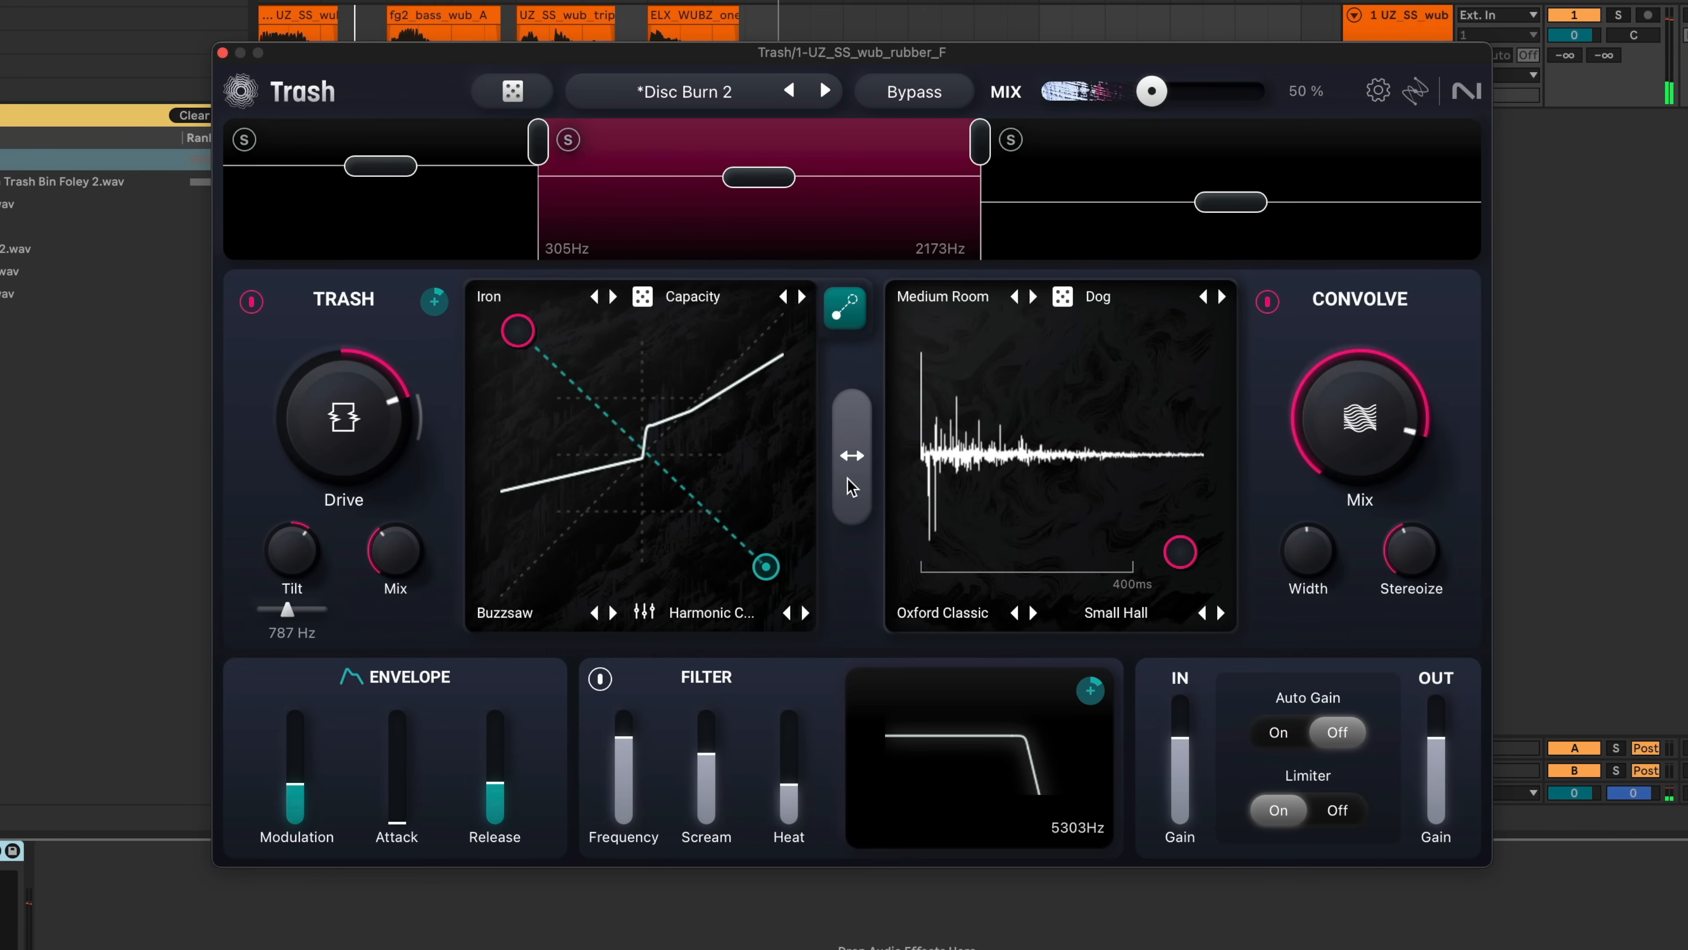
Step: Swap the order of the Trash and Convolve modules back and forth, ending with Trash first
left_click(852, 488)
left_click(853, 487)
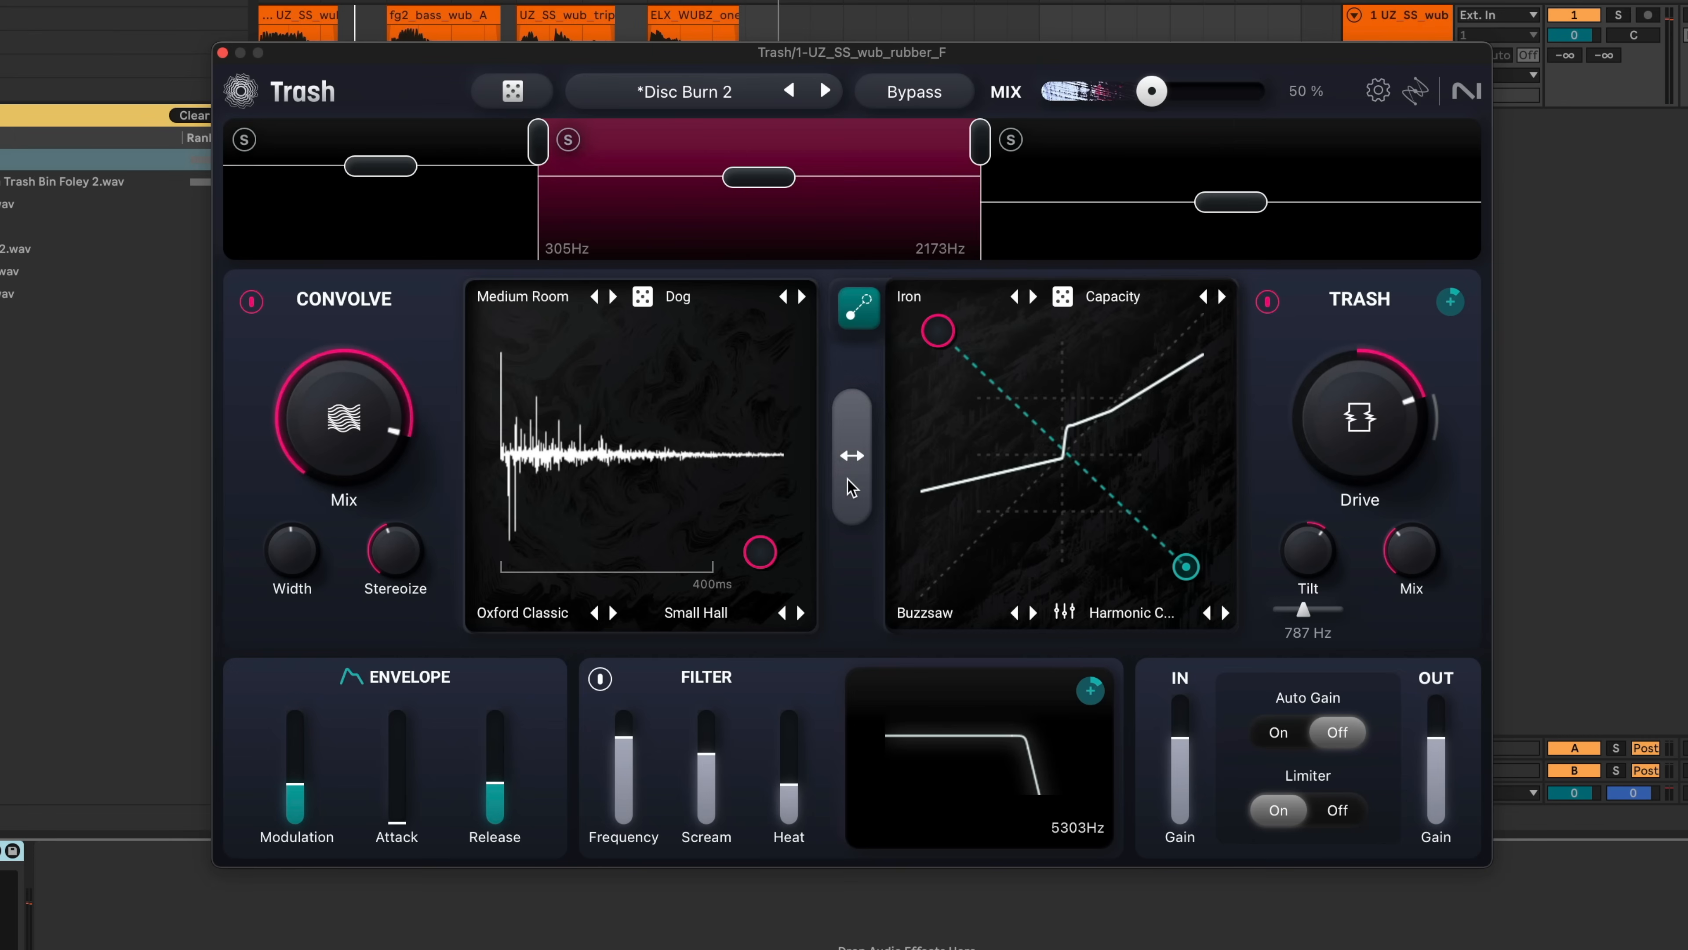
left_click(852, 490)
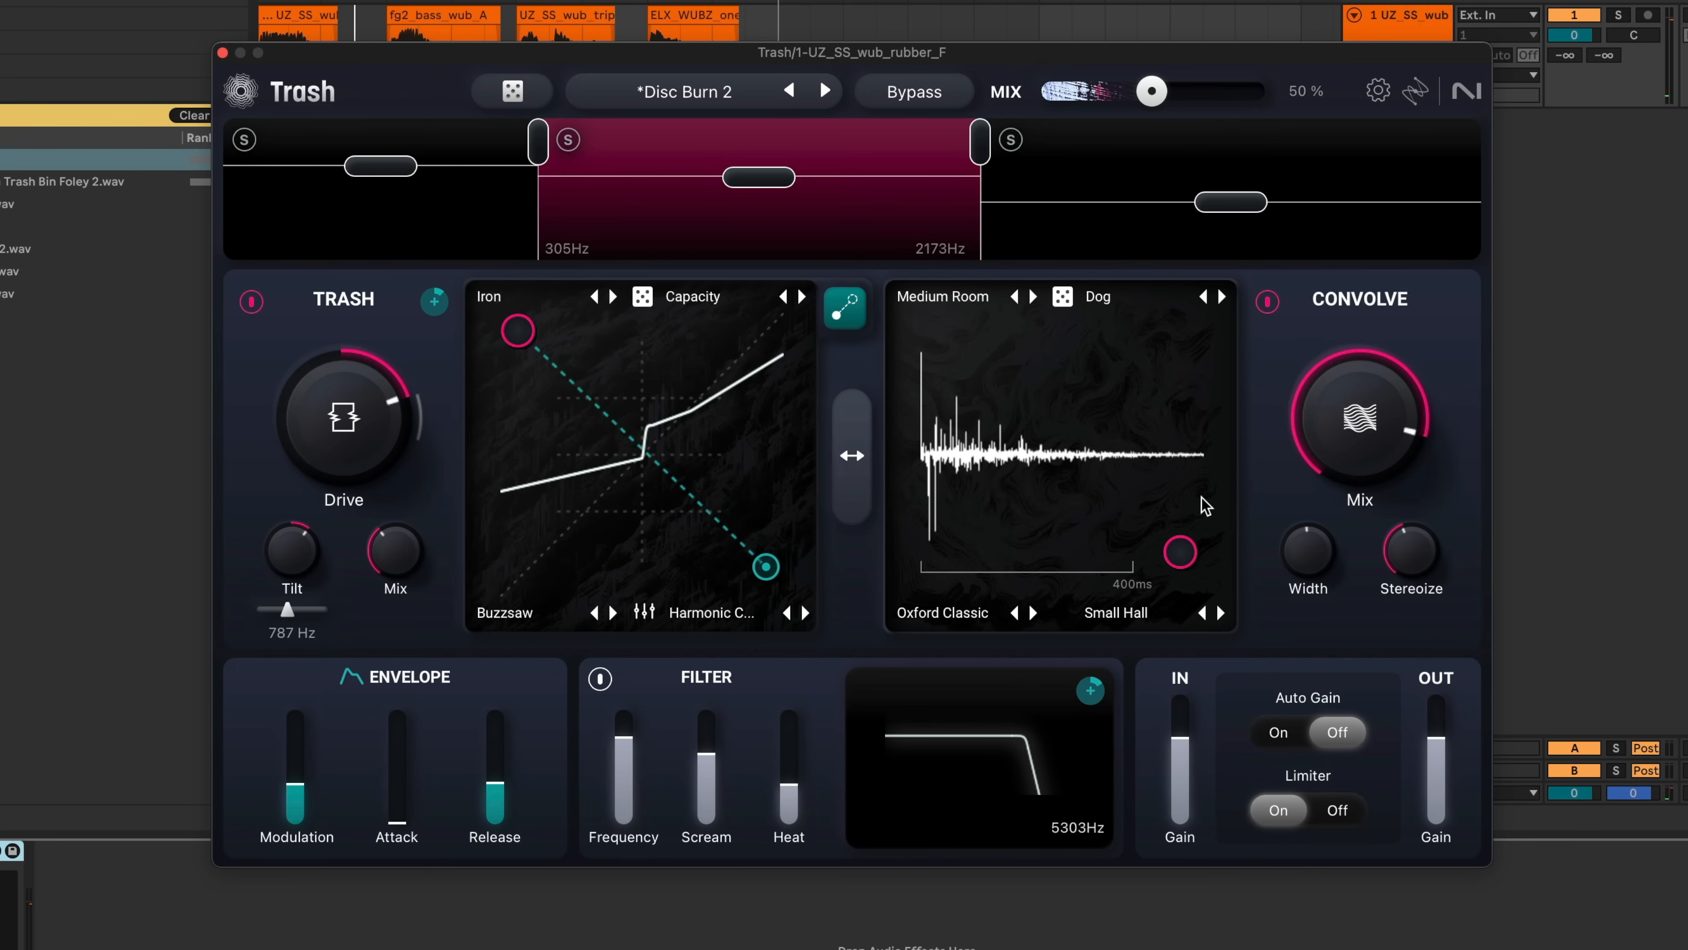
Step: Move the convolution blend point closer to Dog and replace Oxford Classic with Reverse Deep Space
left_click_drag(1180, 552, 1142, 438)
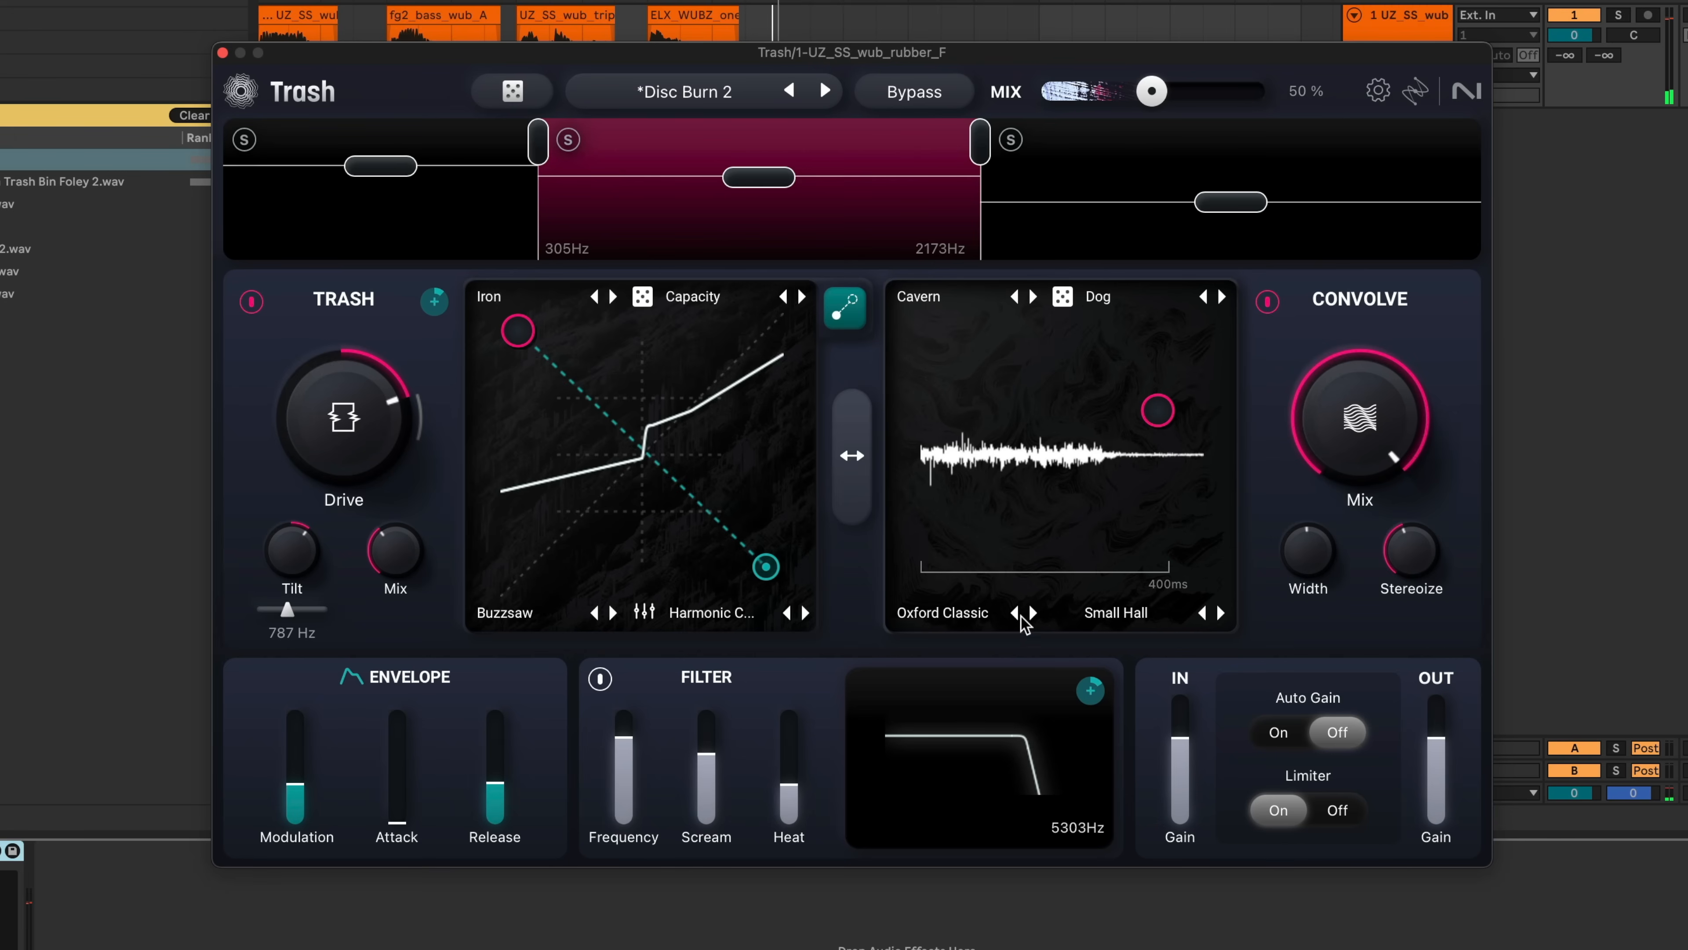
left_click(944, 619)
left_click(772, 500)
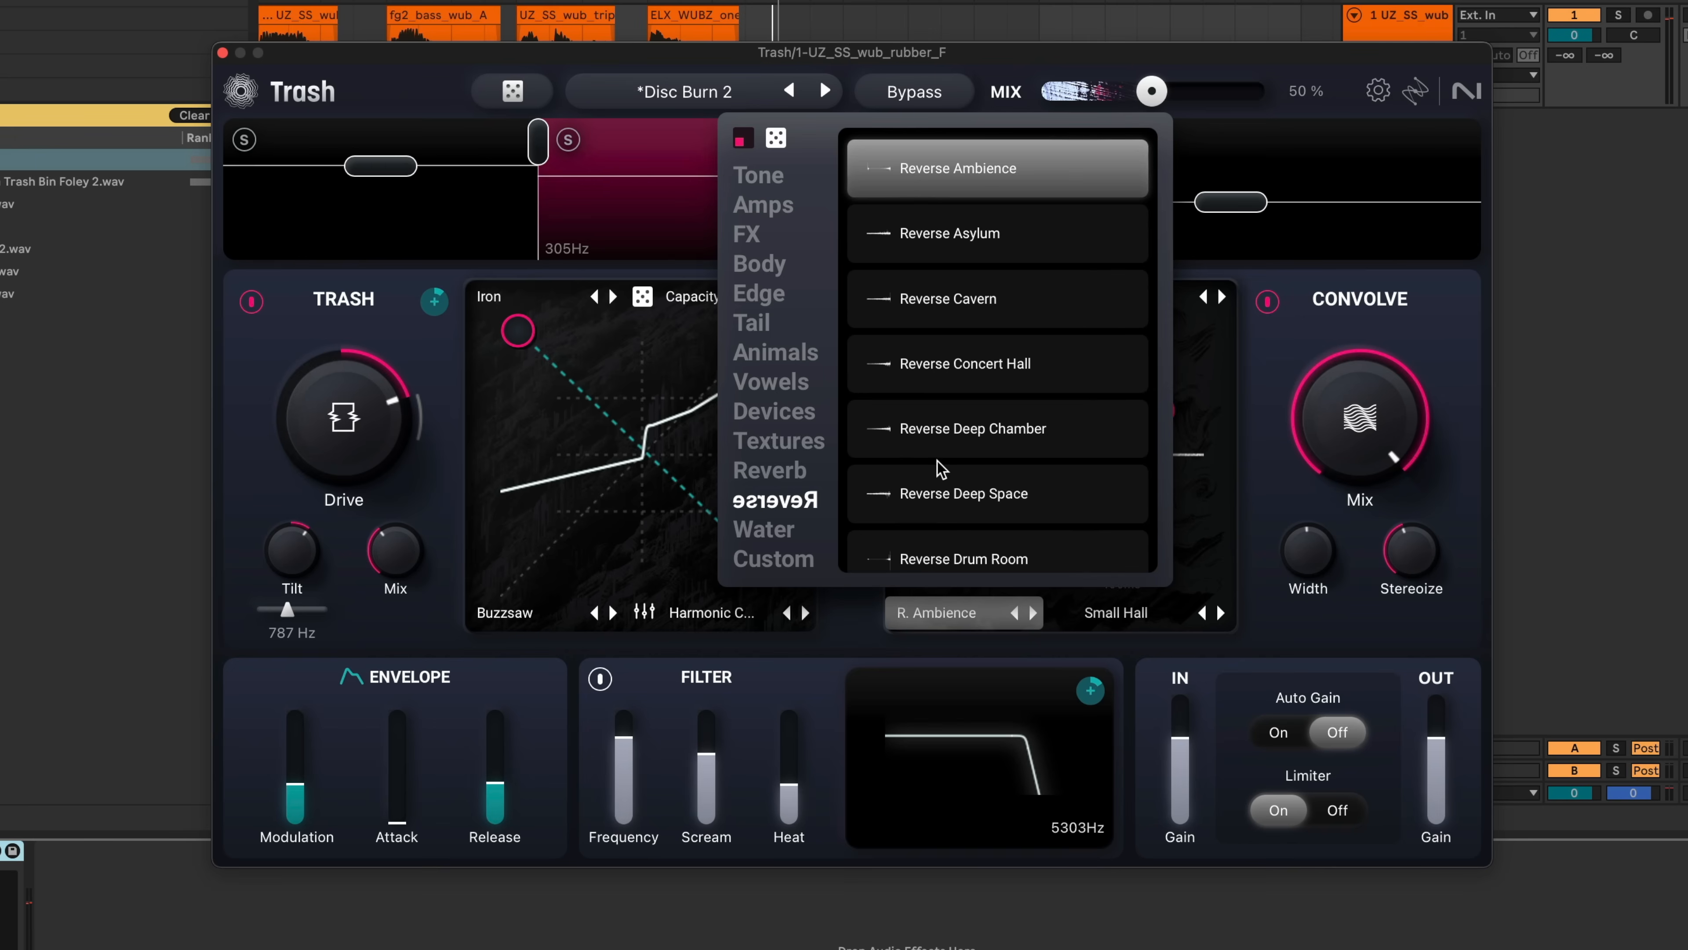
left_click(984, 489)
Step: Replace Small Hall with Badger from the Animals category and fine-tune the convolution blend point near Dog
left_click(1123, 613)
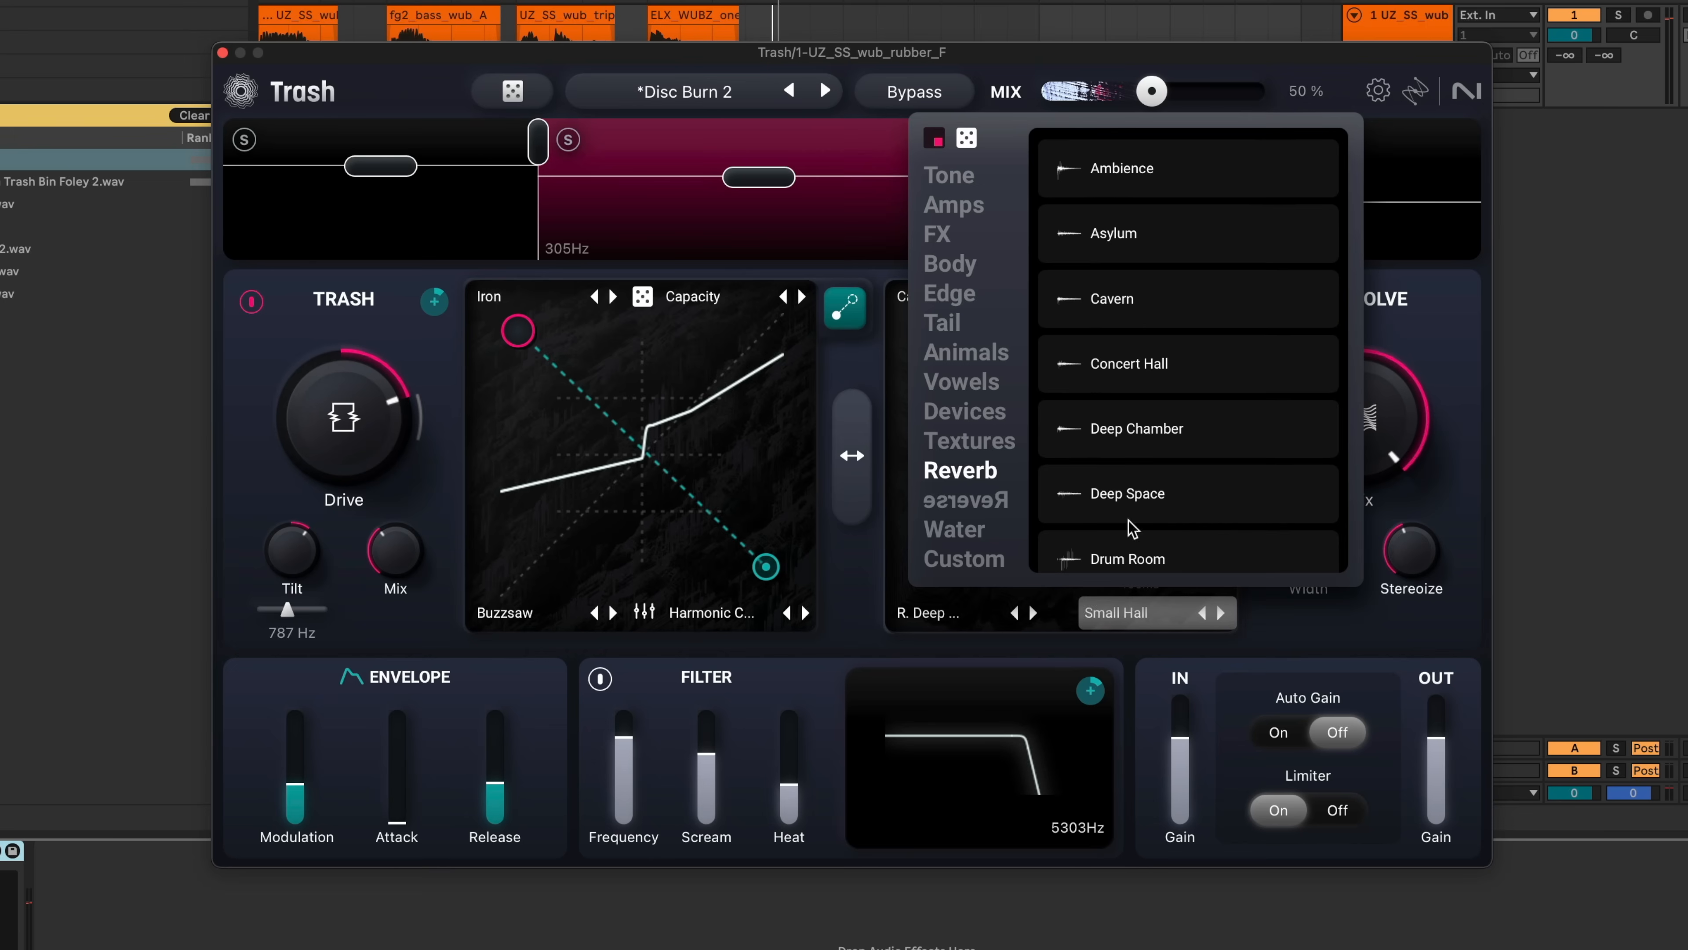
left_click(963, 353)
left_click(1173, 420)
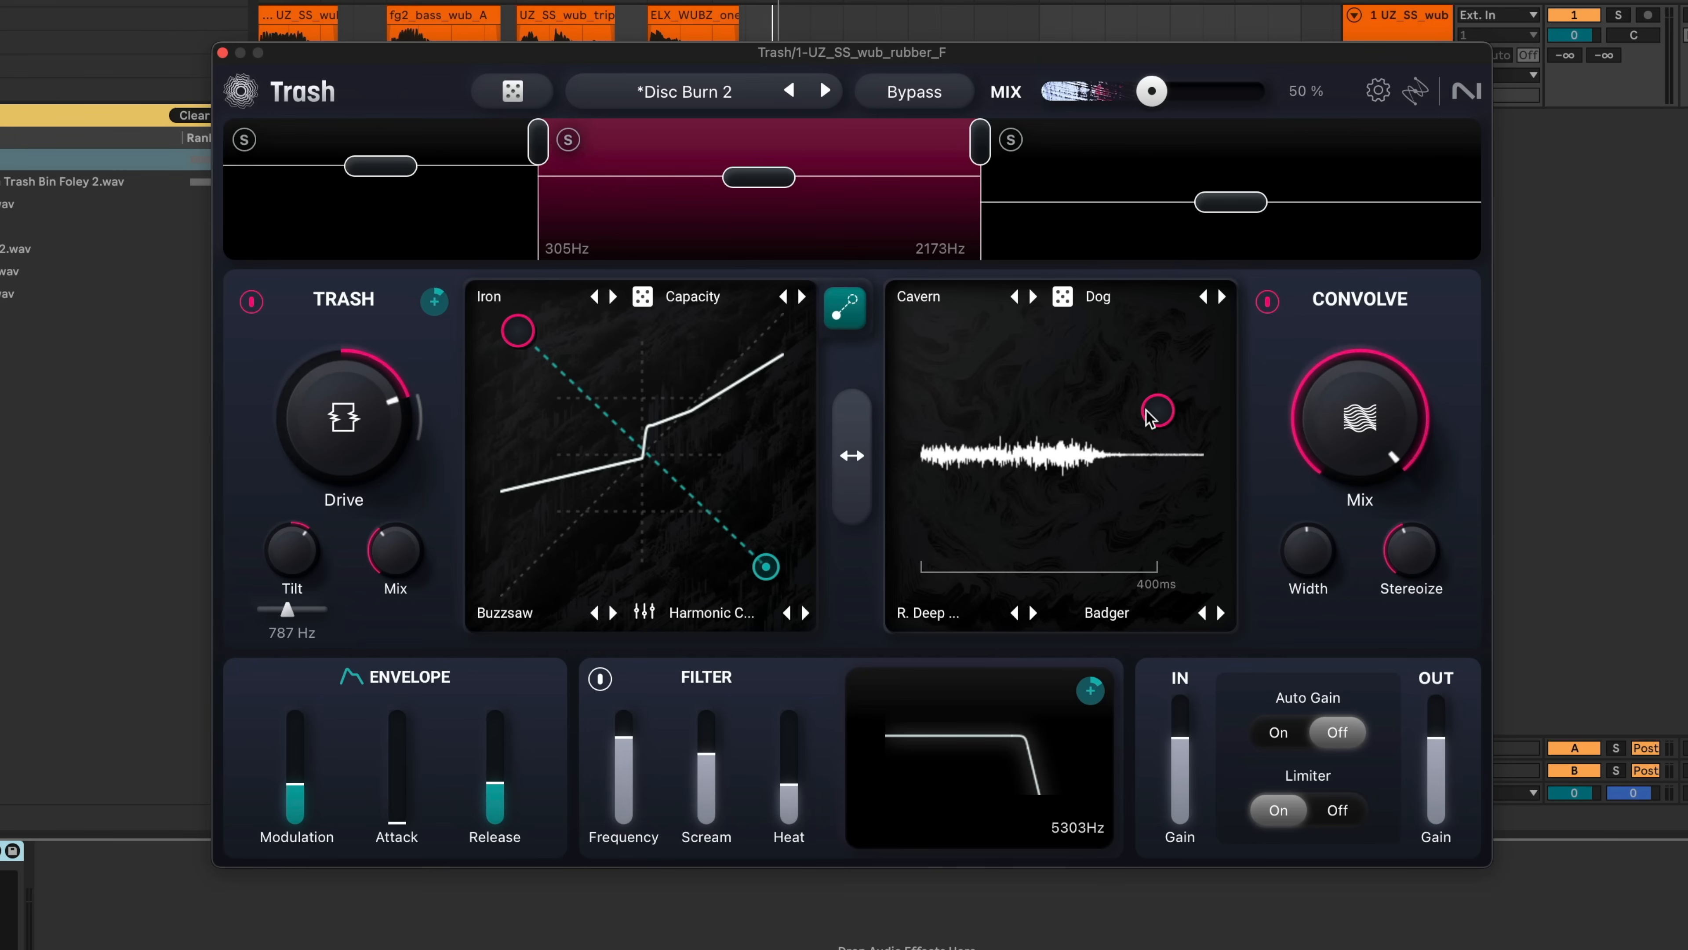
left_click_drag(1155, 417, 1158, 410)
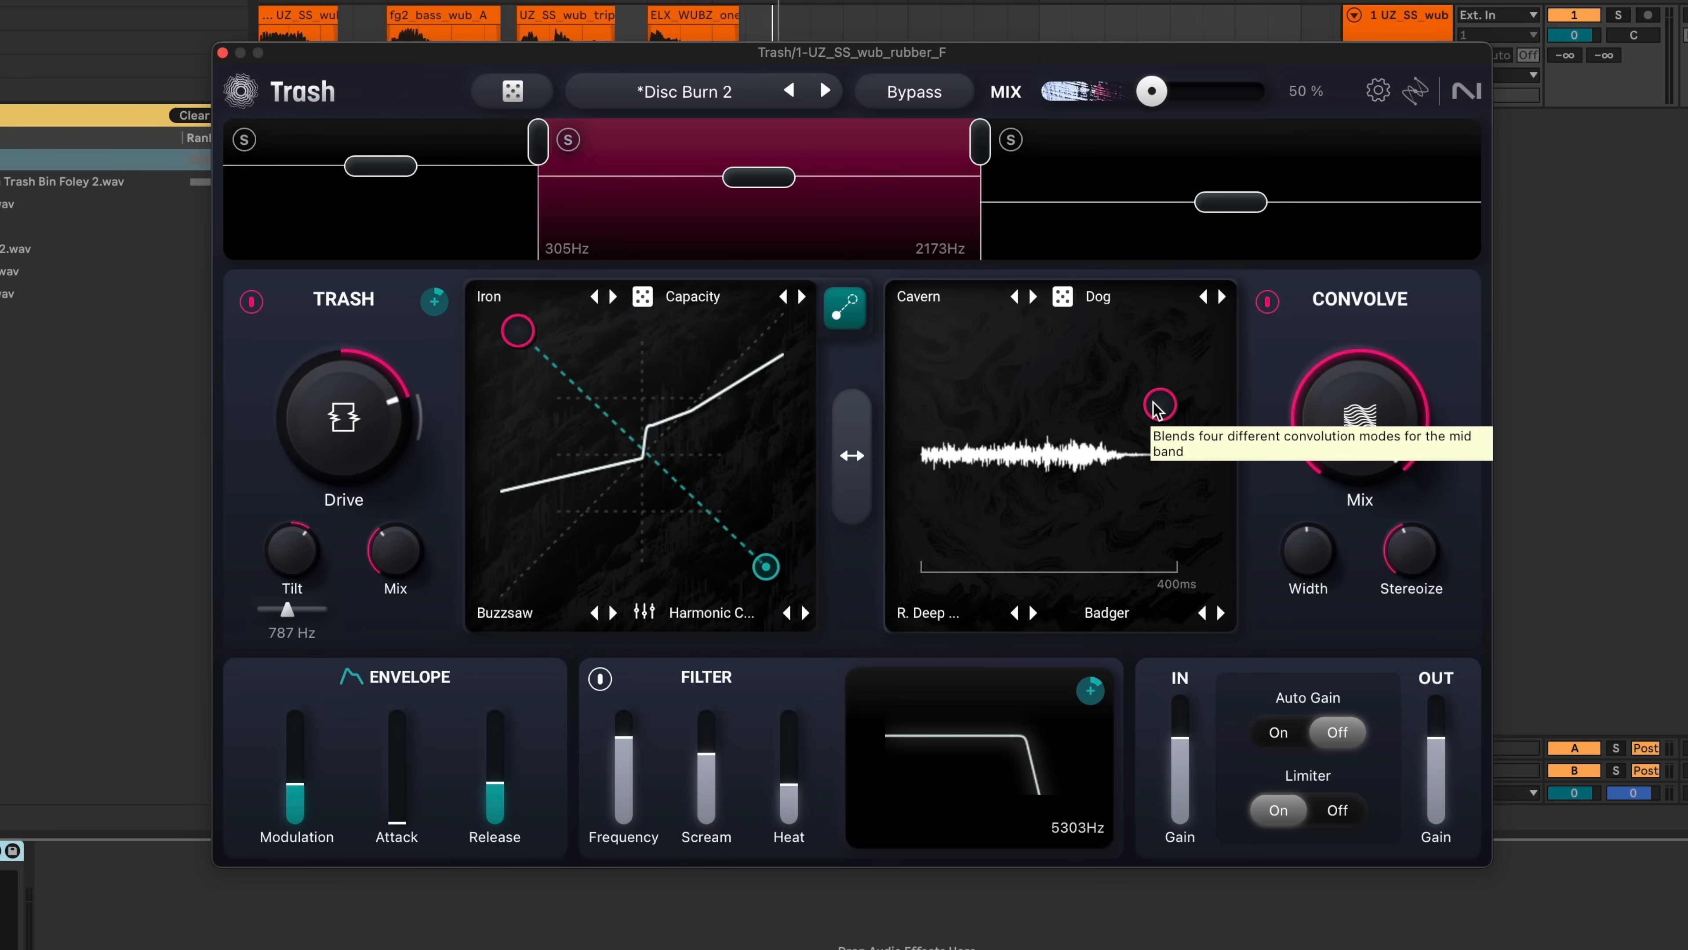
mouse_move(1154, 402)
left_mouse_down()
mouse_move(927, 445)
mouse_move(1106, 337)
mouse_move(1116, 491)
mouse_move(935, 468)
mouse_move(1126, 444)
mouse_move(929, 511)
mouse_move(994, 462)
mouse_move(950, 413)
mouse_move(1147, 356)
mouse_move(1006, 332)
mouse_move(1181, 354)
mouse_move(1091, 327)
mouse_move(1150, 435)
left_mouse_up()
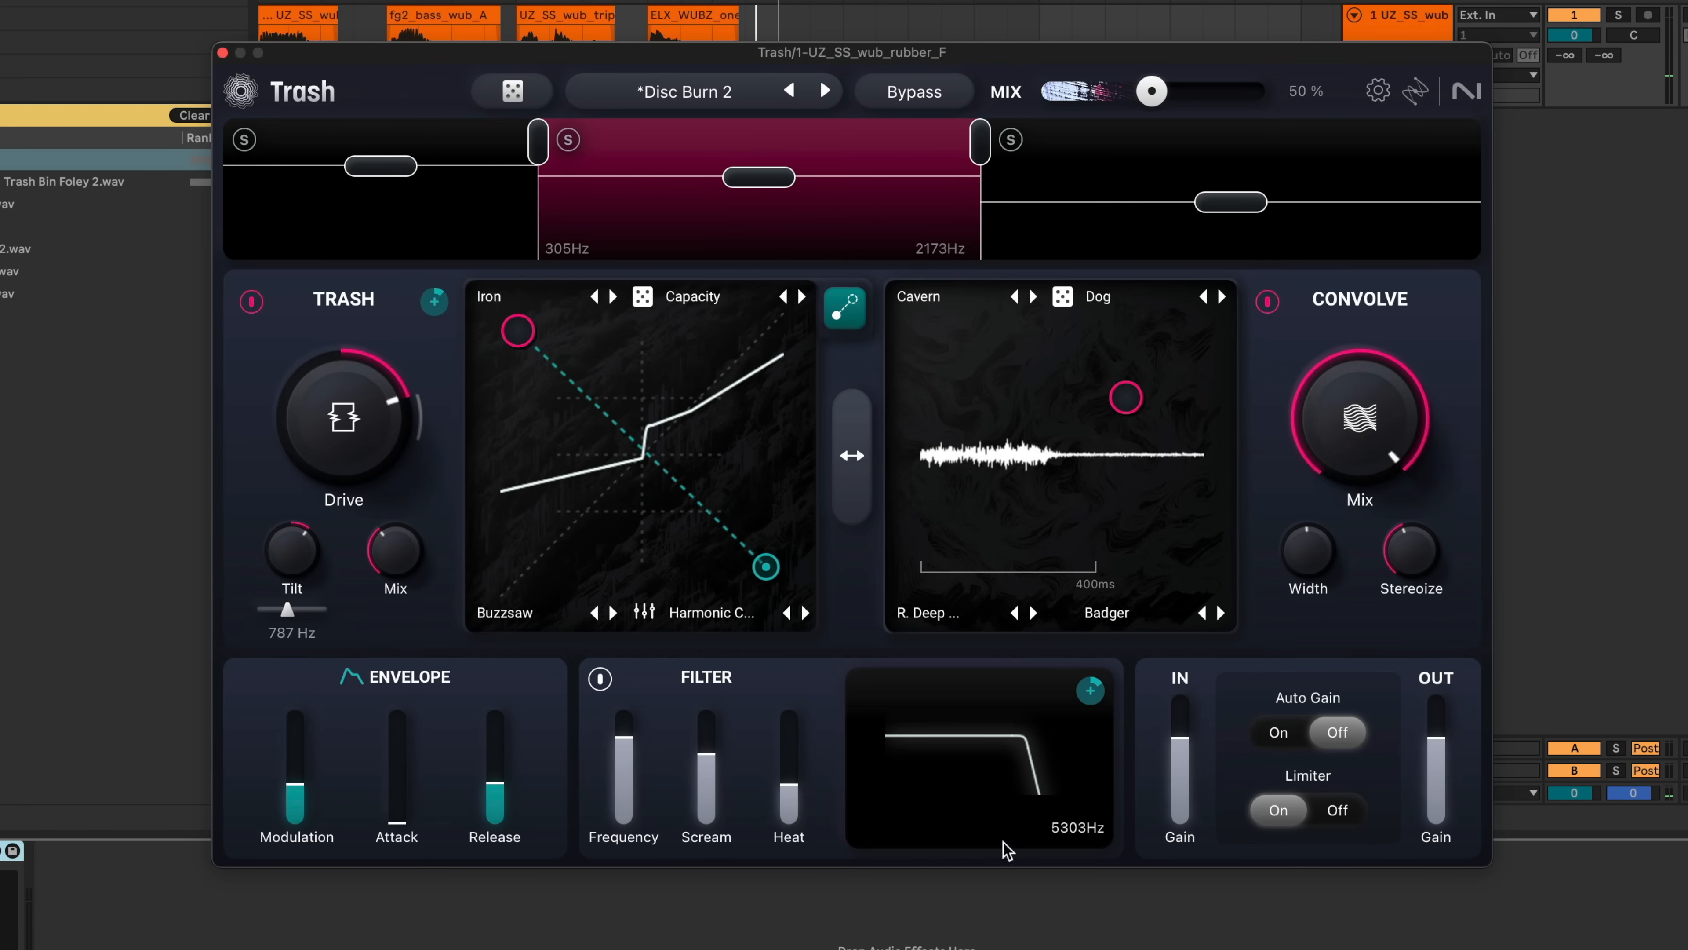
Step: Raise the filter's Heat and Scream, lower its Frequency to 1590 Hz, and increase its envelope modulation
left_click_drag(785, 791, 788, 721)
left_click_drag(706, 755, 706, 740)
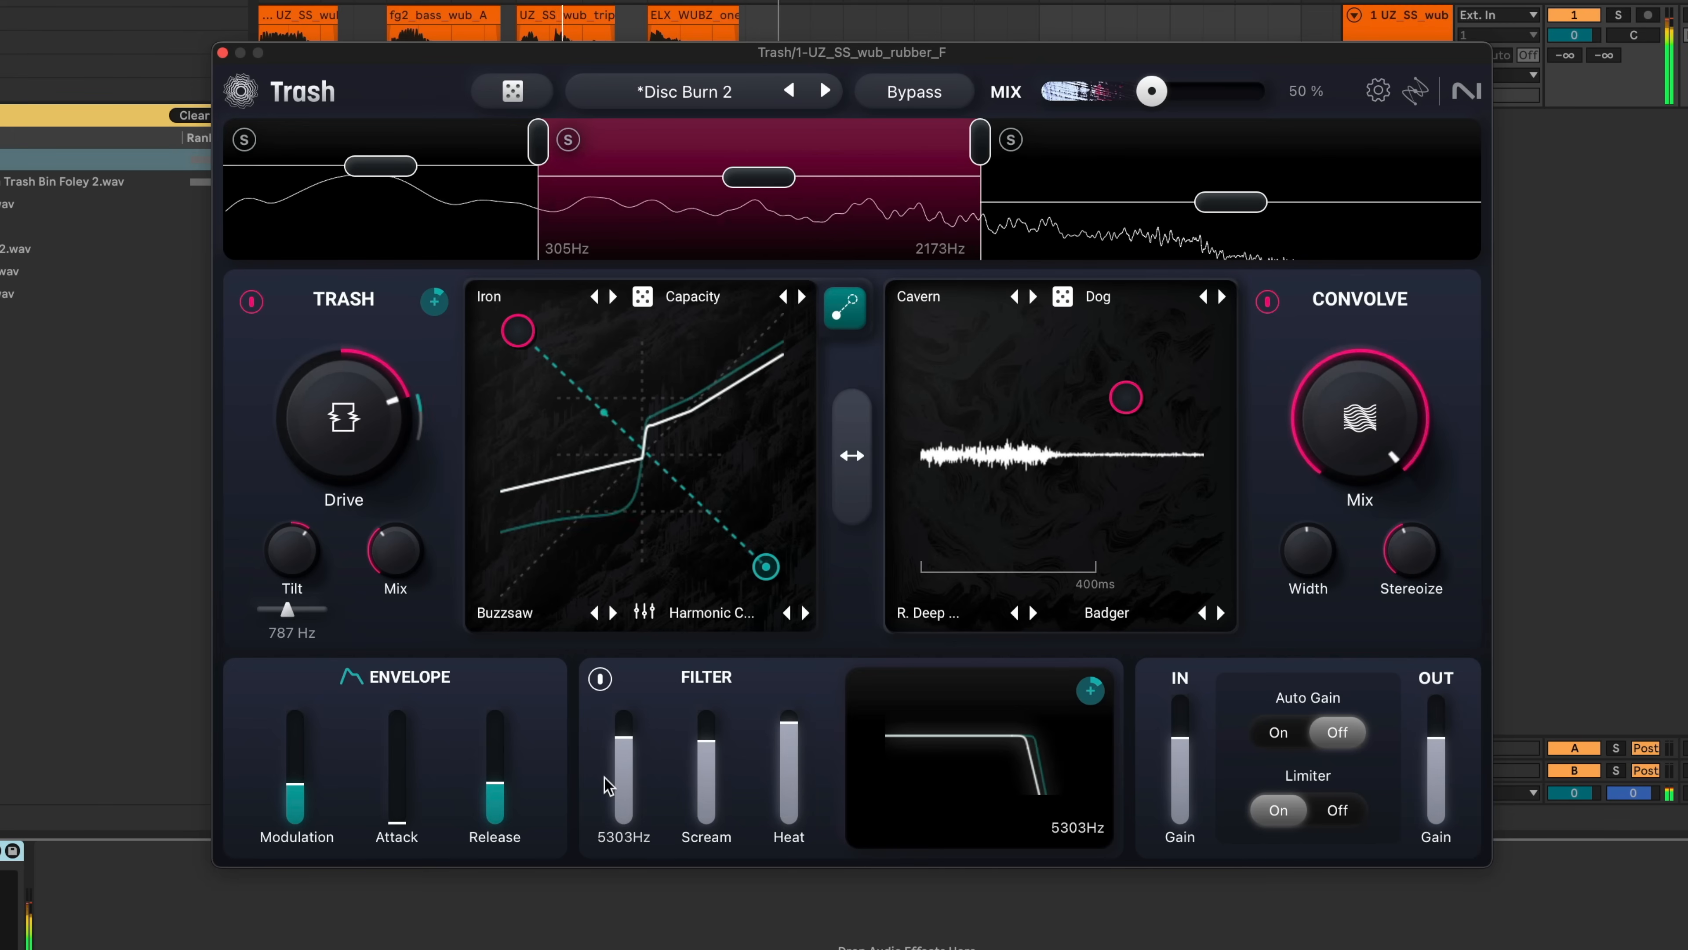
left_click_drag(607, 785, 607, 809)
mouse_move(1090, 690)
left_mouse_down()
mouse_move(1090, 641)
mouse_move(1081, 690)
left_mouse_up()
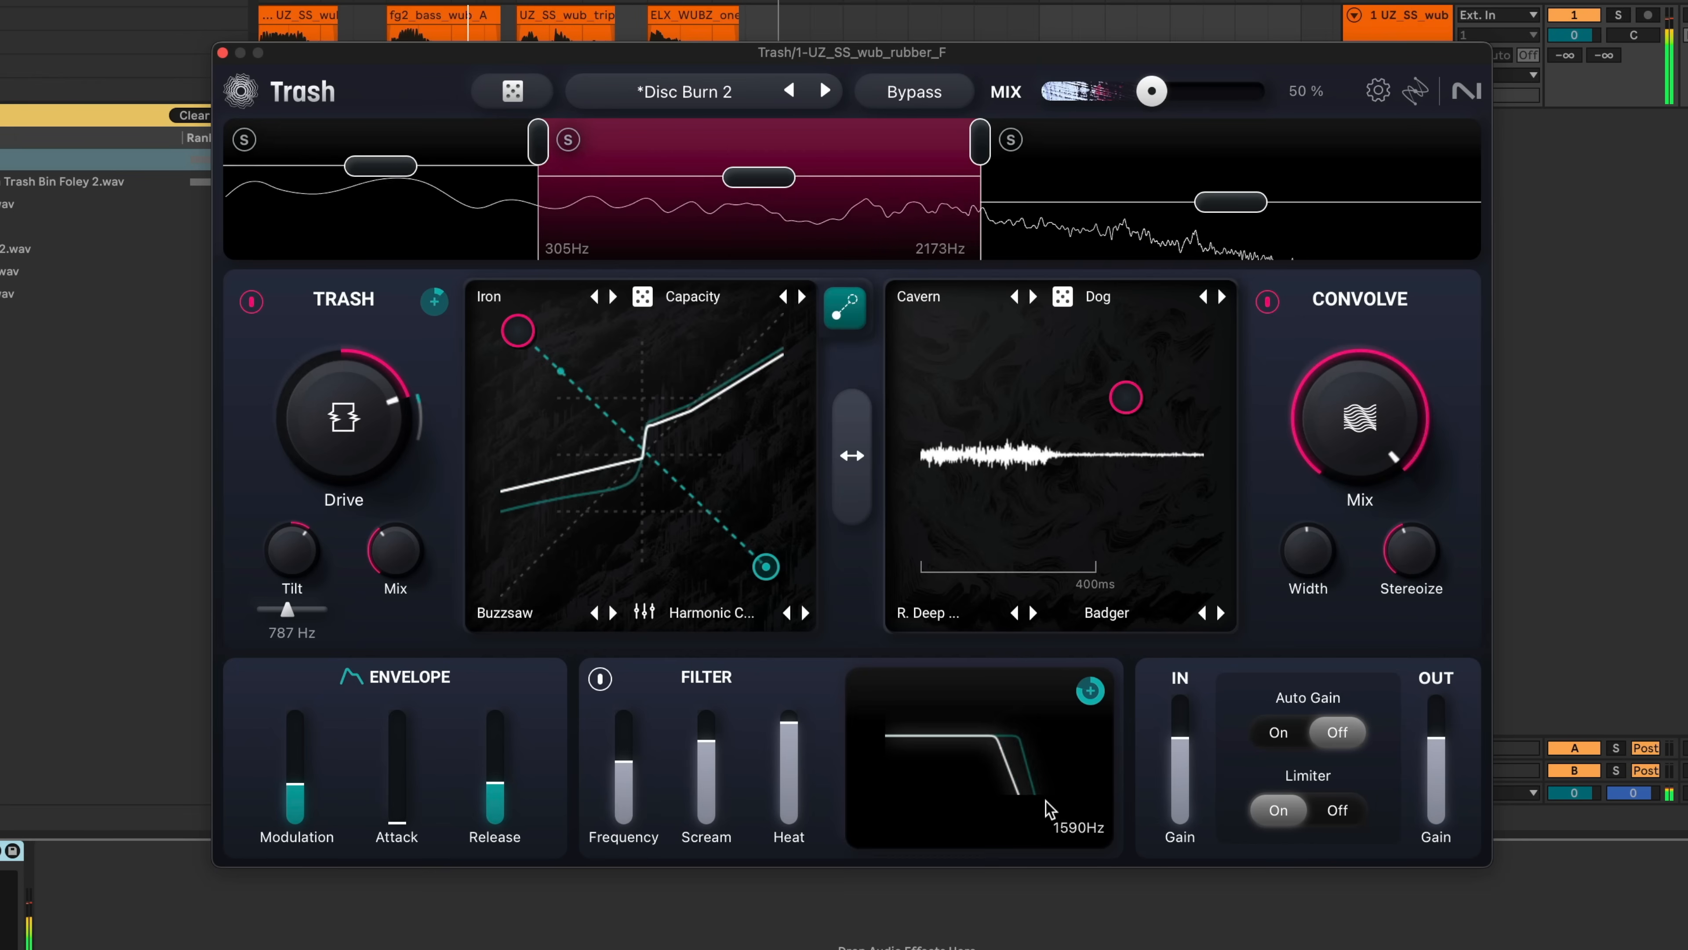
Step: Shift the convolution blend point toward Cavern with a lower Convolve Mix, and set the overall Mix to 100%
left_click_drag(1119, 410, 1048, 377)
left_click_drag(1359, 426, 1398, 803)
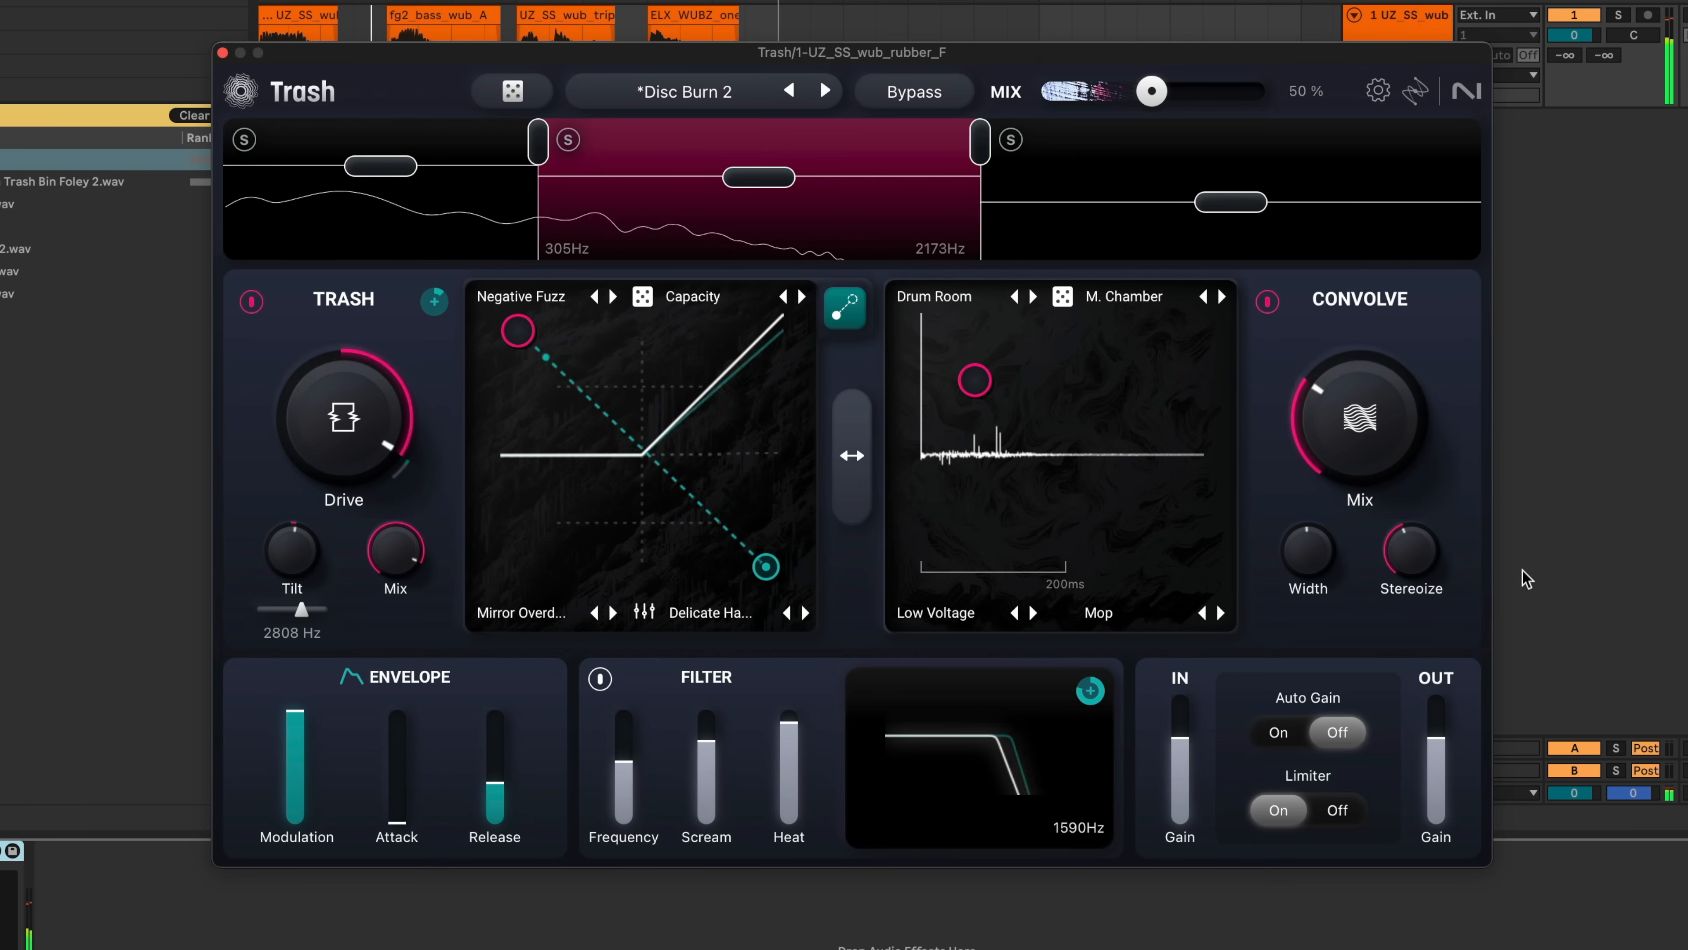
left_click_drag(1152, 91, 1323, 93)
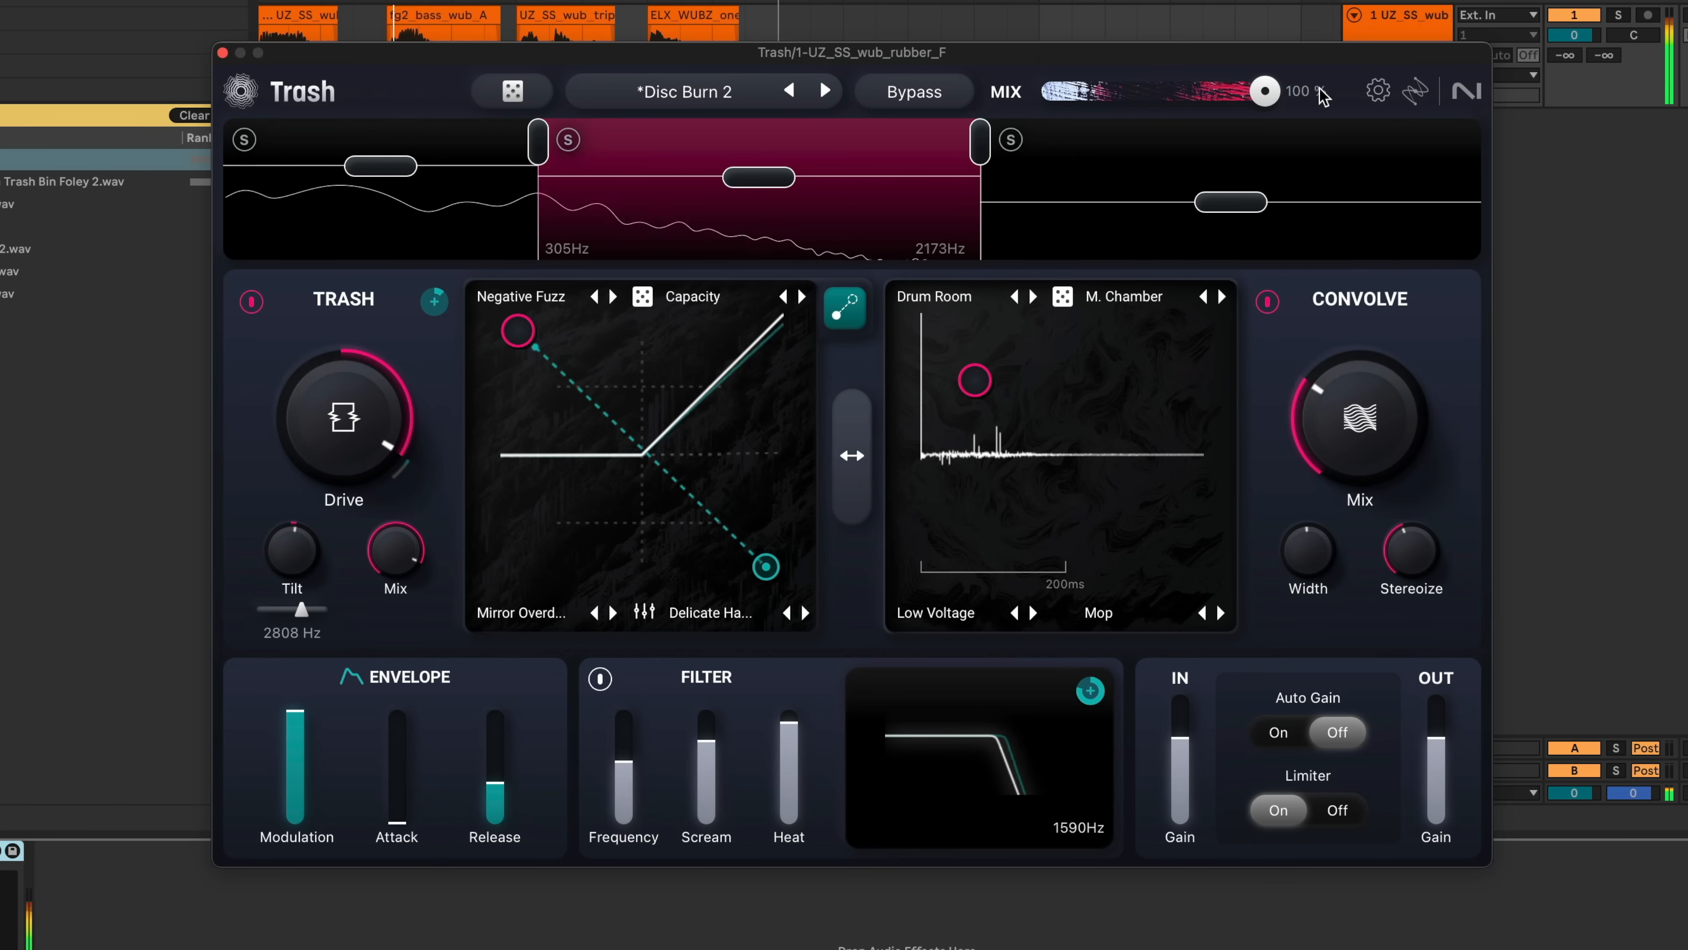